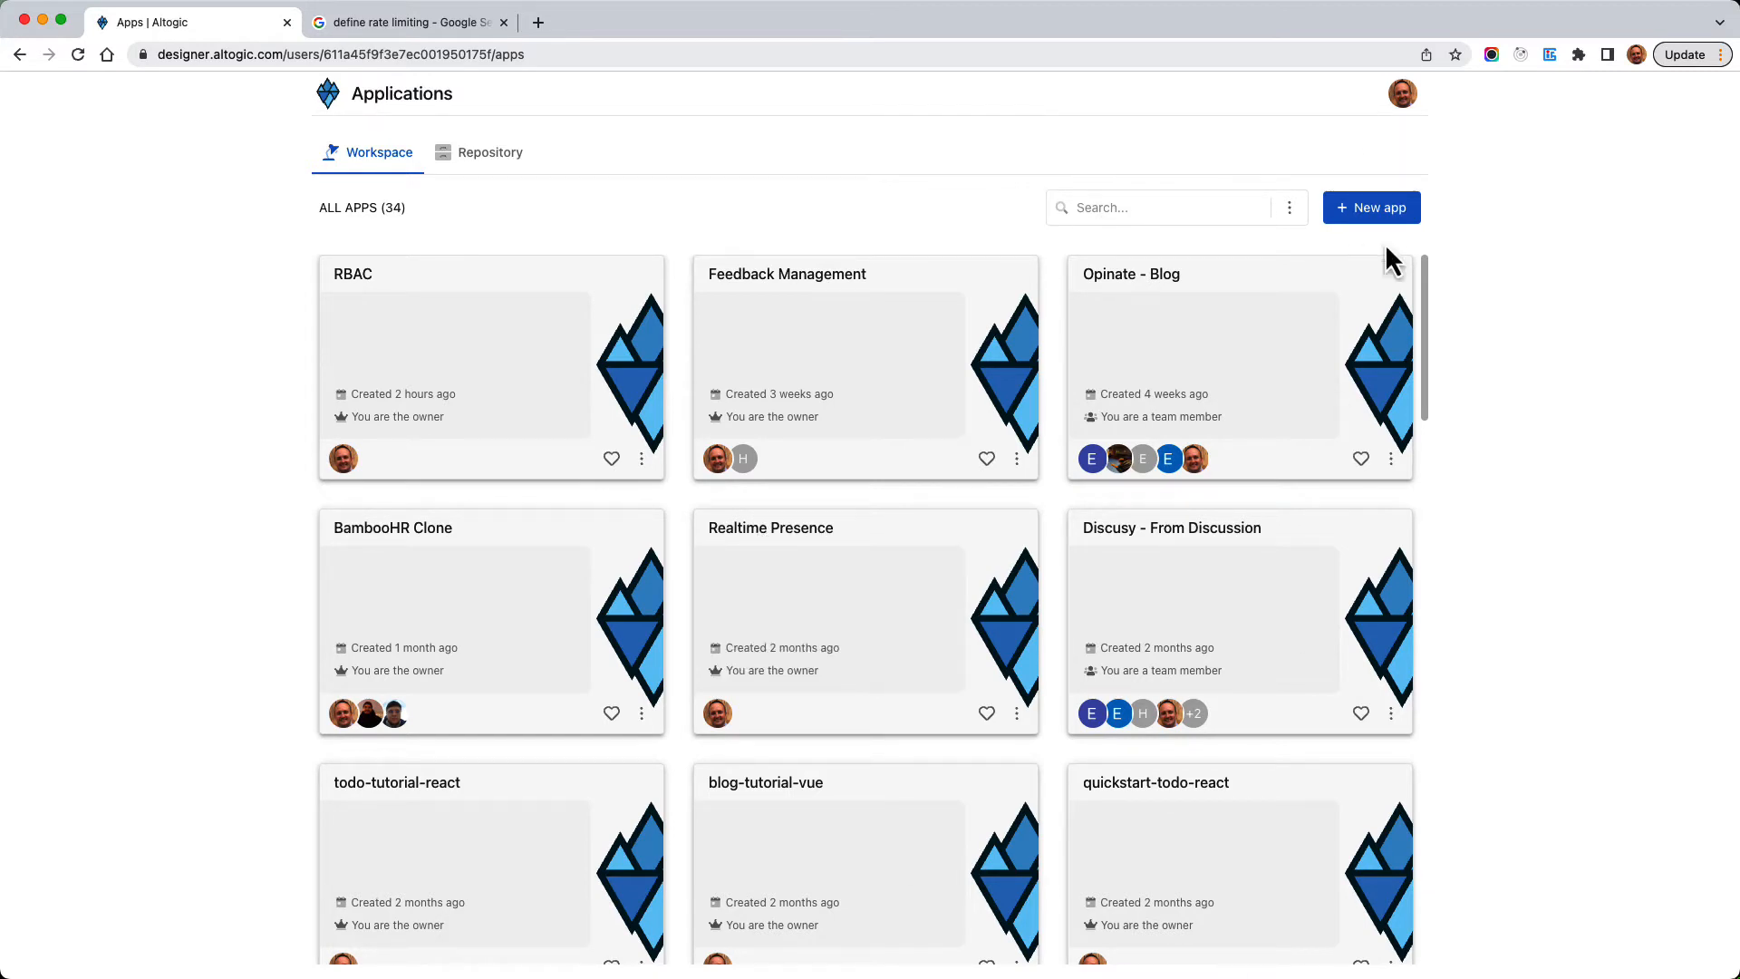
Step: Create an app named Rate Limiting from the Blank App template, keeping the suggested subdomain and the US Central (Iowa) location
{"action": "left_click", "coordinate": [1383, 218]}
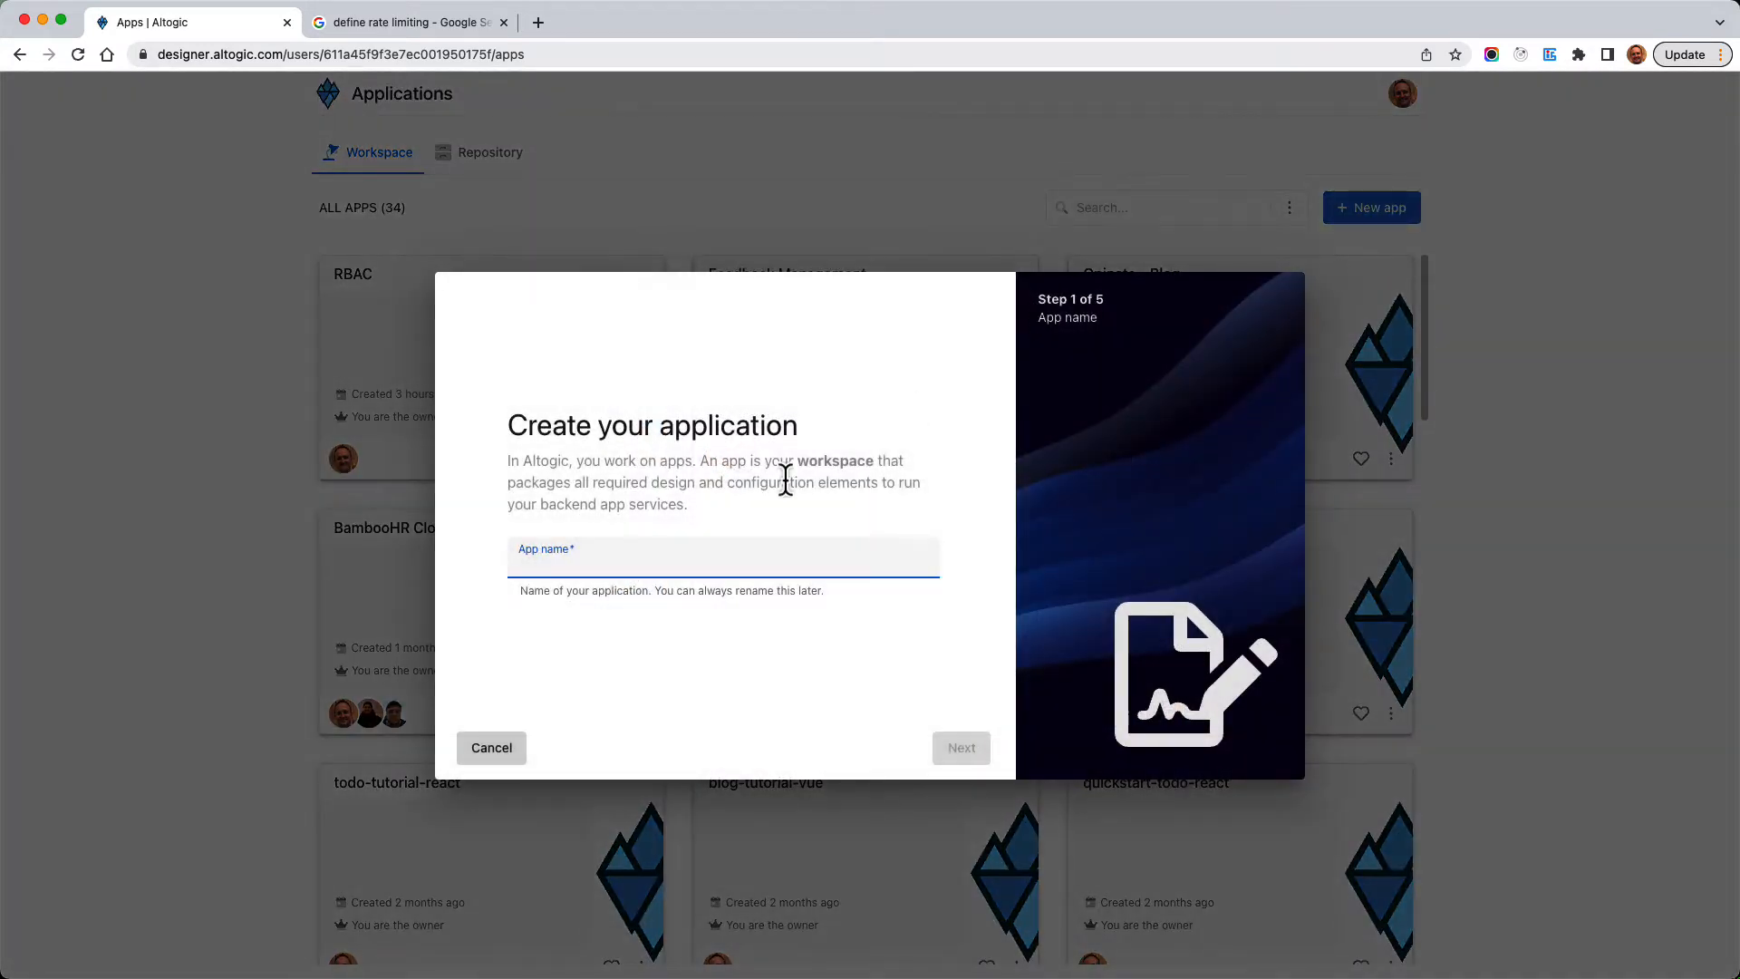
{"action": "type", "text": "Rate Lim"}
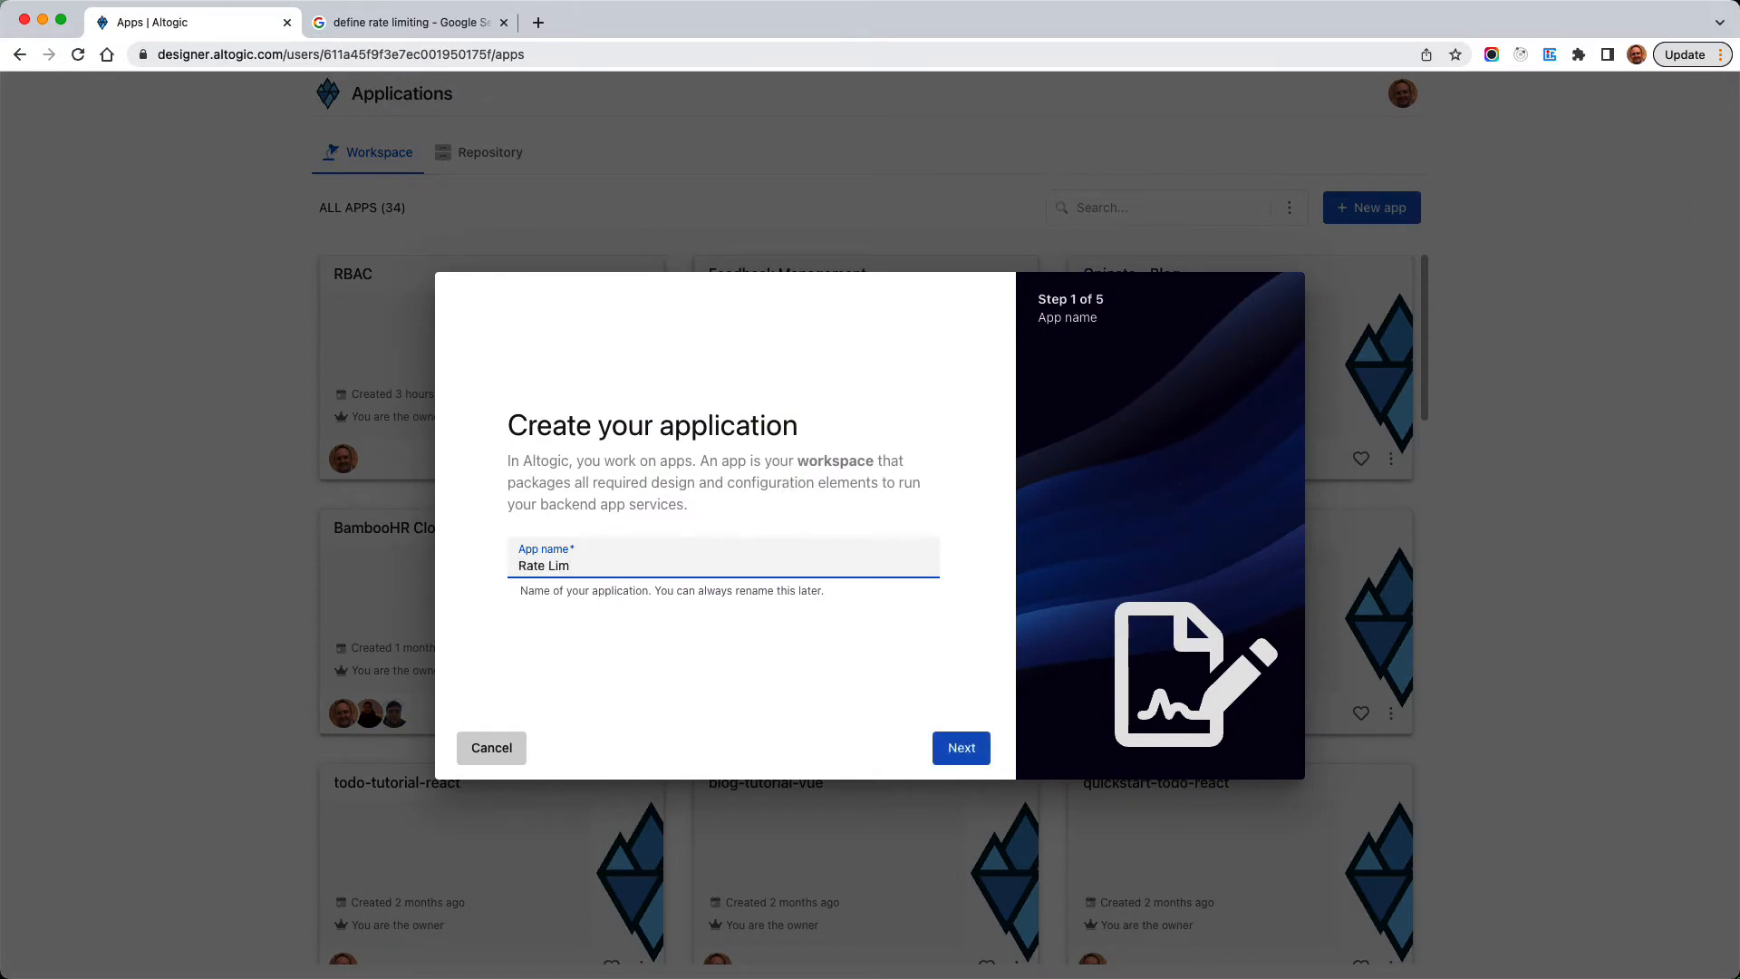
{"action": "type", "text": "iting"}
{"action": "left_click", "coordinate": [959, 750]}
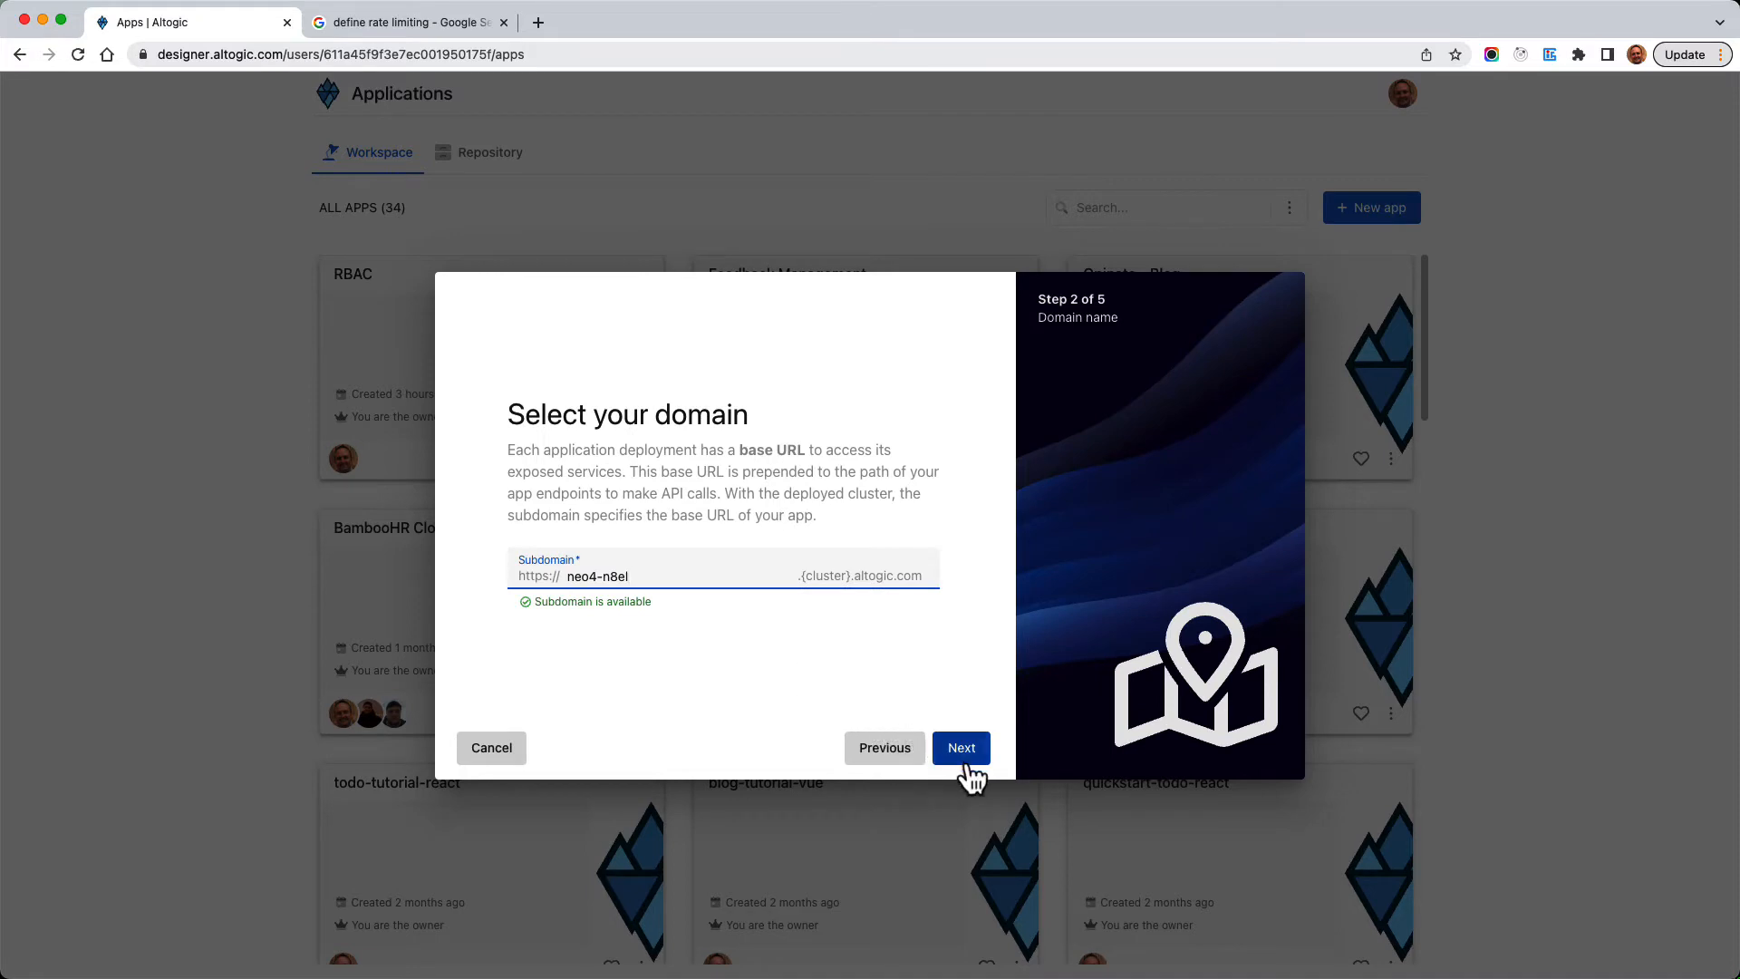
{"action": "left_click", "coordinate": [965, 759]}
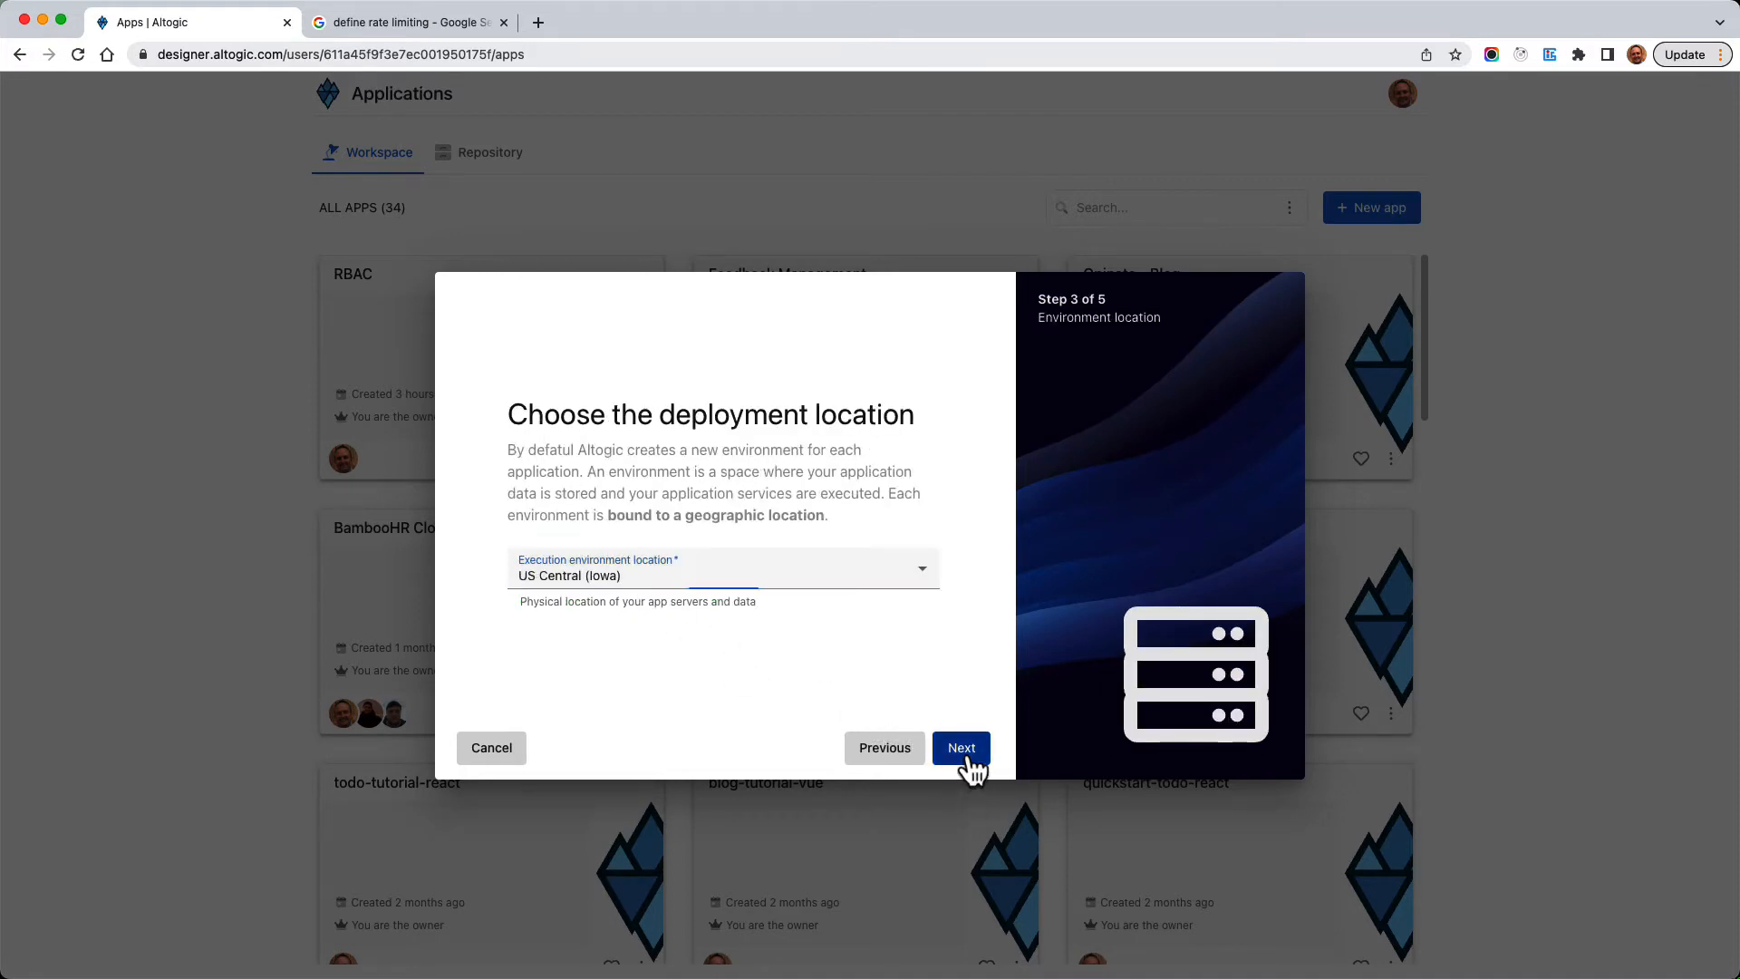
{"action": "left_click", "coordinate": [966, 762]}
{"action": "left_click", "coordinate": [959, 756]}
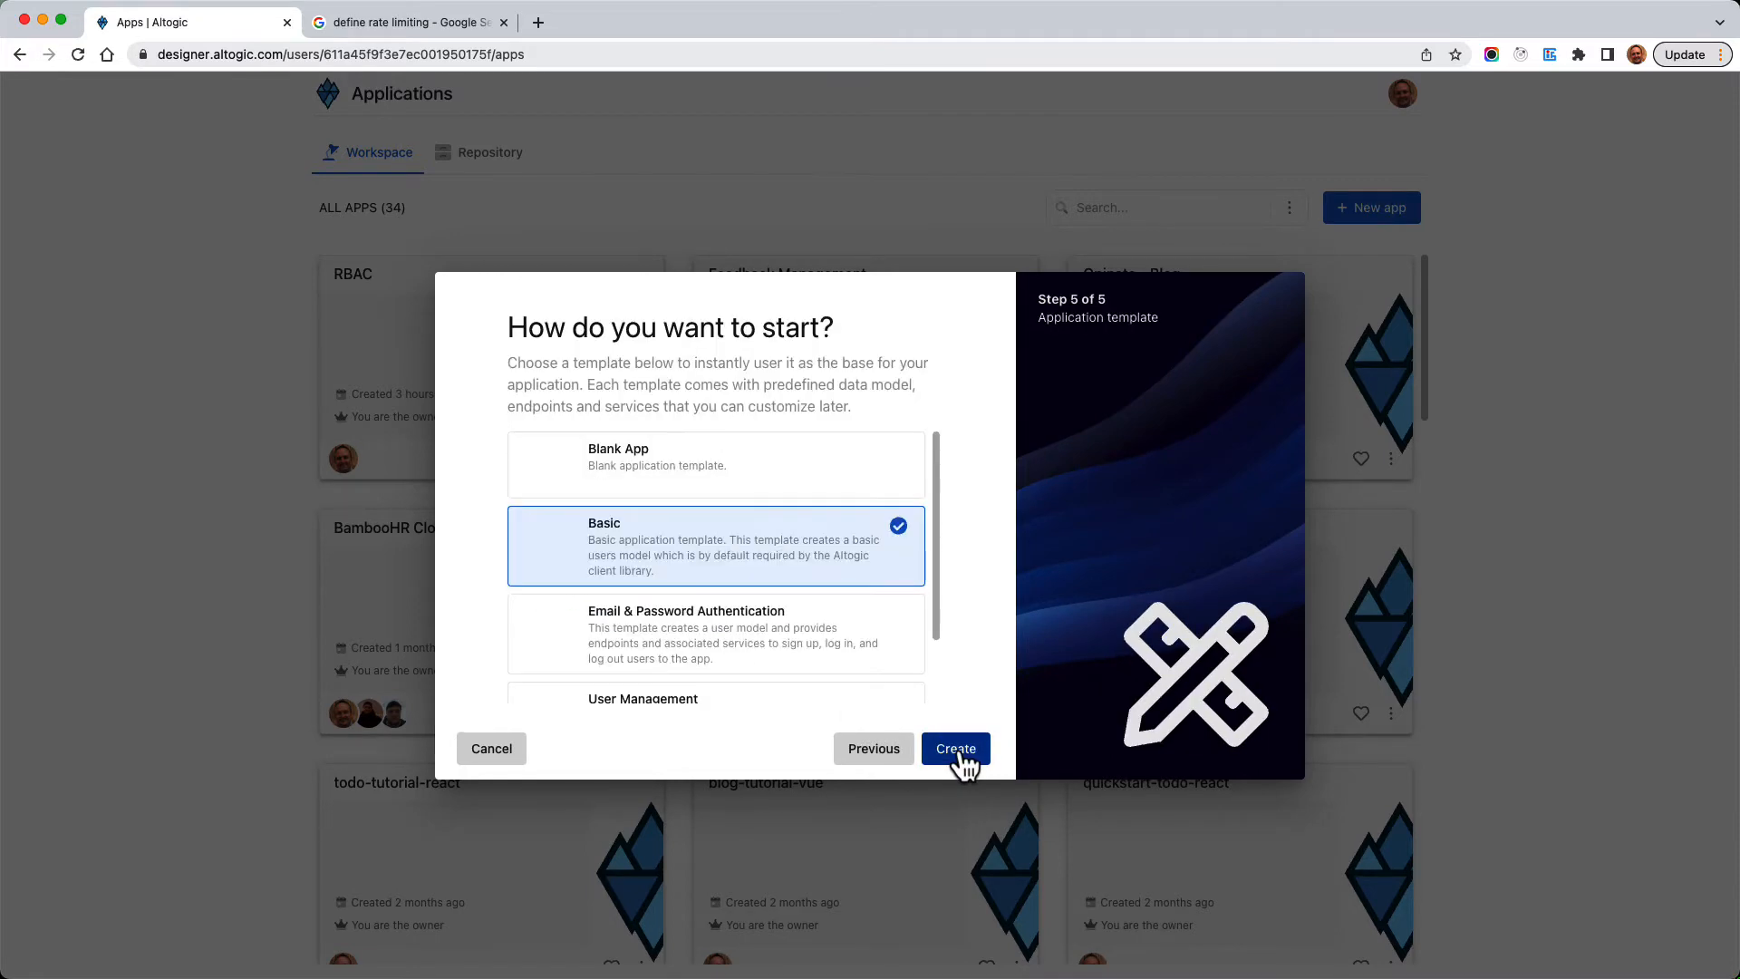
{"action": "left_click", "coordinate": [698, 481]}
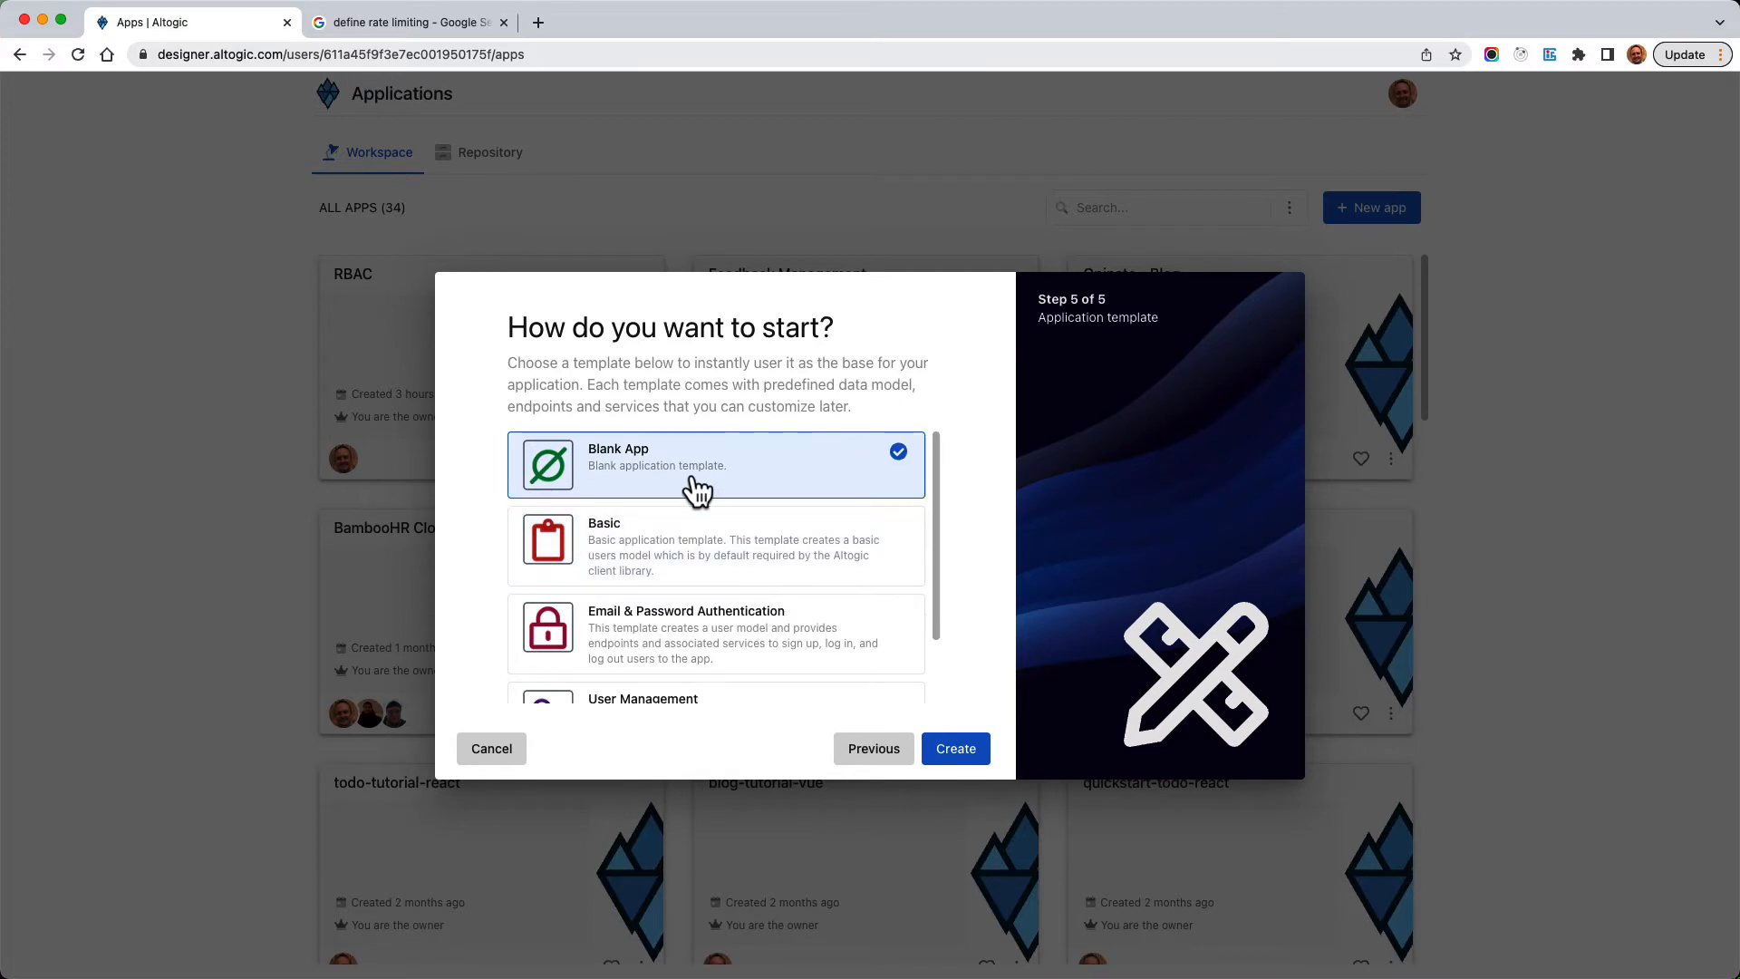
{"action": "left_click", "coordinate": [965, 760]}
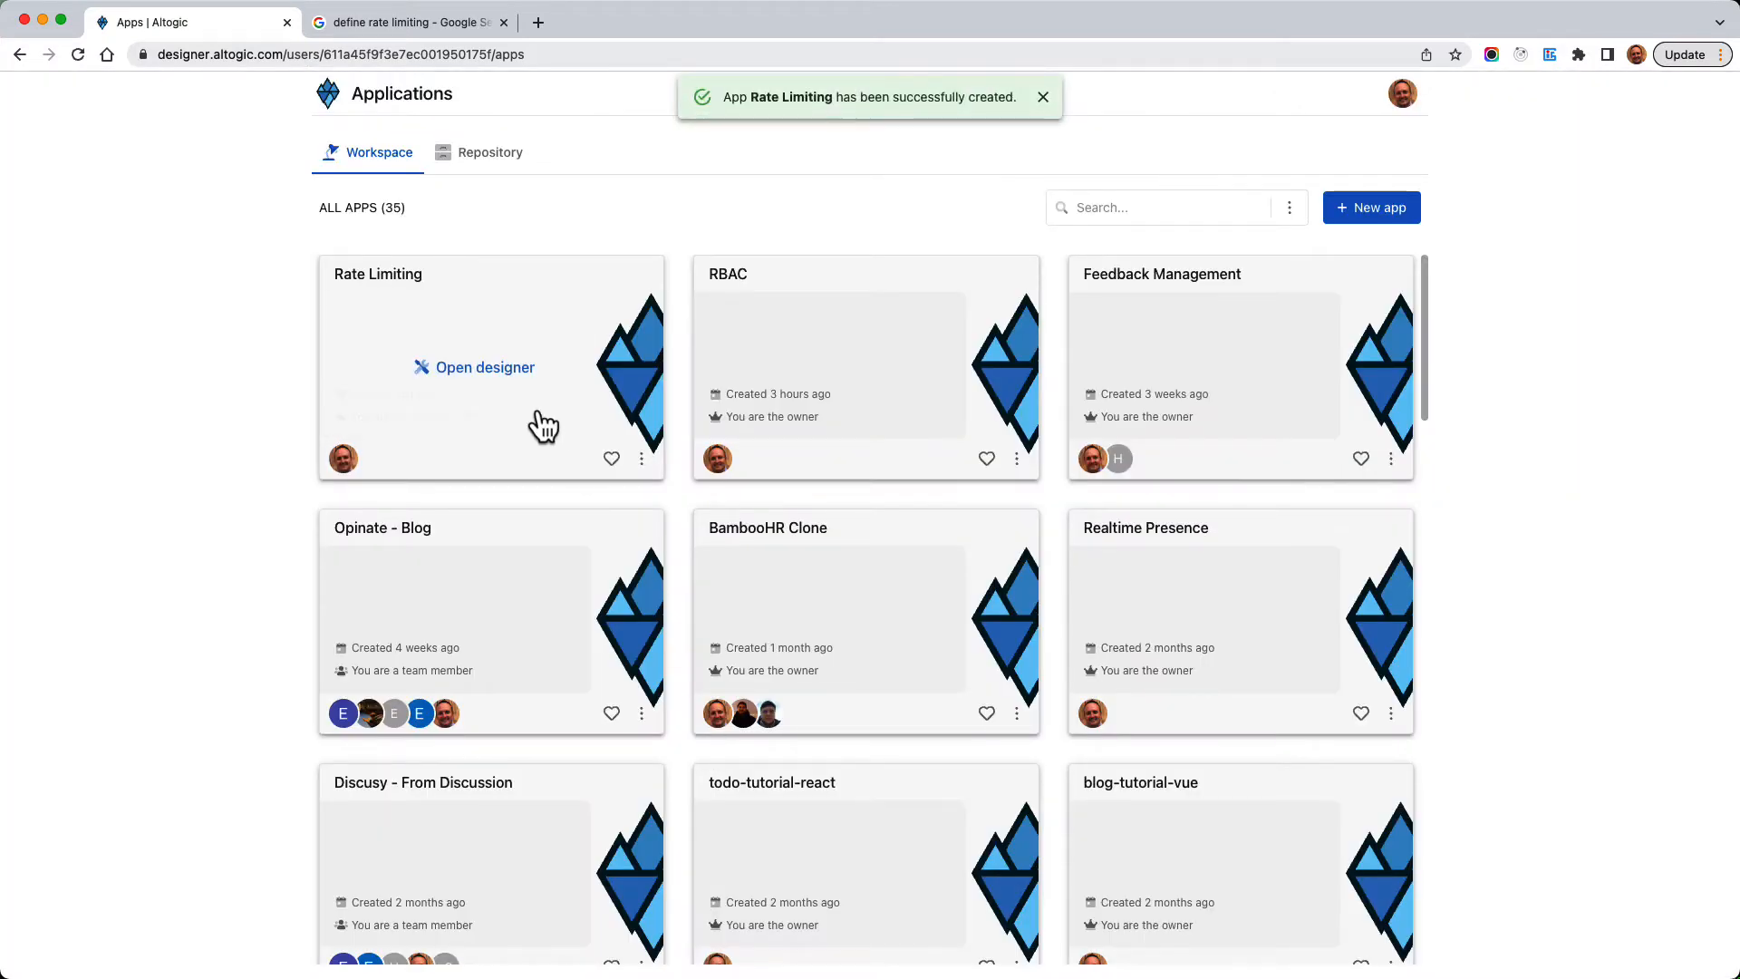
Step: Open the Rate Limiting app in the designer and view the details of its Development environment
{"action": "left_click", "coordinate": [515, 399]}
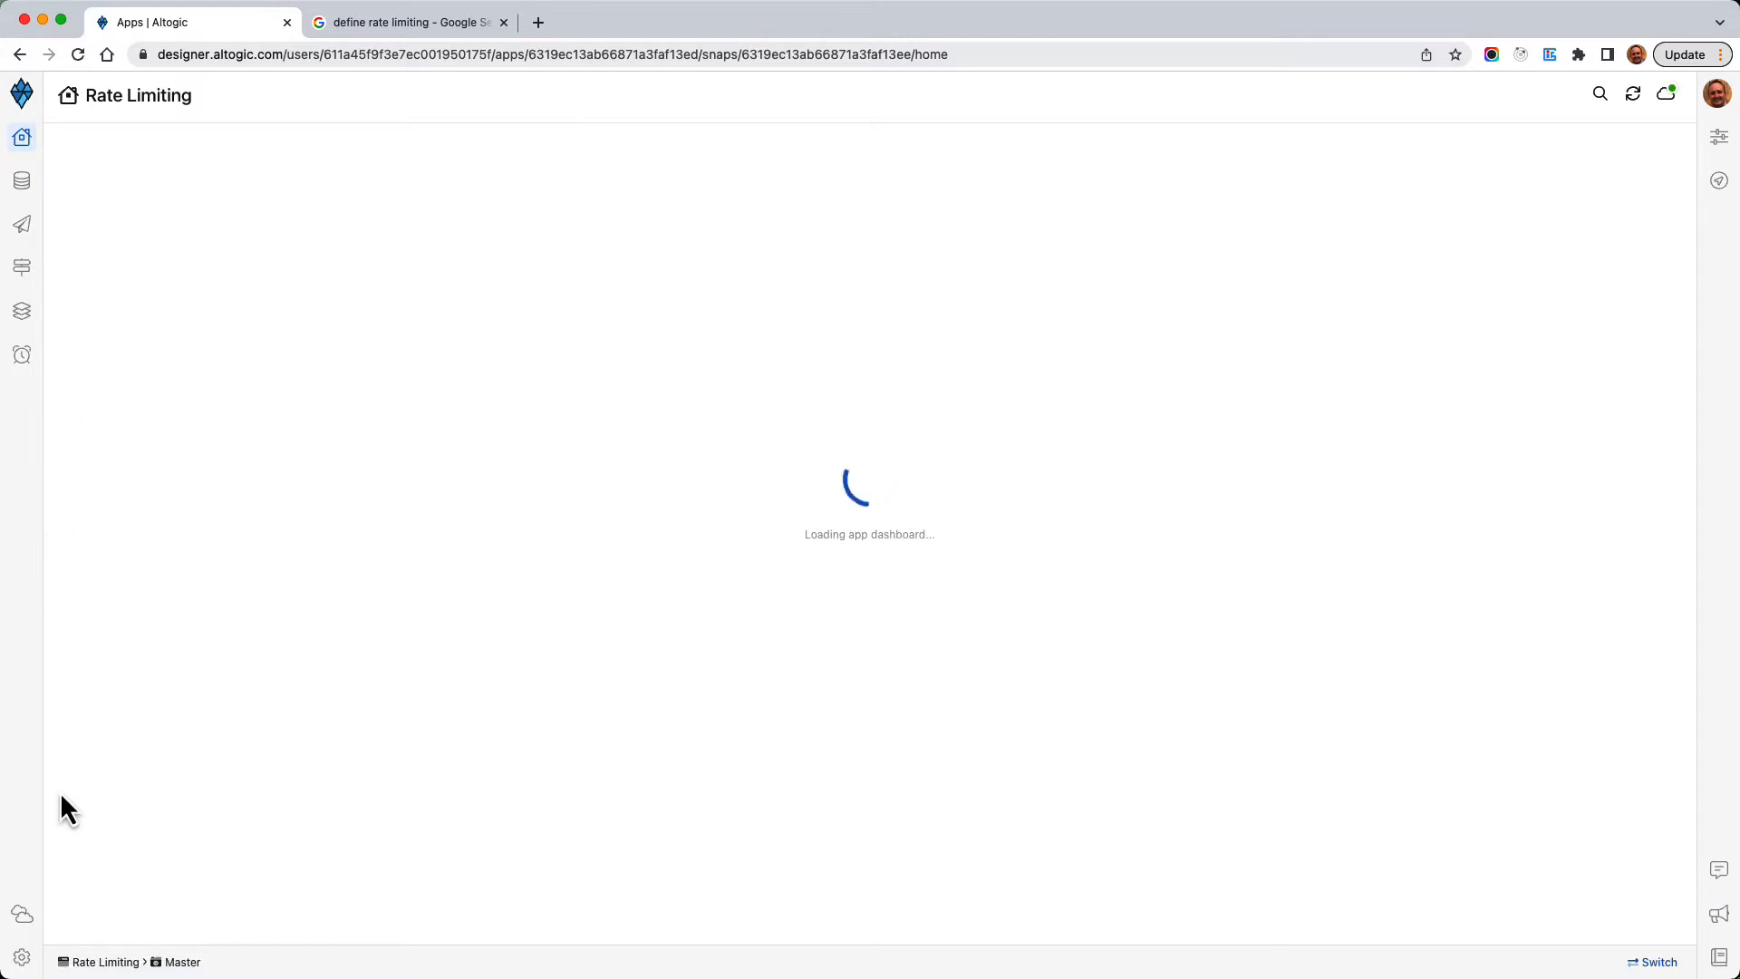
{"action": "left_click", "coordinate": [35, 925]}
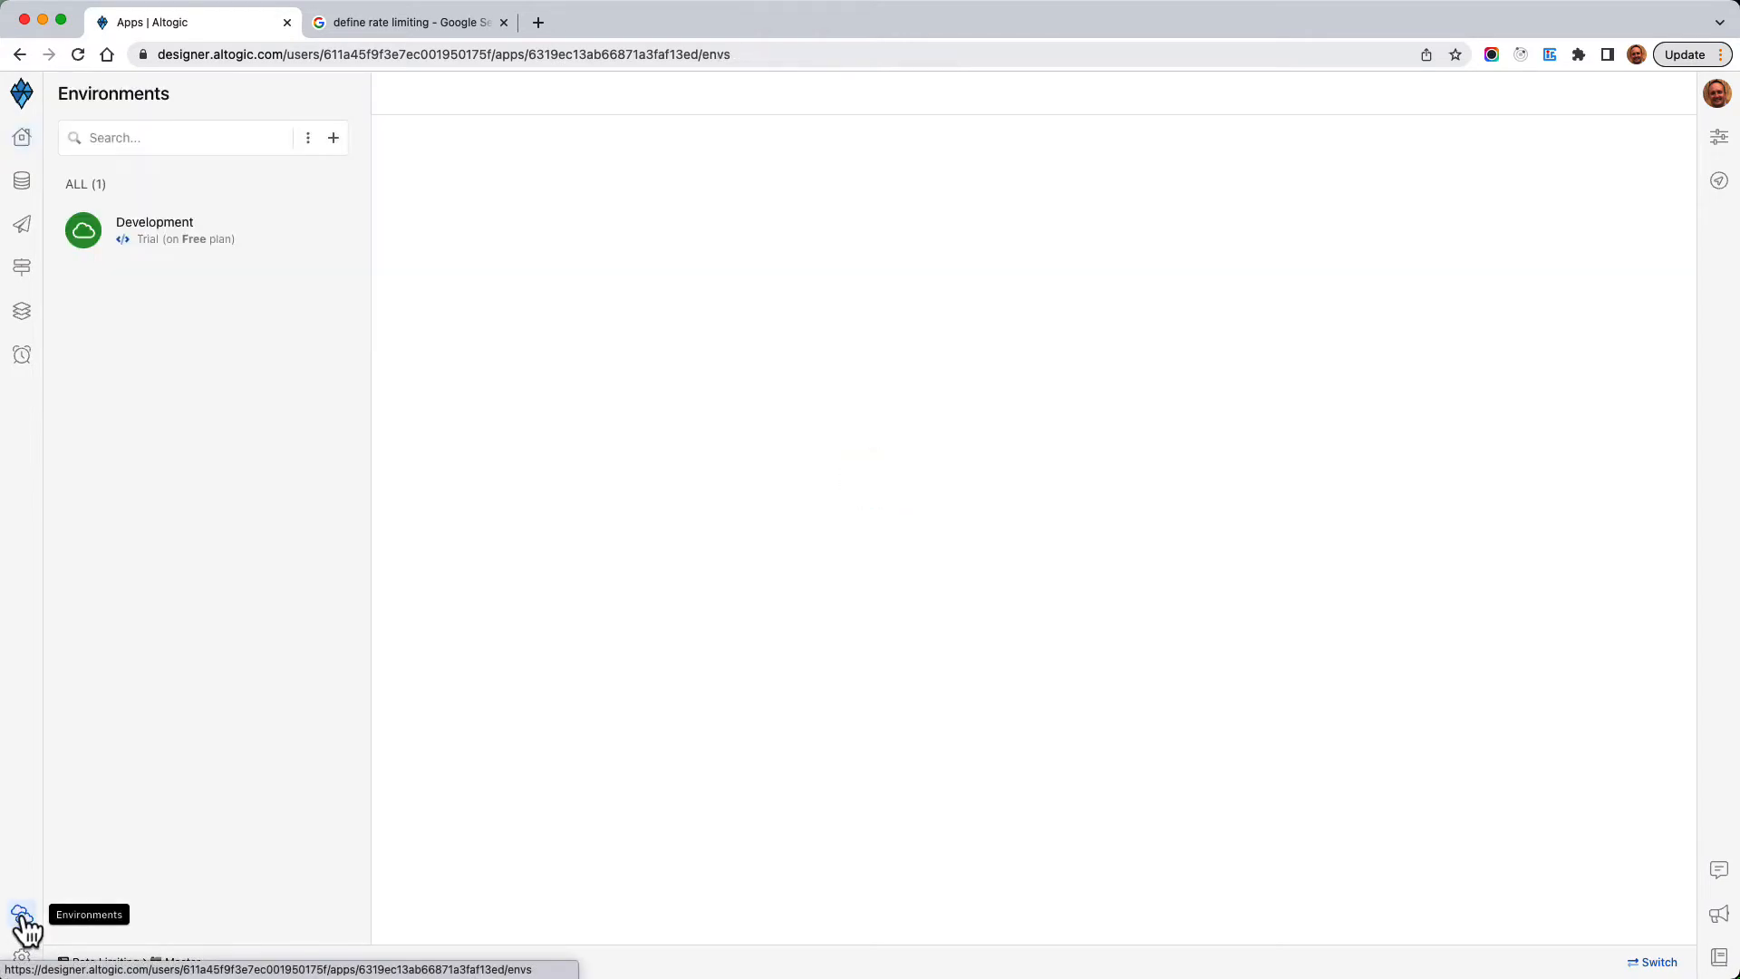
{"action": "left_click", "coordinate": [181, 210]}
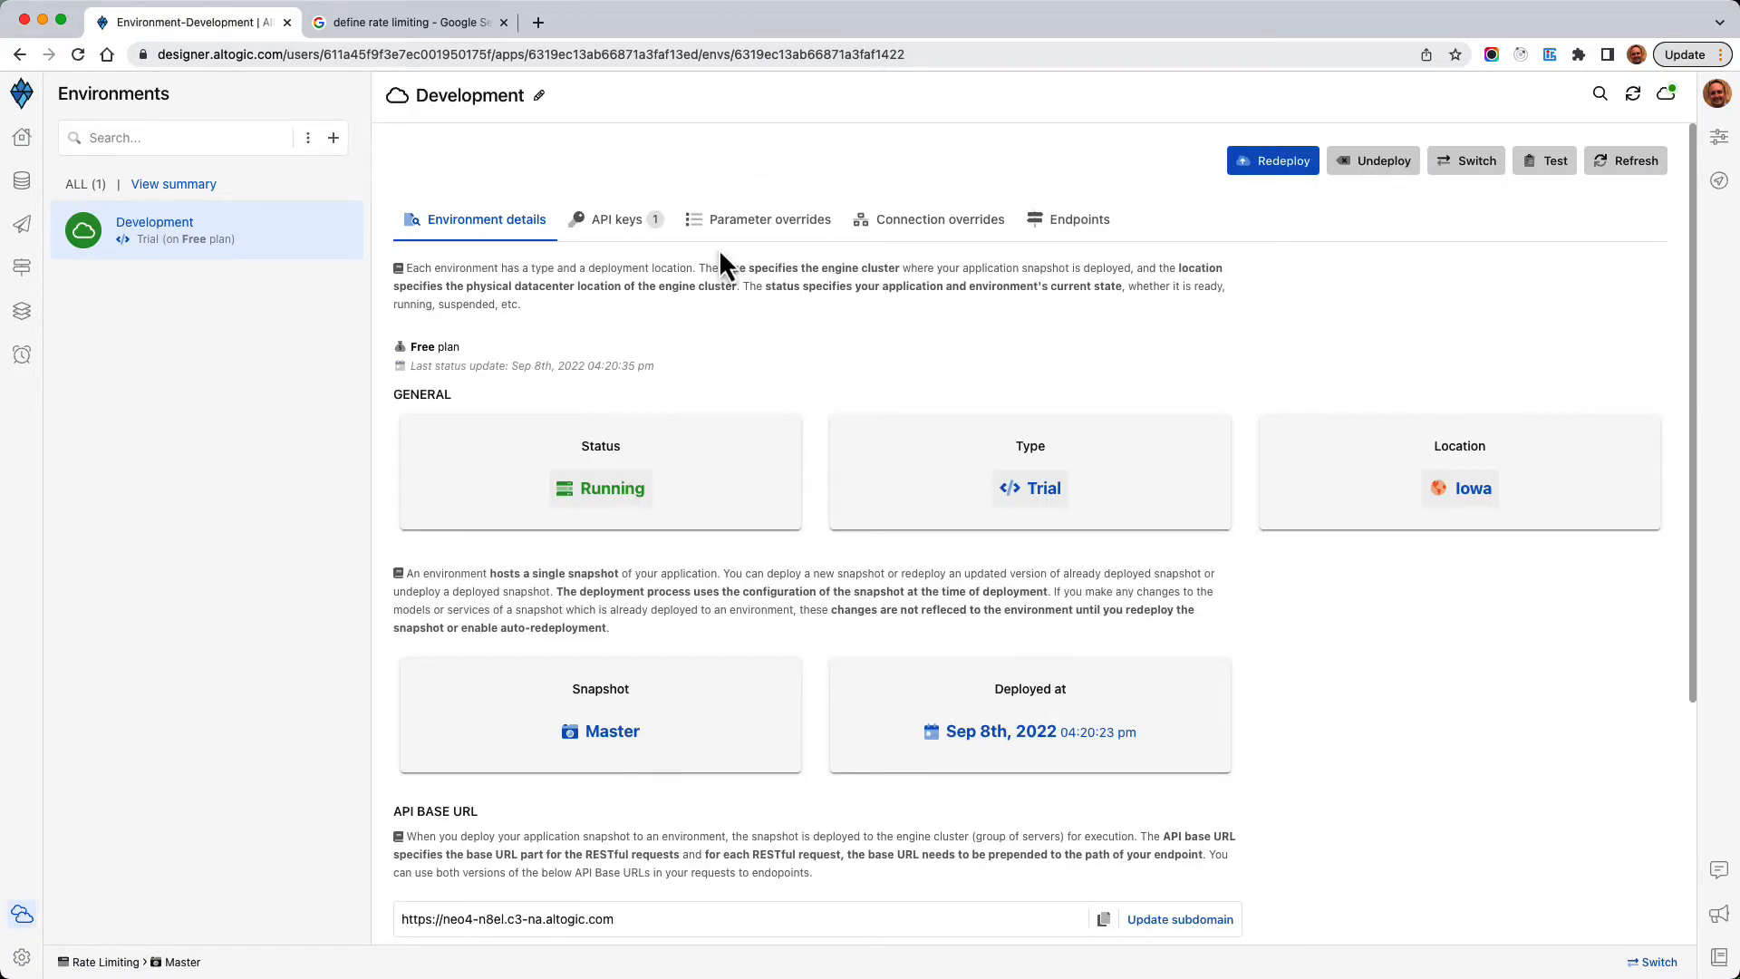
Step: Examine the default rate limiter's maximum request count and timeframe in the app's rate limiting settings, leaving them as they are
{"action": "left_click", "coordinate": [22, 958]}
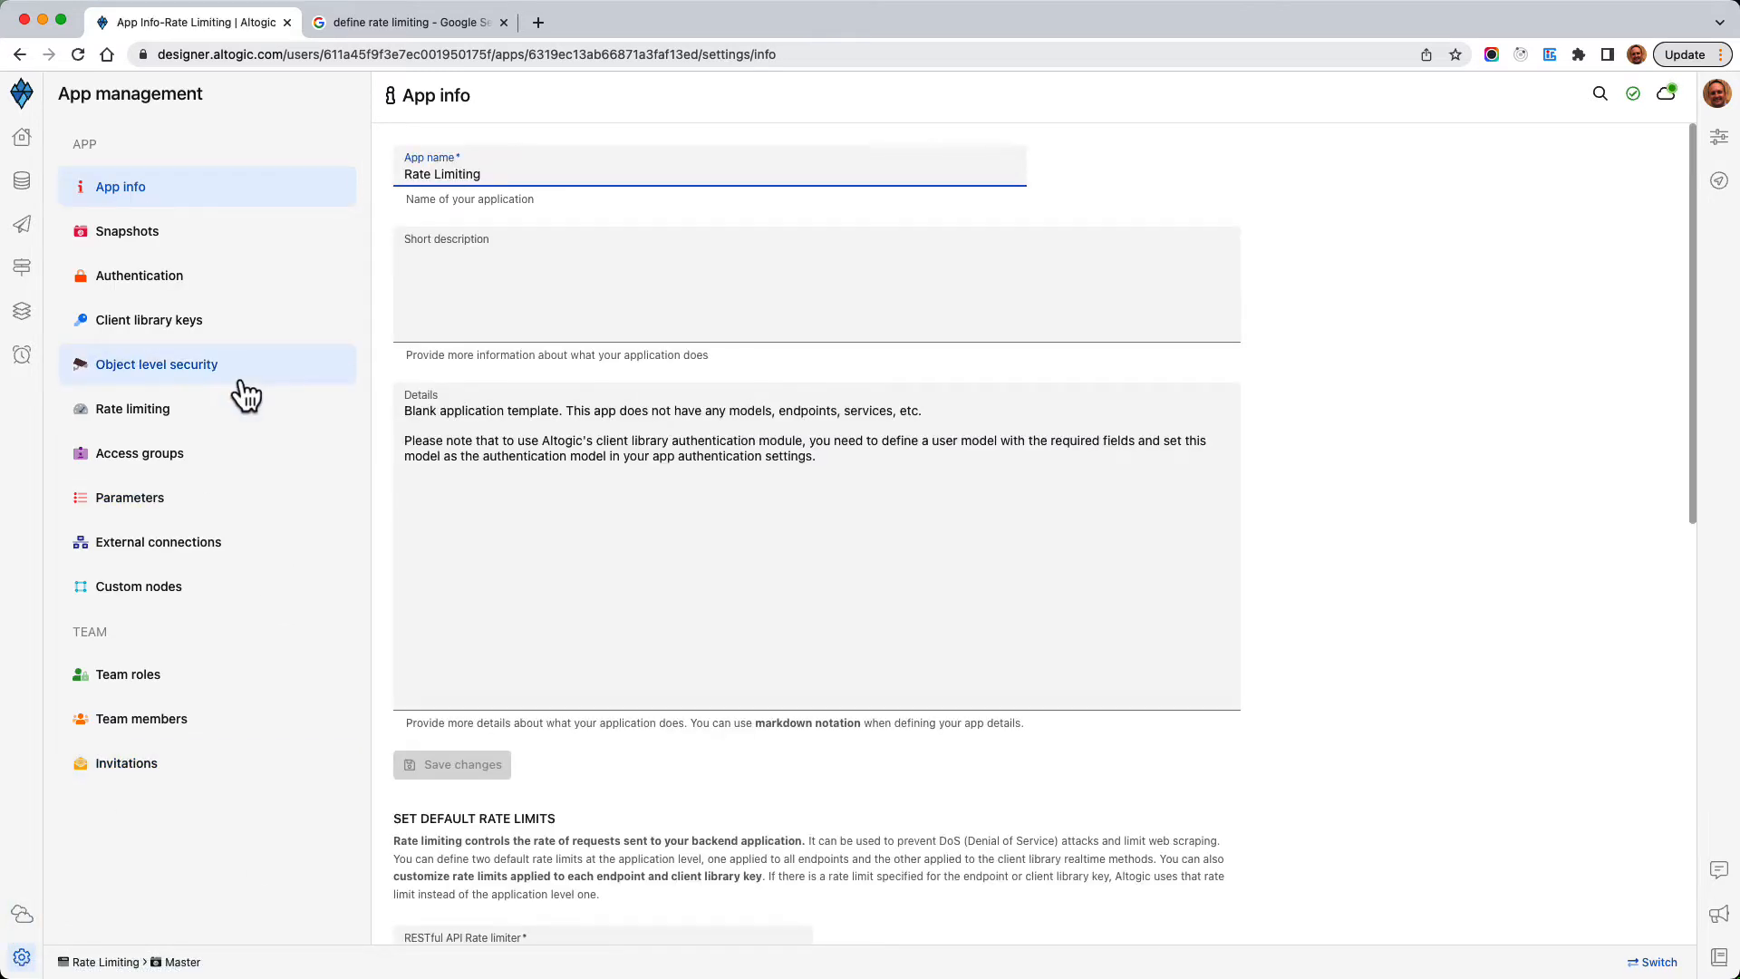
{"action": "left_click", "coordinate": [147, 422]}
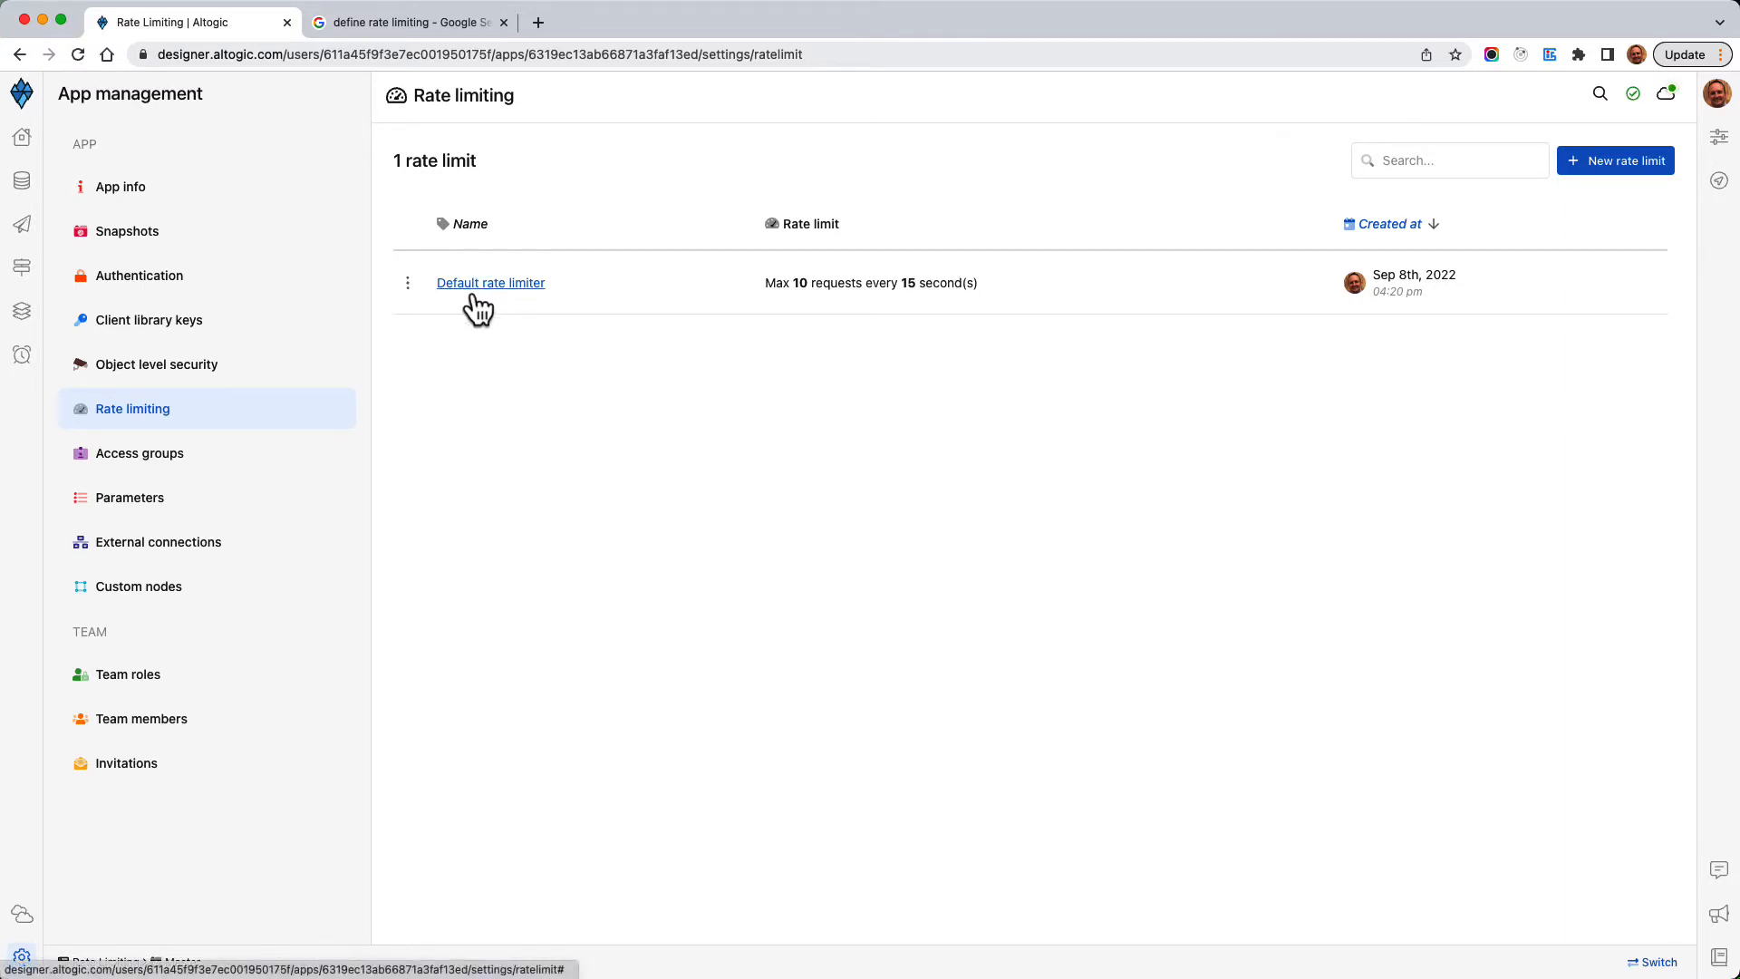
{"action": "left_click", "coordinate": [475, 297]}
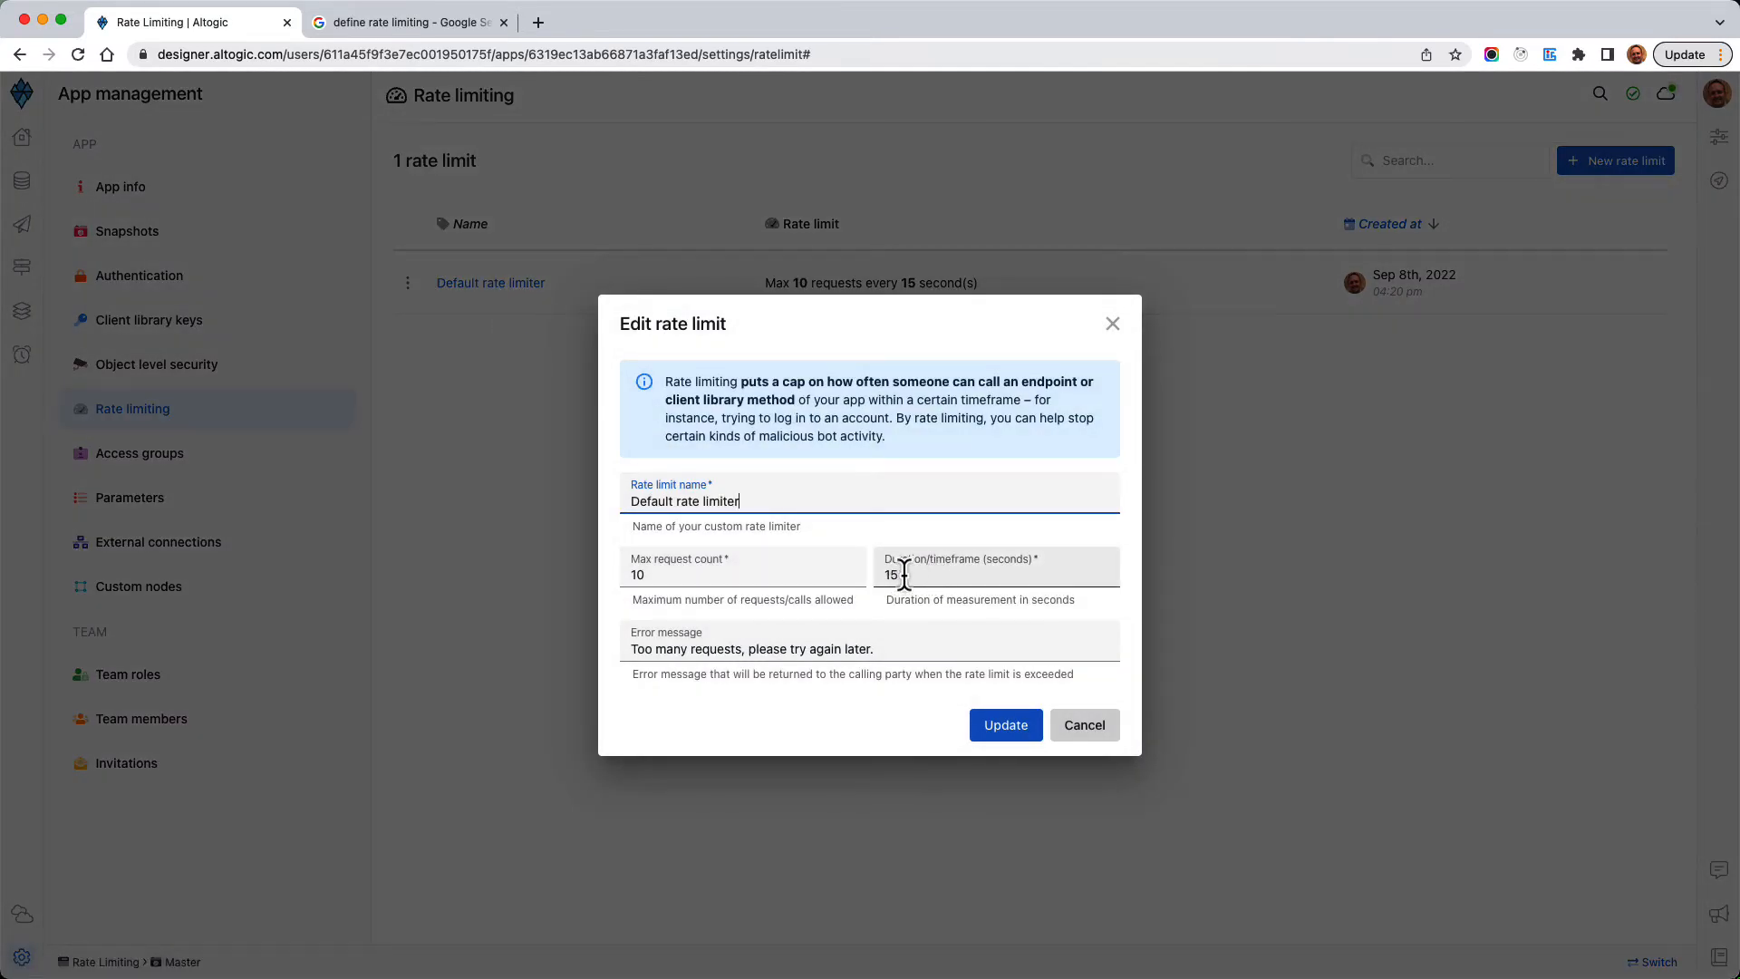
{"action": "left_click", "coordinate": [666, 573]}
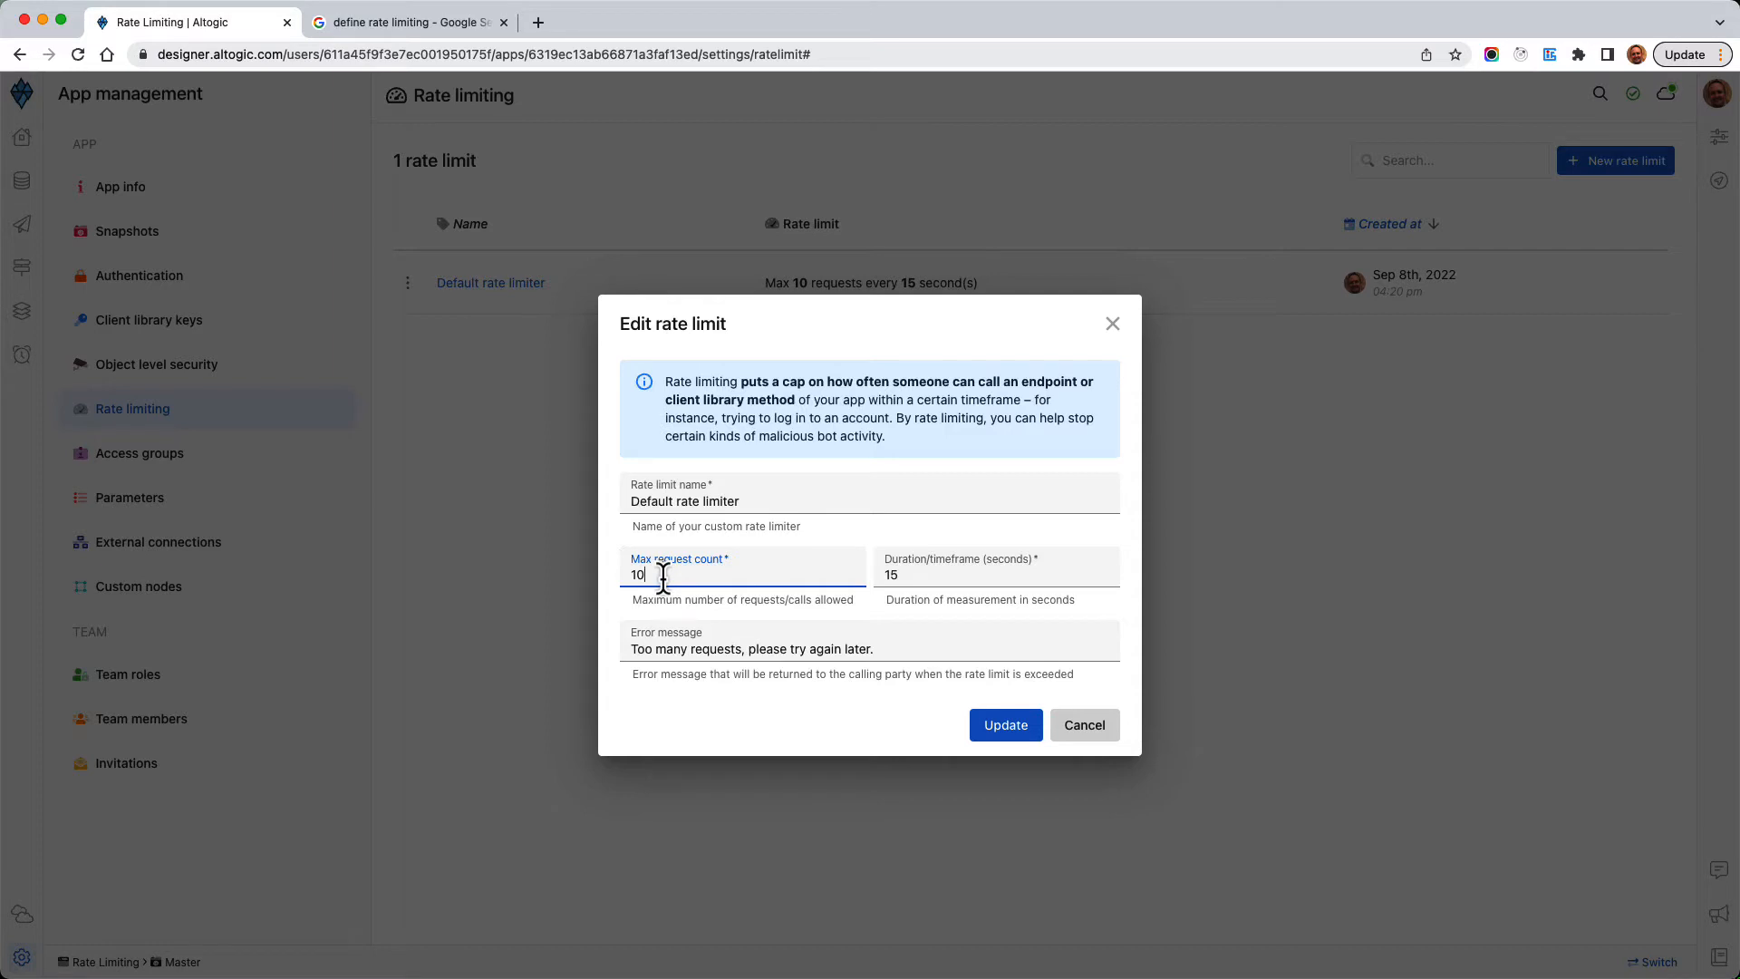
{"action": "left_click", "coordinate": [919, 577]}
{"action": "left_click", "coordinate": [671, 575]}
{"action": "left_click", "coordinate": [1088, 731]}
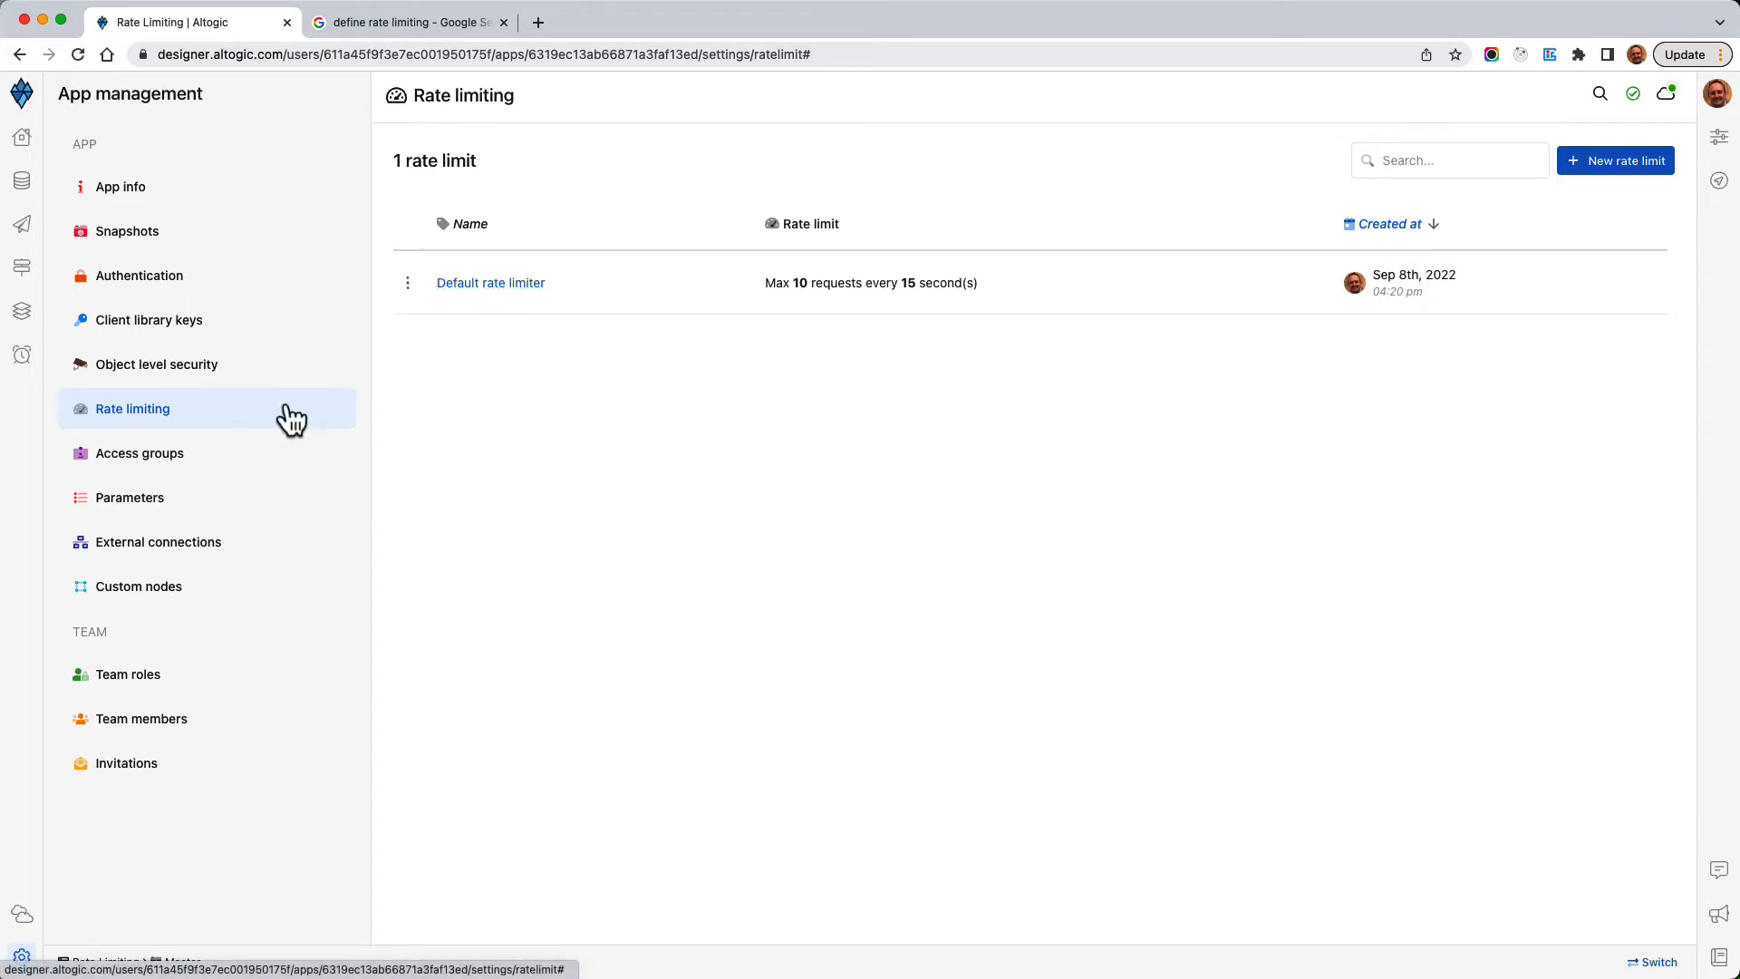
Step: Review the default rate limits for the RESTful API and realtime methods in the app info settings
{"action": "left_click", "coordinate": [135, 198]}
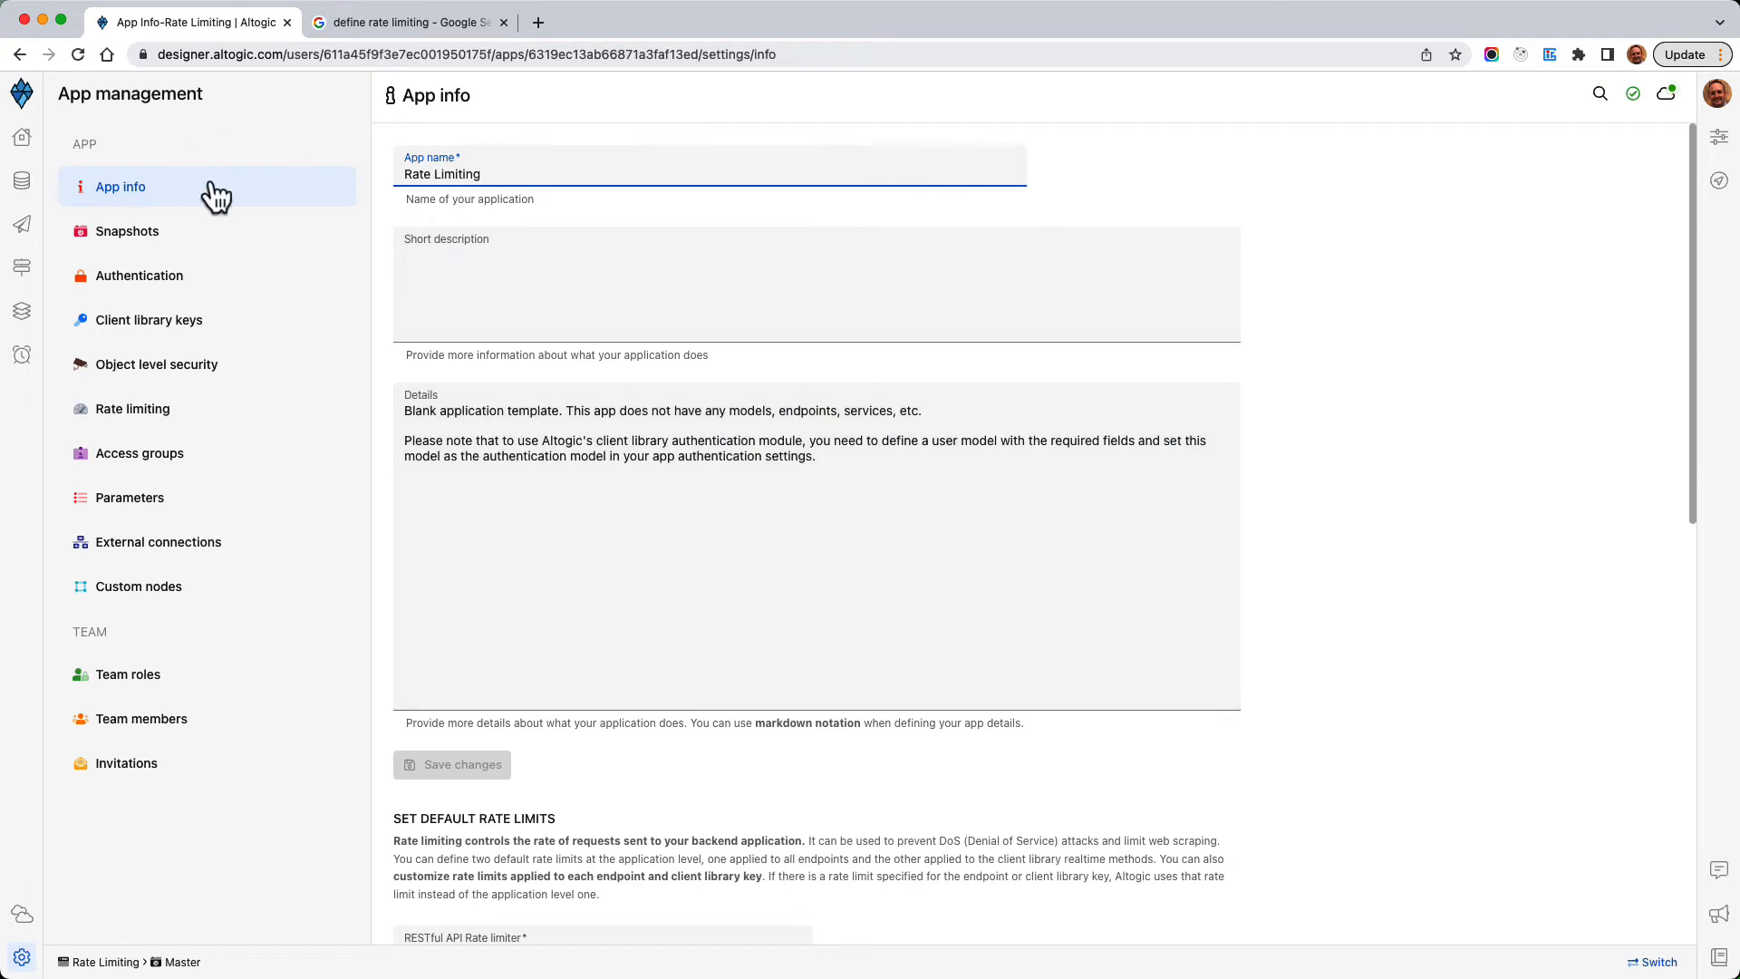
{"action": "scroll", "coordinate": [516, 453], "scroll_direction": "down", "scroll_amount": 5}
{"action": "scroll", "coordinate": [573, 494], "scroll_direction": "down", "scroll_amount": 1}
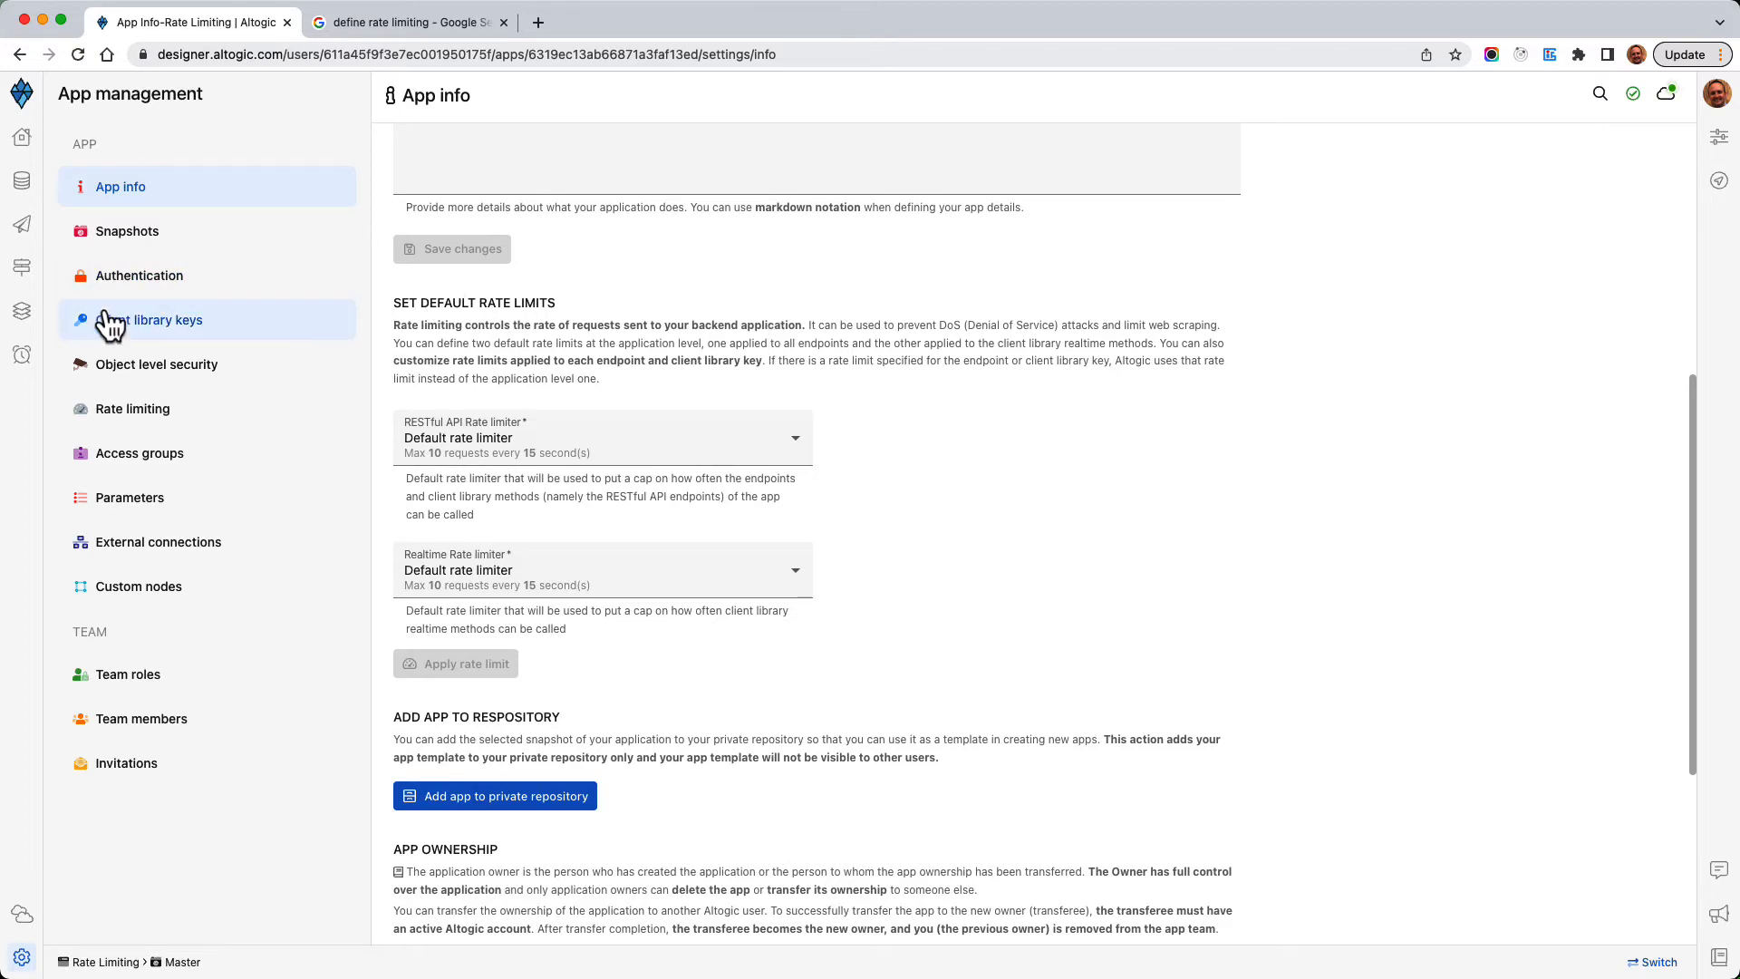
Step: Start a new GET endpoint named Test Endpoint with the path /test
{"action": "left_click", "coordinate": [20, 277]}
{"action": "left_click", "coordinate": [1623, 163]}
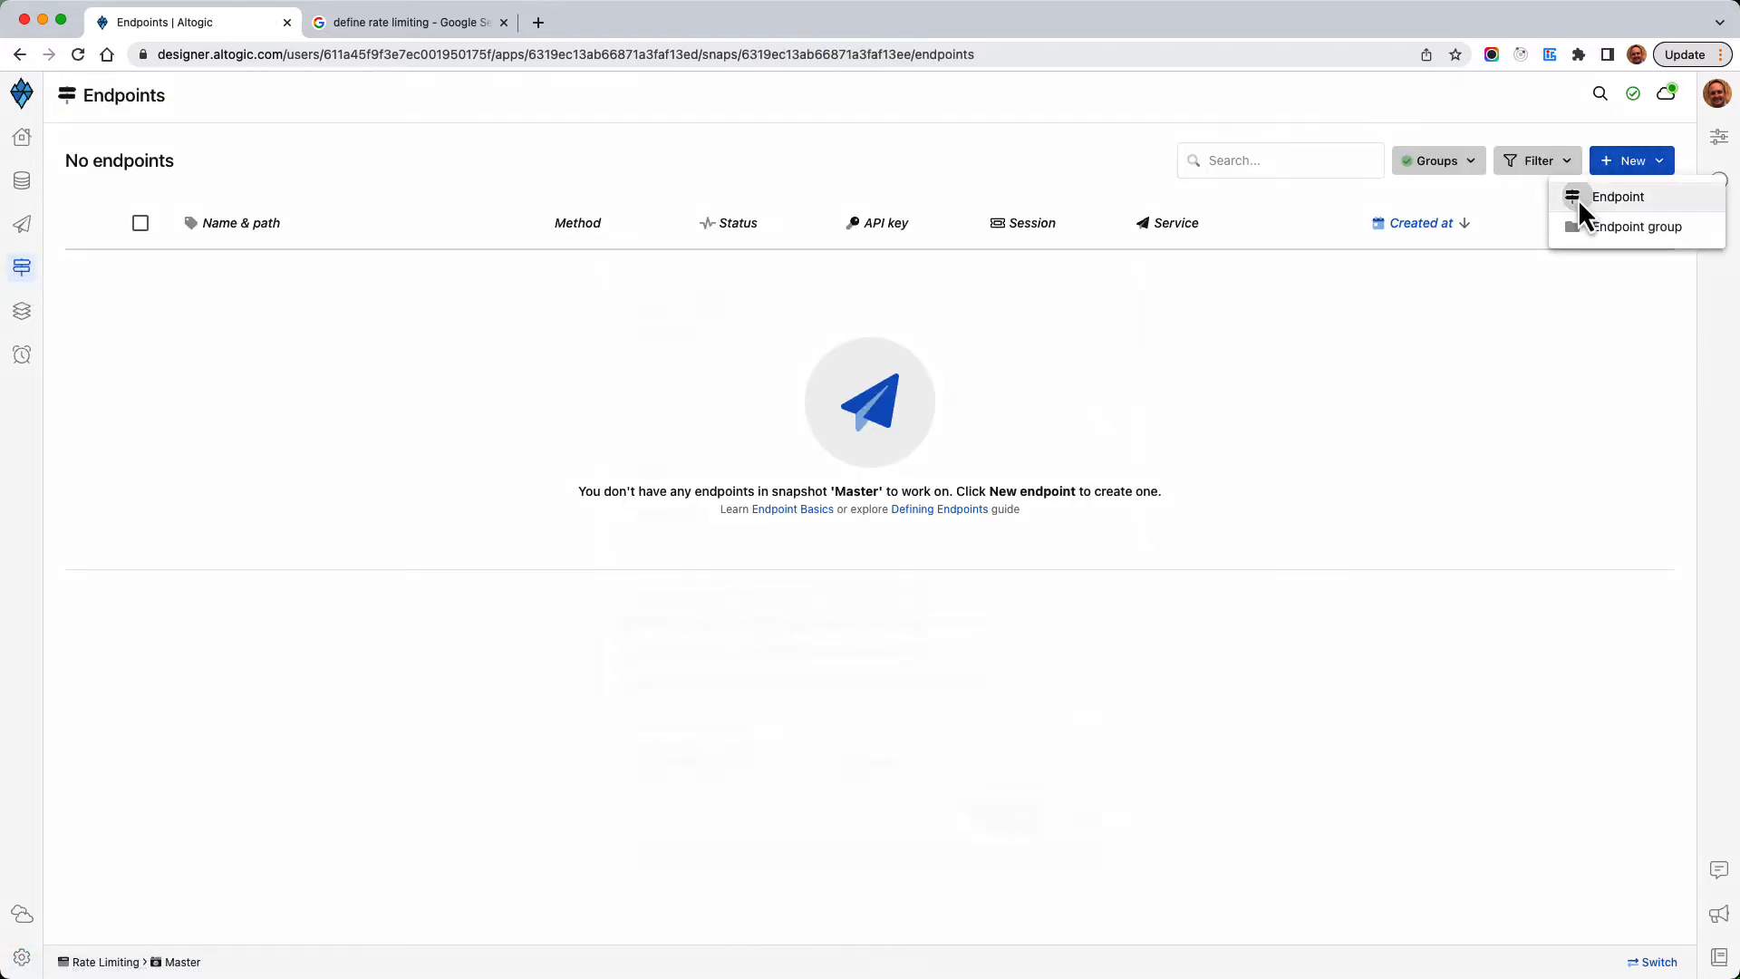
{"action": "left_click", "coordinate": [1579, 199]}
{"action": "type", "text": "Test E"}
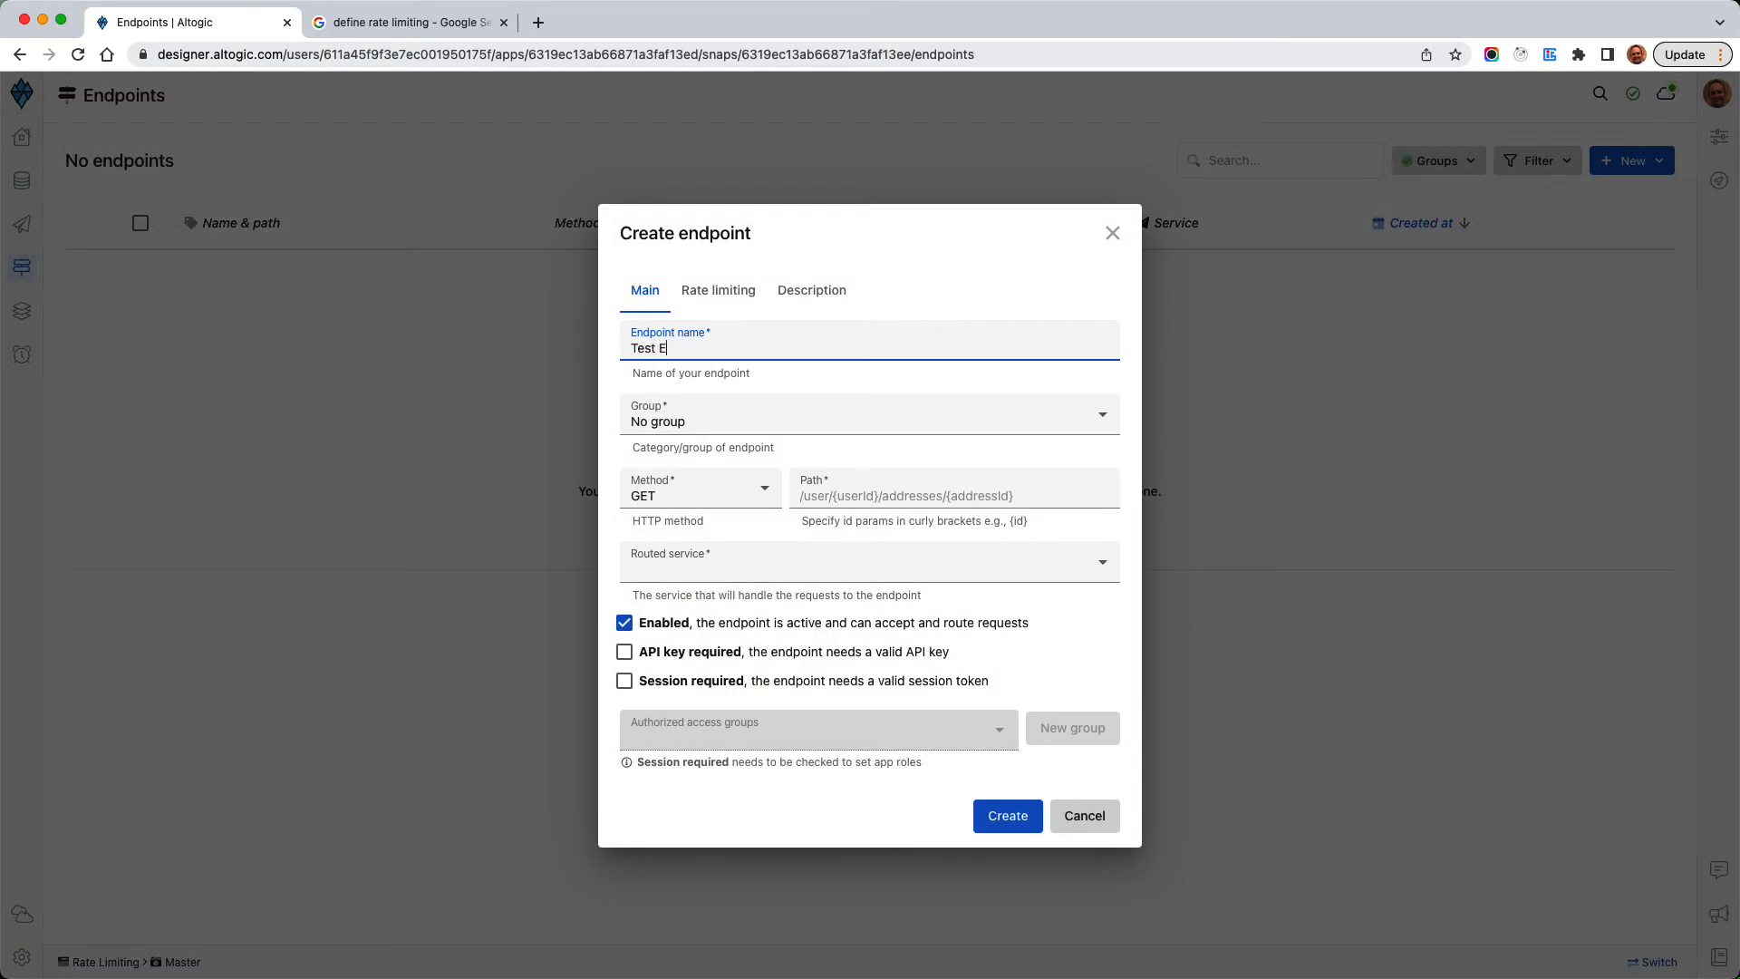
{"action": "type", "text": "ndpoint"}
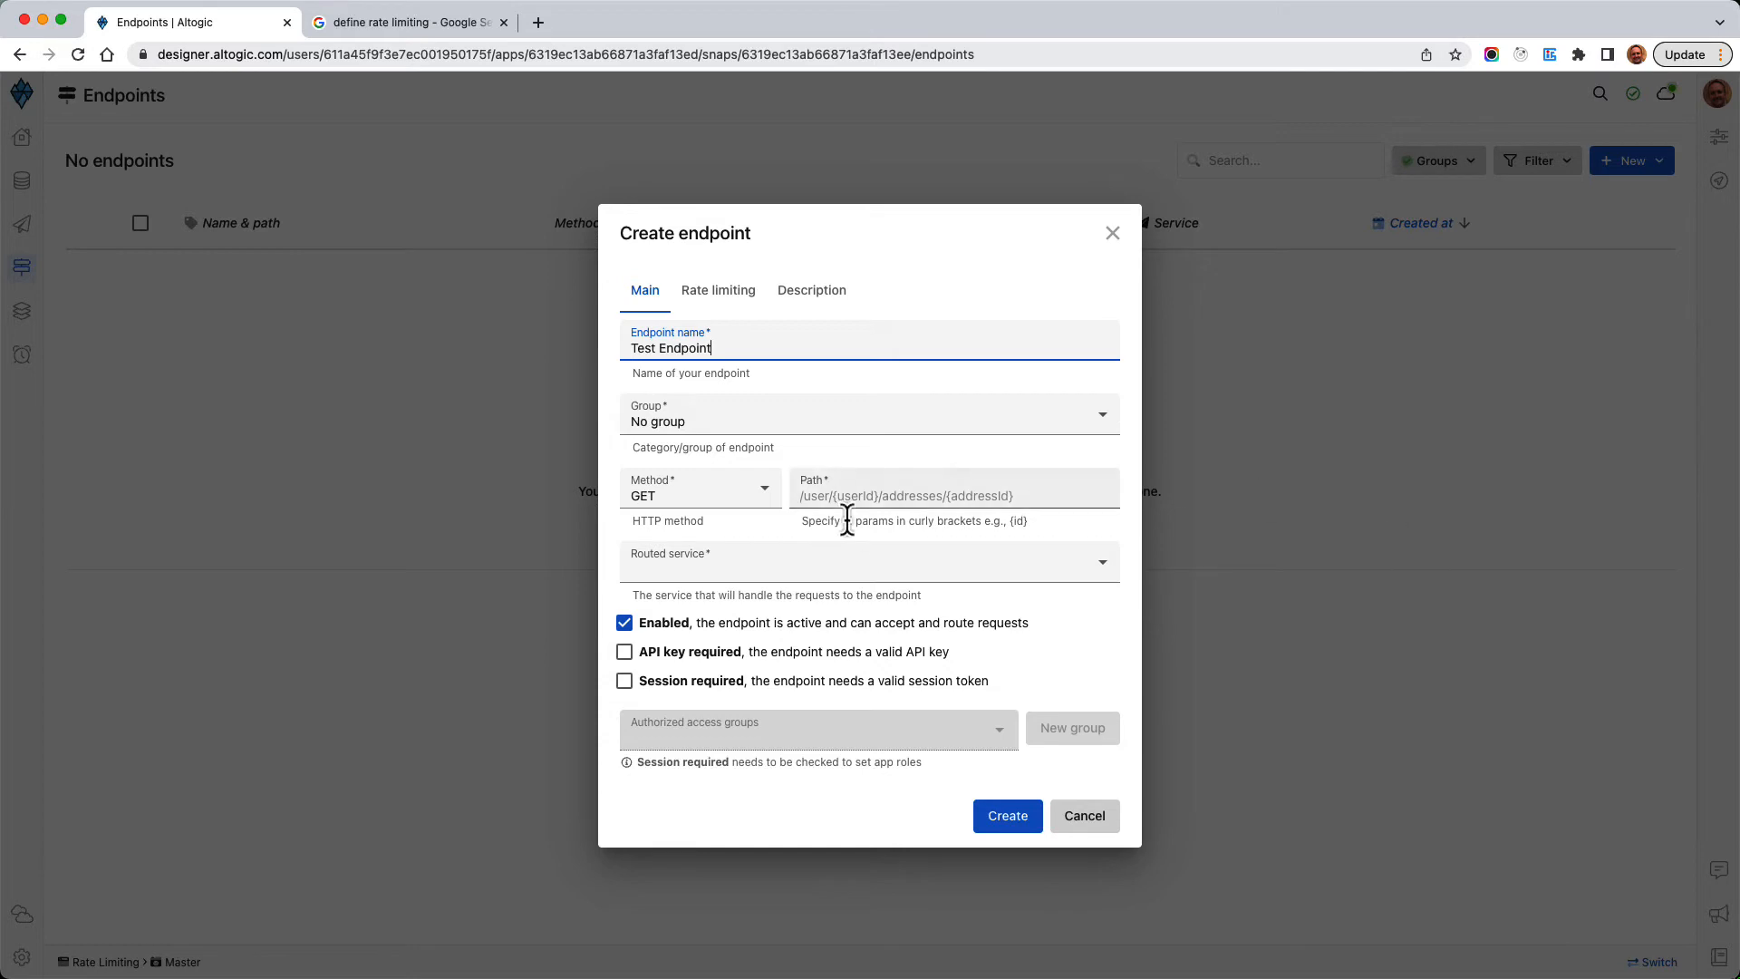
{"action": "left_click", "coordinate": [842, 495]}
{"action": "type", "text": "/test"}
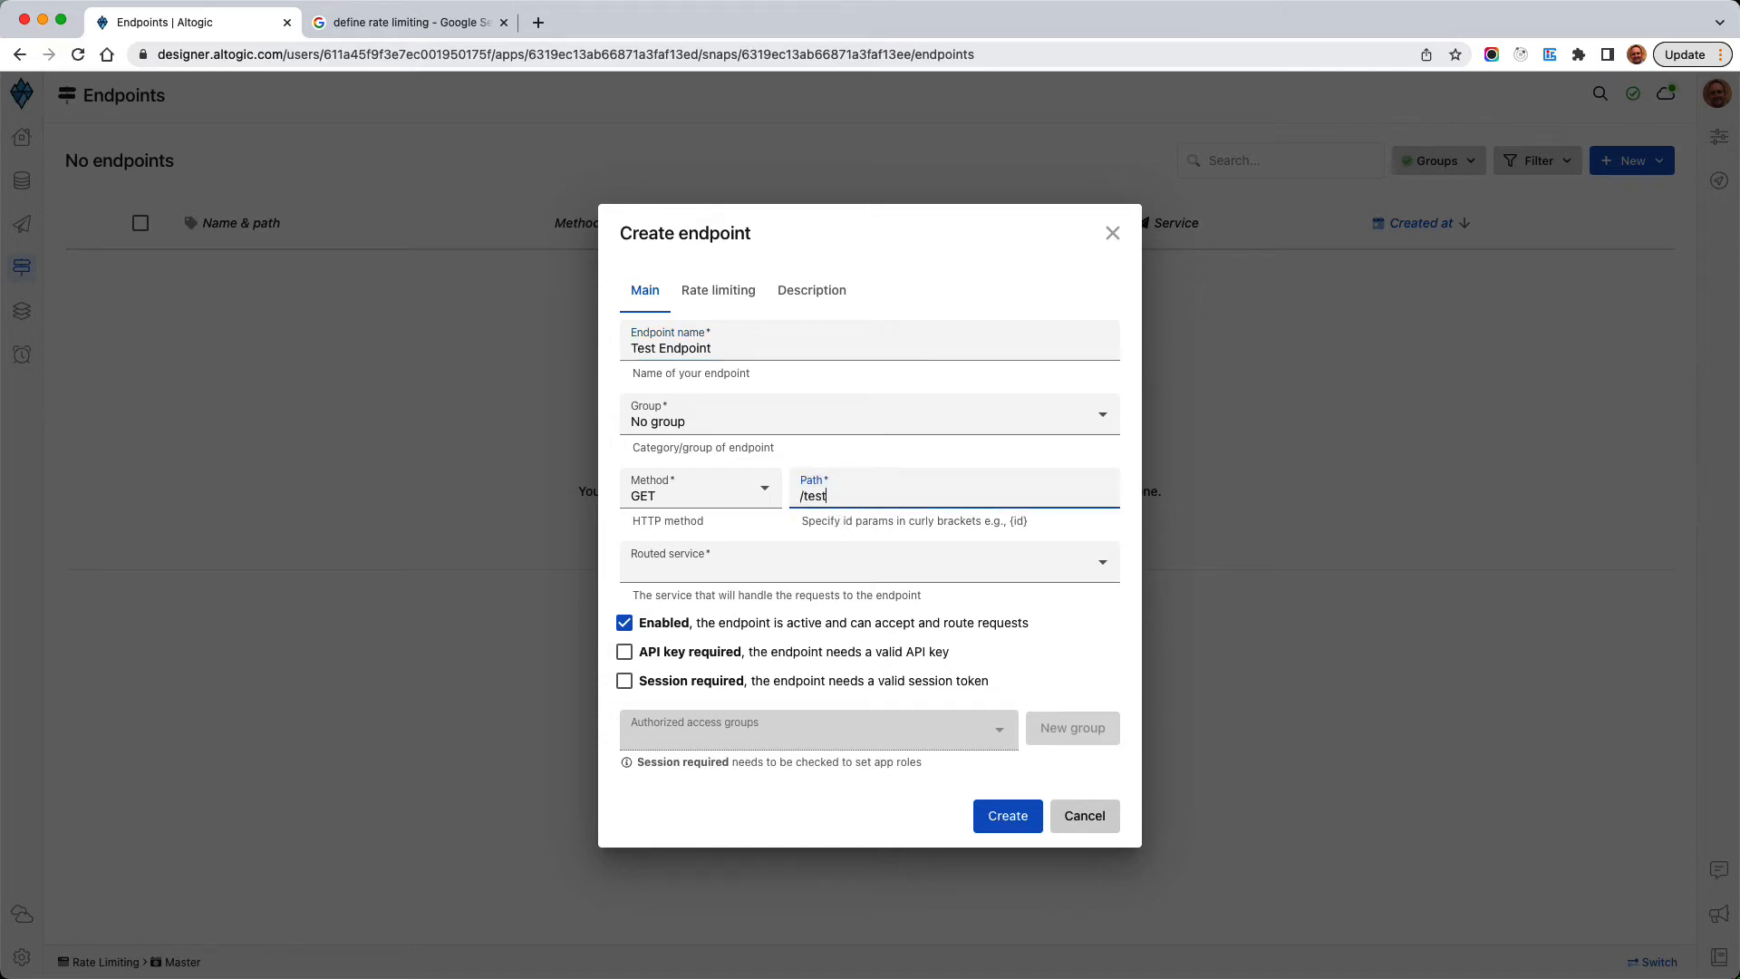
Step: Create a service named Test Service as the endpoint's routed service and finish creating the endpoint
{"action": "left_click", "coordinate": [805, 553]}
{"action": "left_click", "coordinate": [736, 566]}
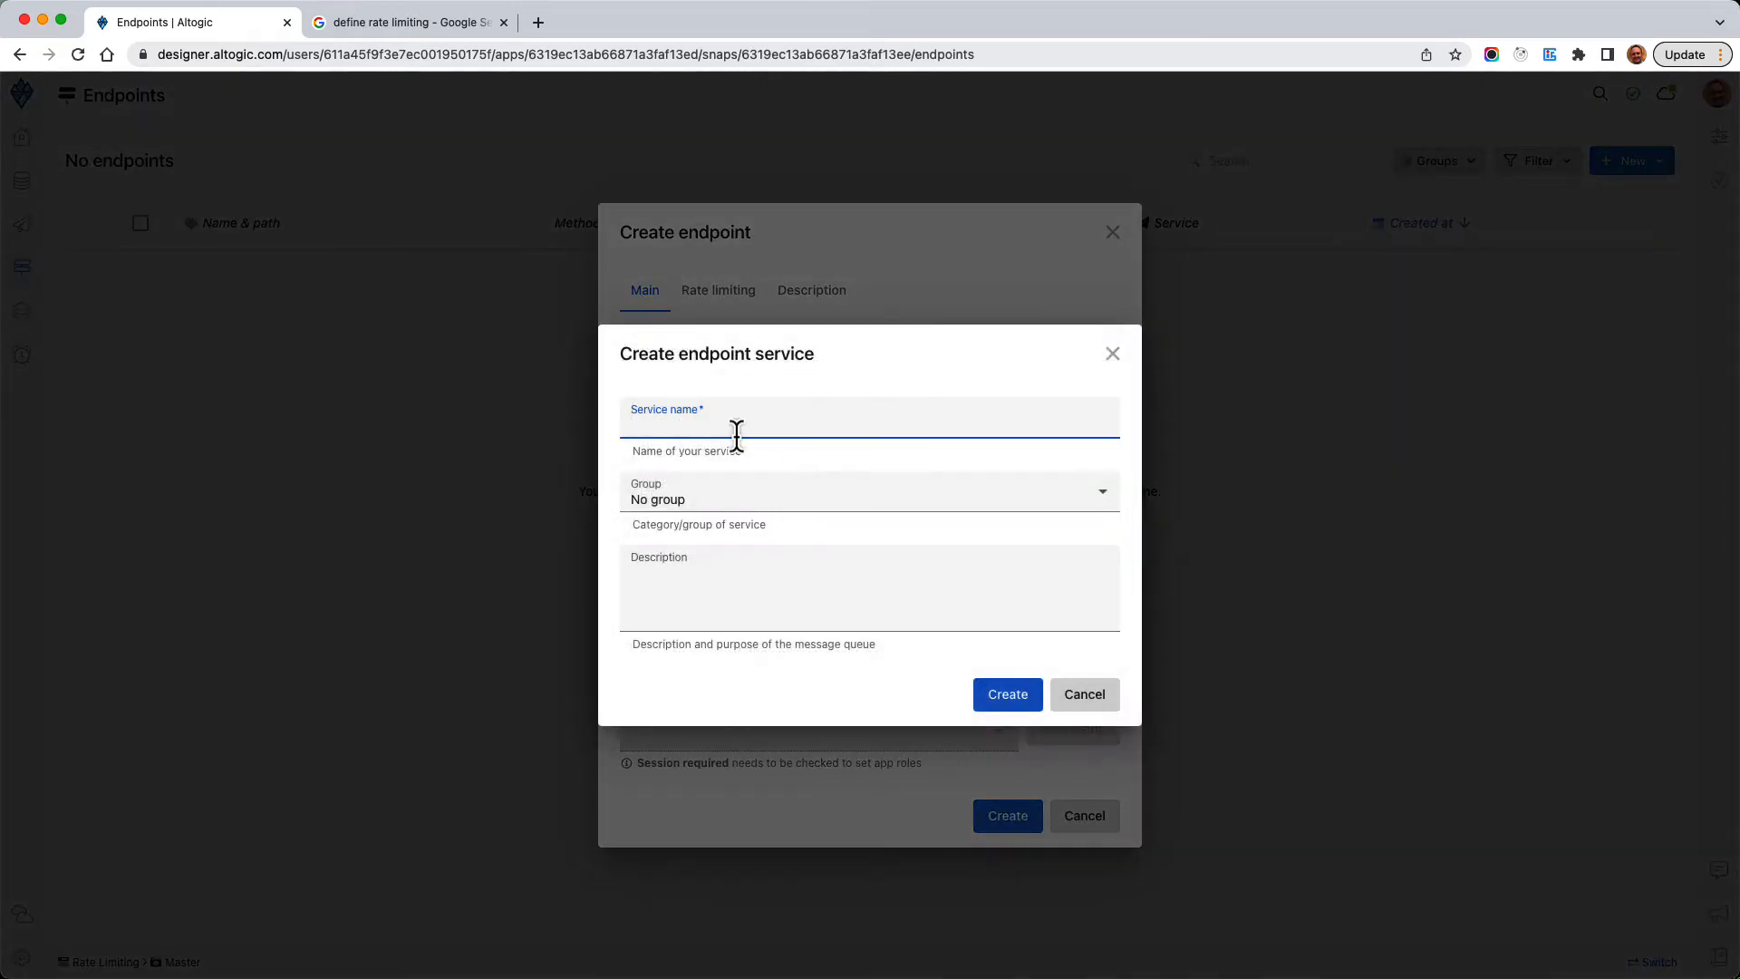
{"action": "type", "text": "Test Service"}
{"action": "left_click", "coordinate": [1019, 696]}
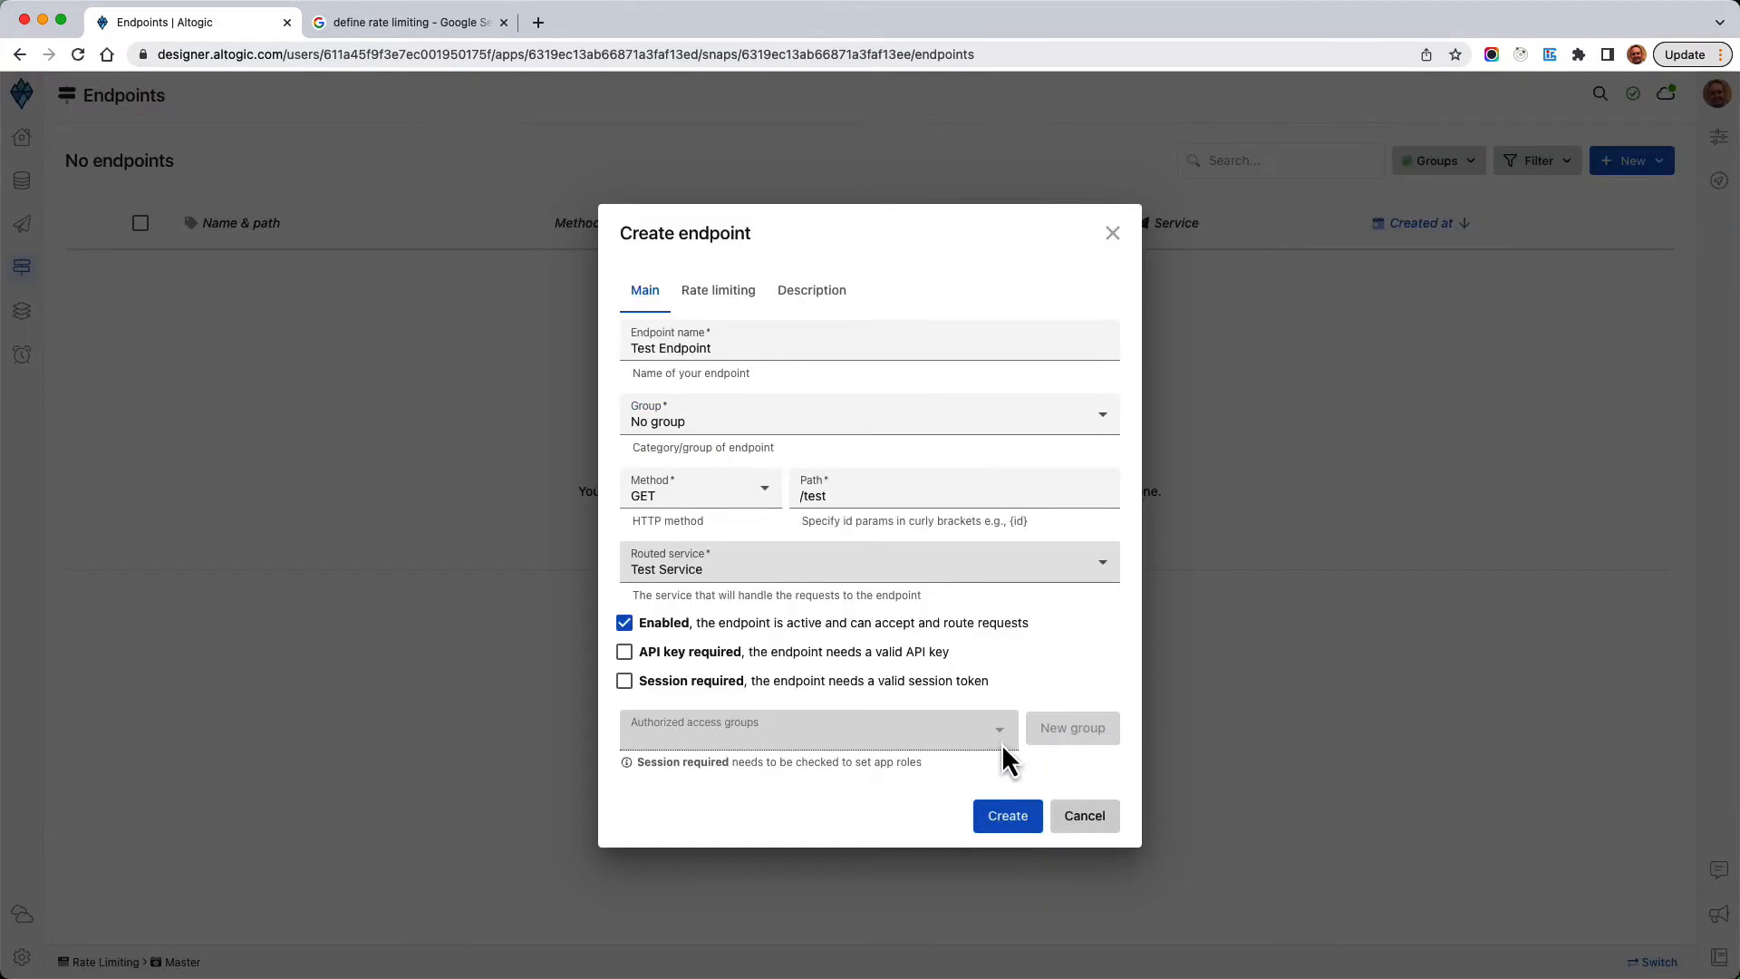
{"action": "left_click", "coordinate": [1009, 820]}
Step: In Test Service, add a Return Response node and connect the Start node's request output to its response input
{"action": "left_click", "coordinate": [1170, 286]}
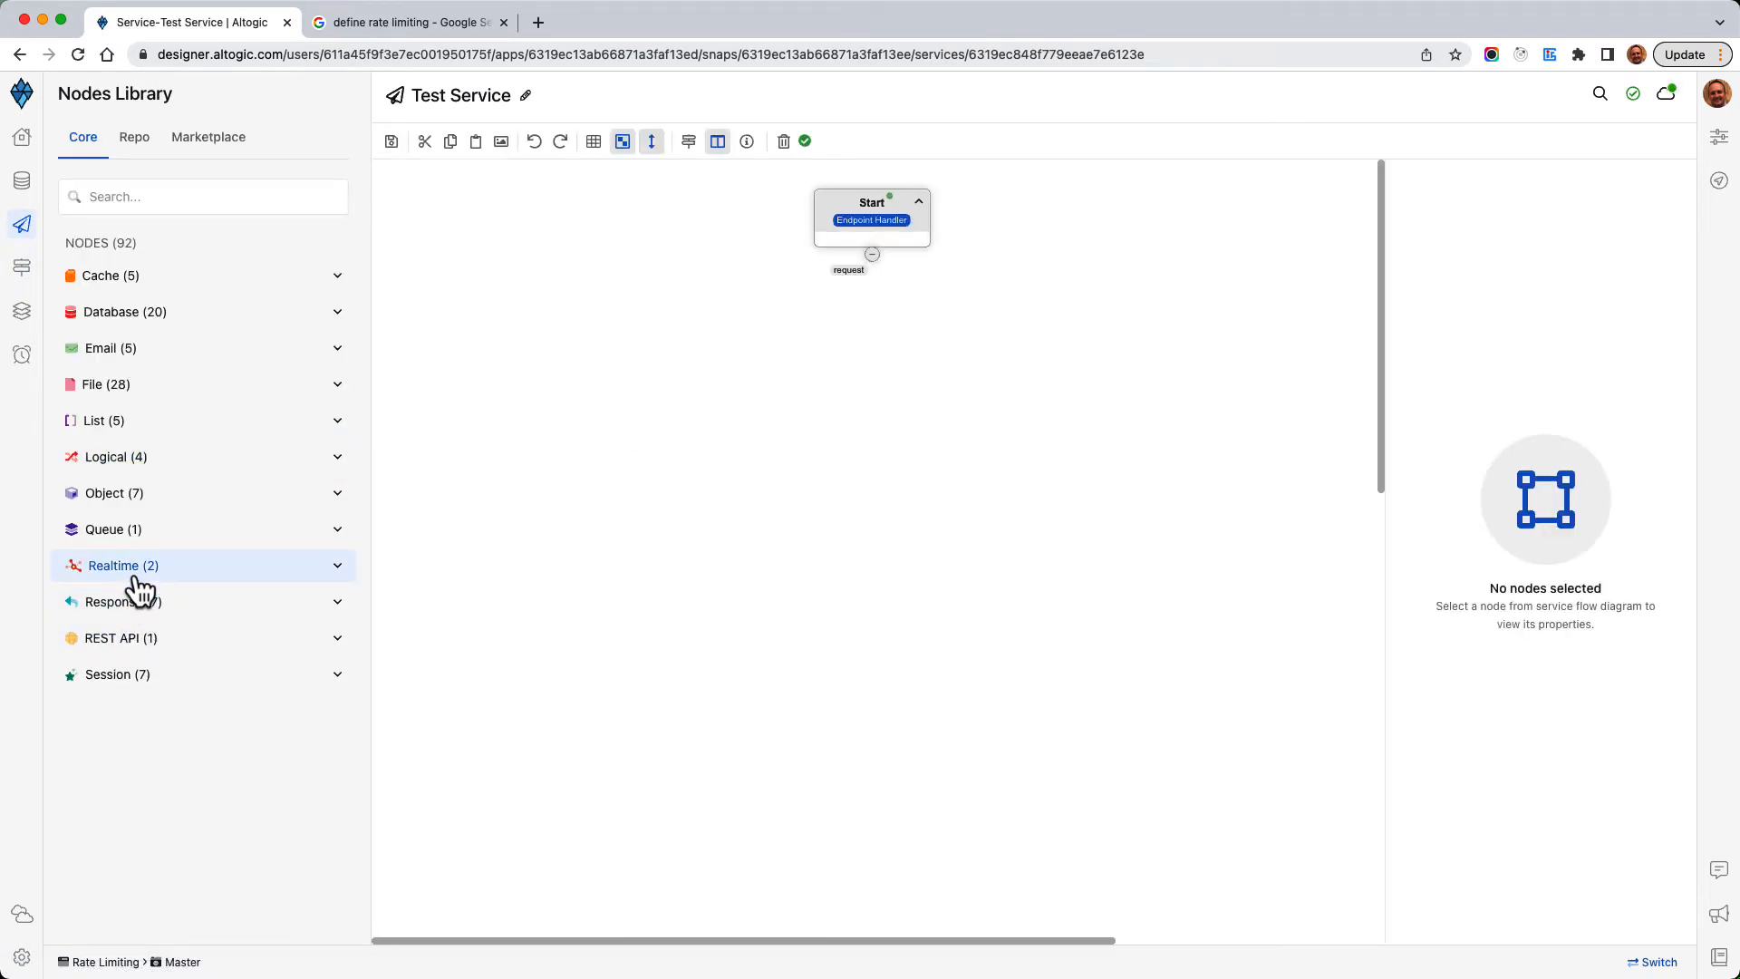
{"action": "left_click", "coordinate": [138, 606]}
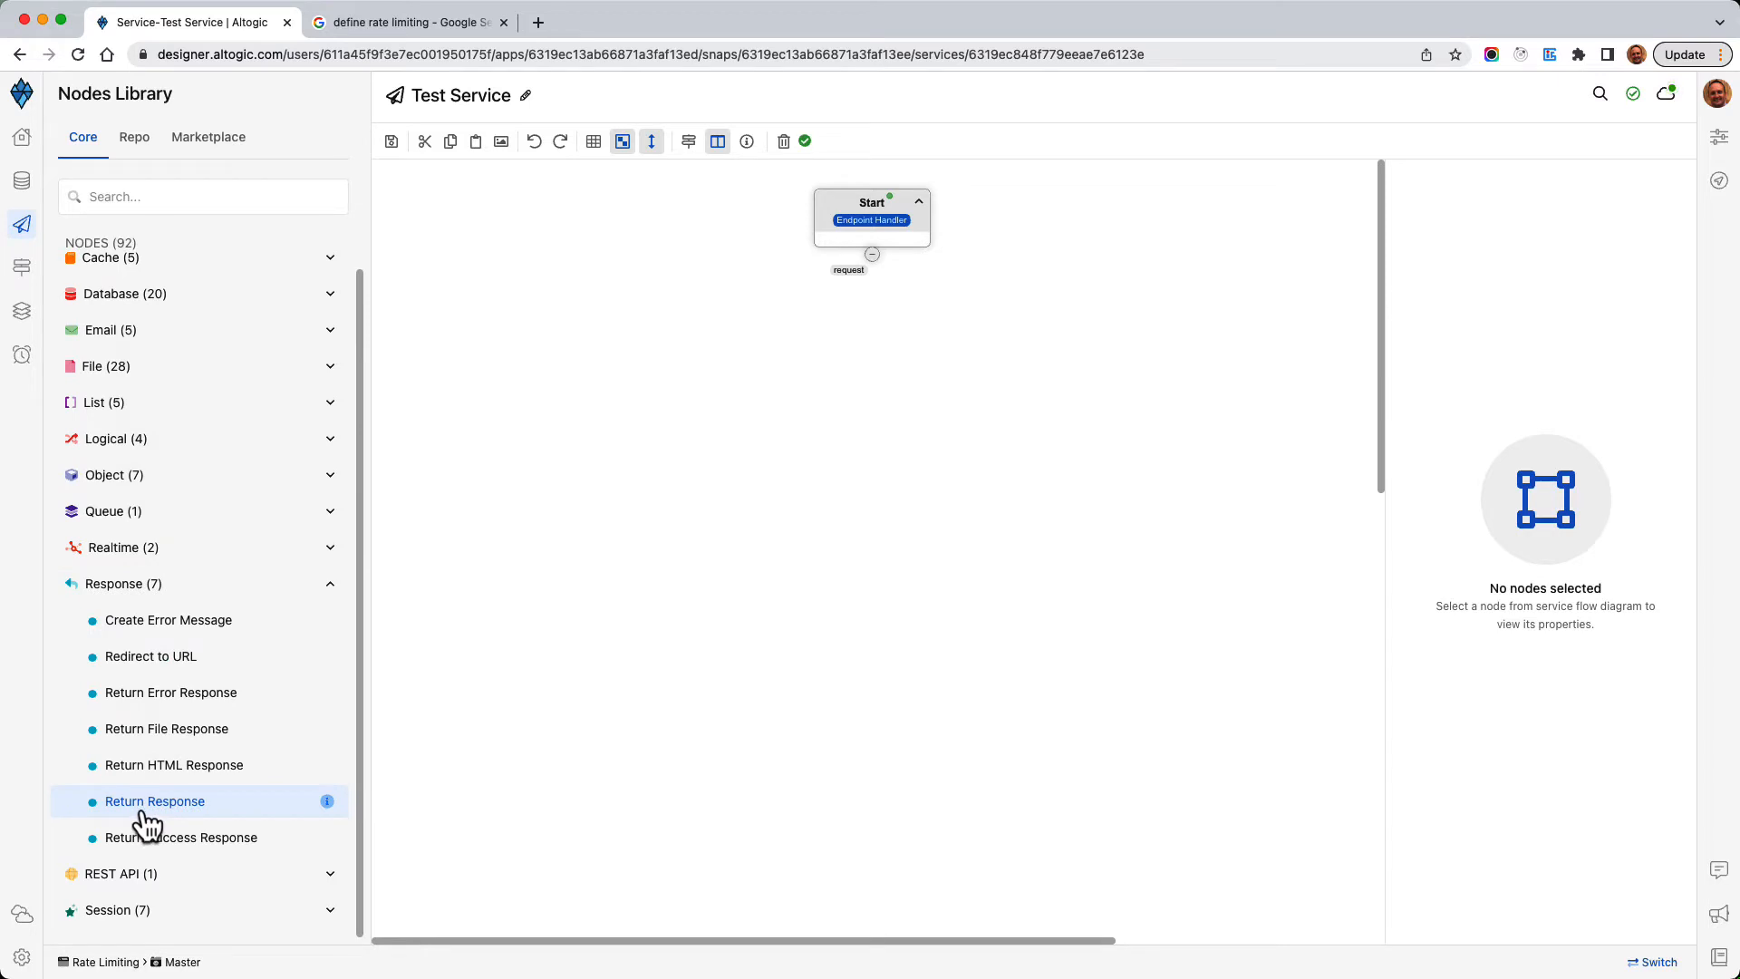
{"action": "mouse_move", "coordinate": [143, 803]}
{"action": "left_mouse_down"}
{"action": "mouse_move", "coordinate": [923, 530]}
{"action": "mouse_move", "coordinate": [933, 435]}
{"action": "mouse_move", "coordinate": [918, 425]}
{"action": "left_mouse_up"}
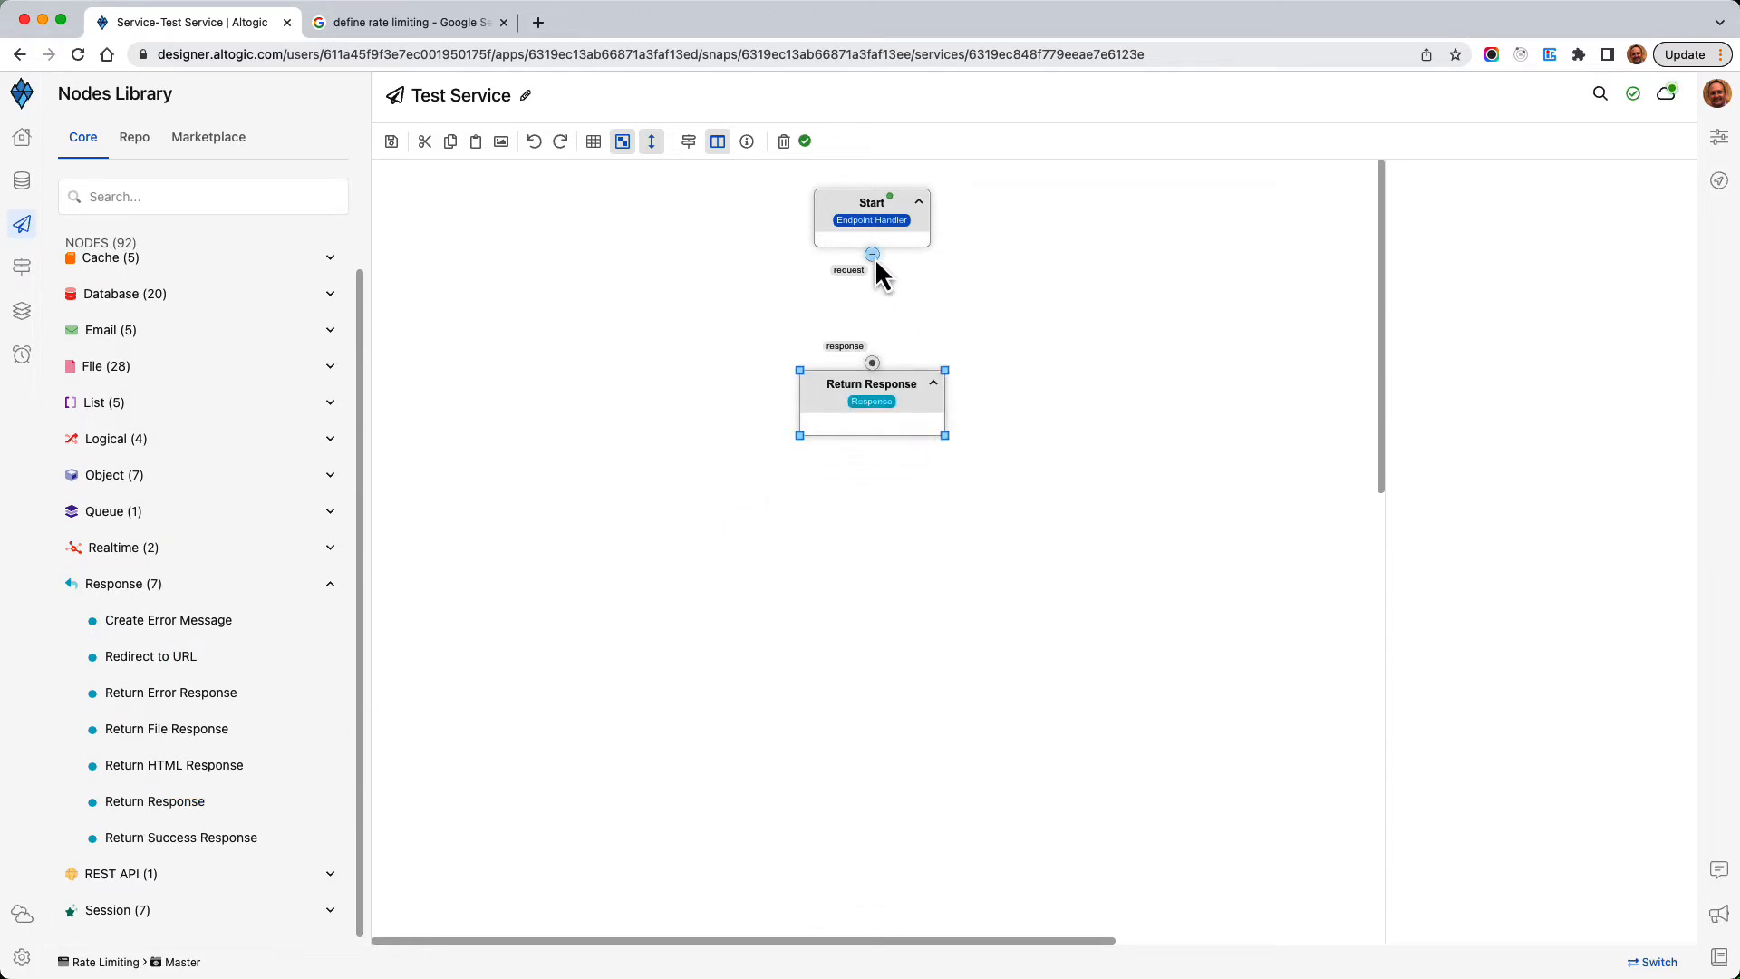
{"action": "left_click_drag", "start_coordinate": [872, 255], "coordinate": [874, 359]}
{"action": "left_click", "coordinate": [878, 408]}
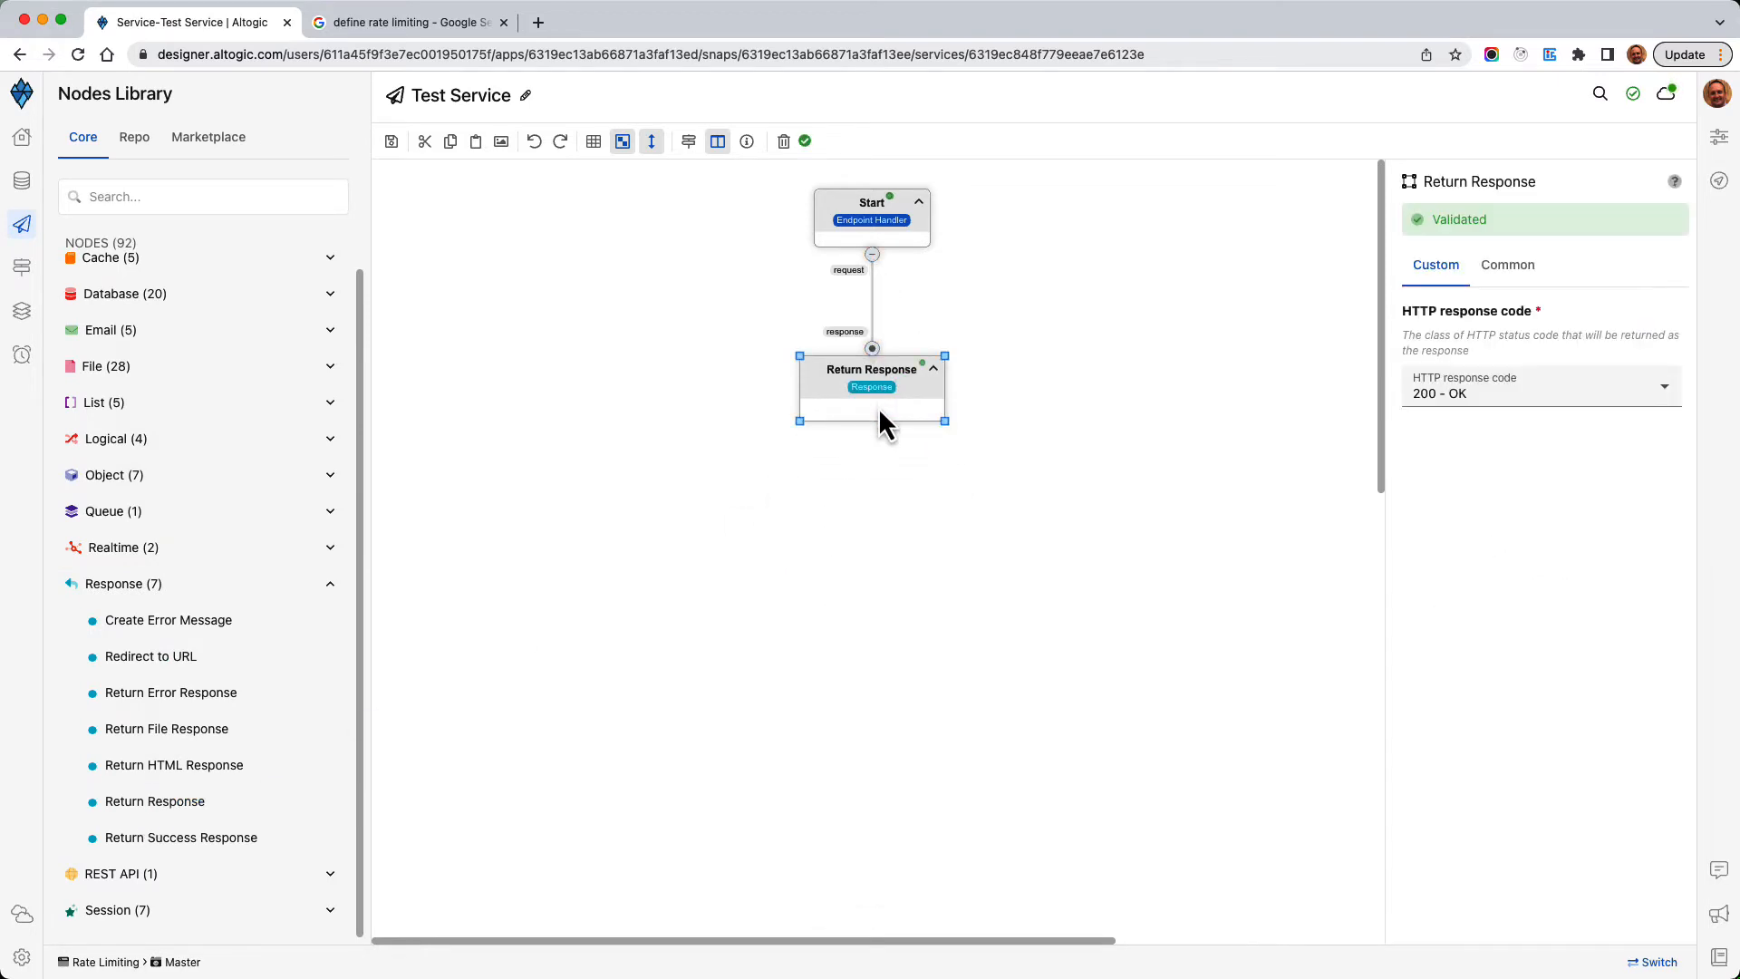
Step: Open Test Endpoint in the Development environment's tester, send a GET request to /test and enlarge the response area
{"action": "left_click", "coordinate": [1672, 103]}
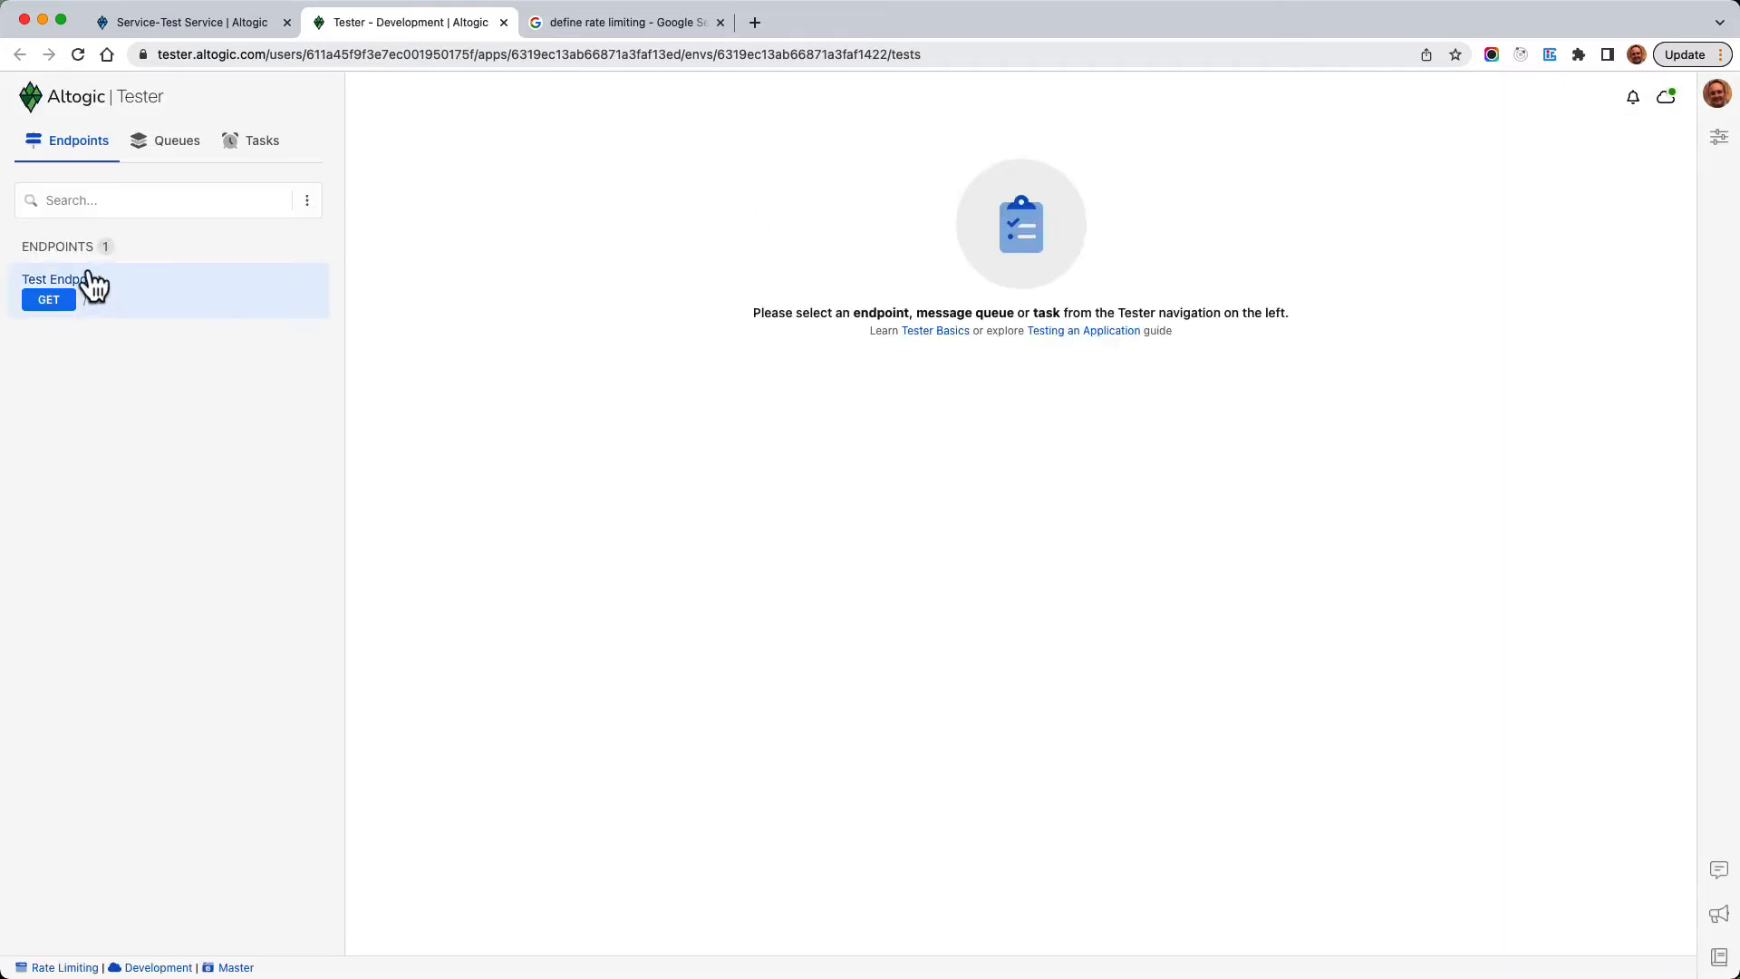
{"action": "left_click", "coordinate": [127, 317]}
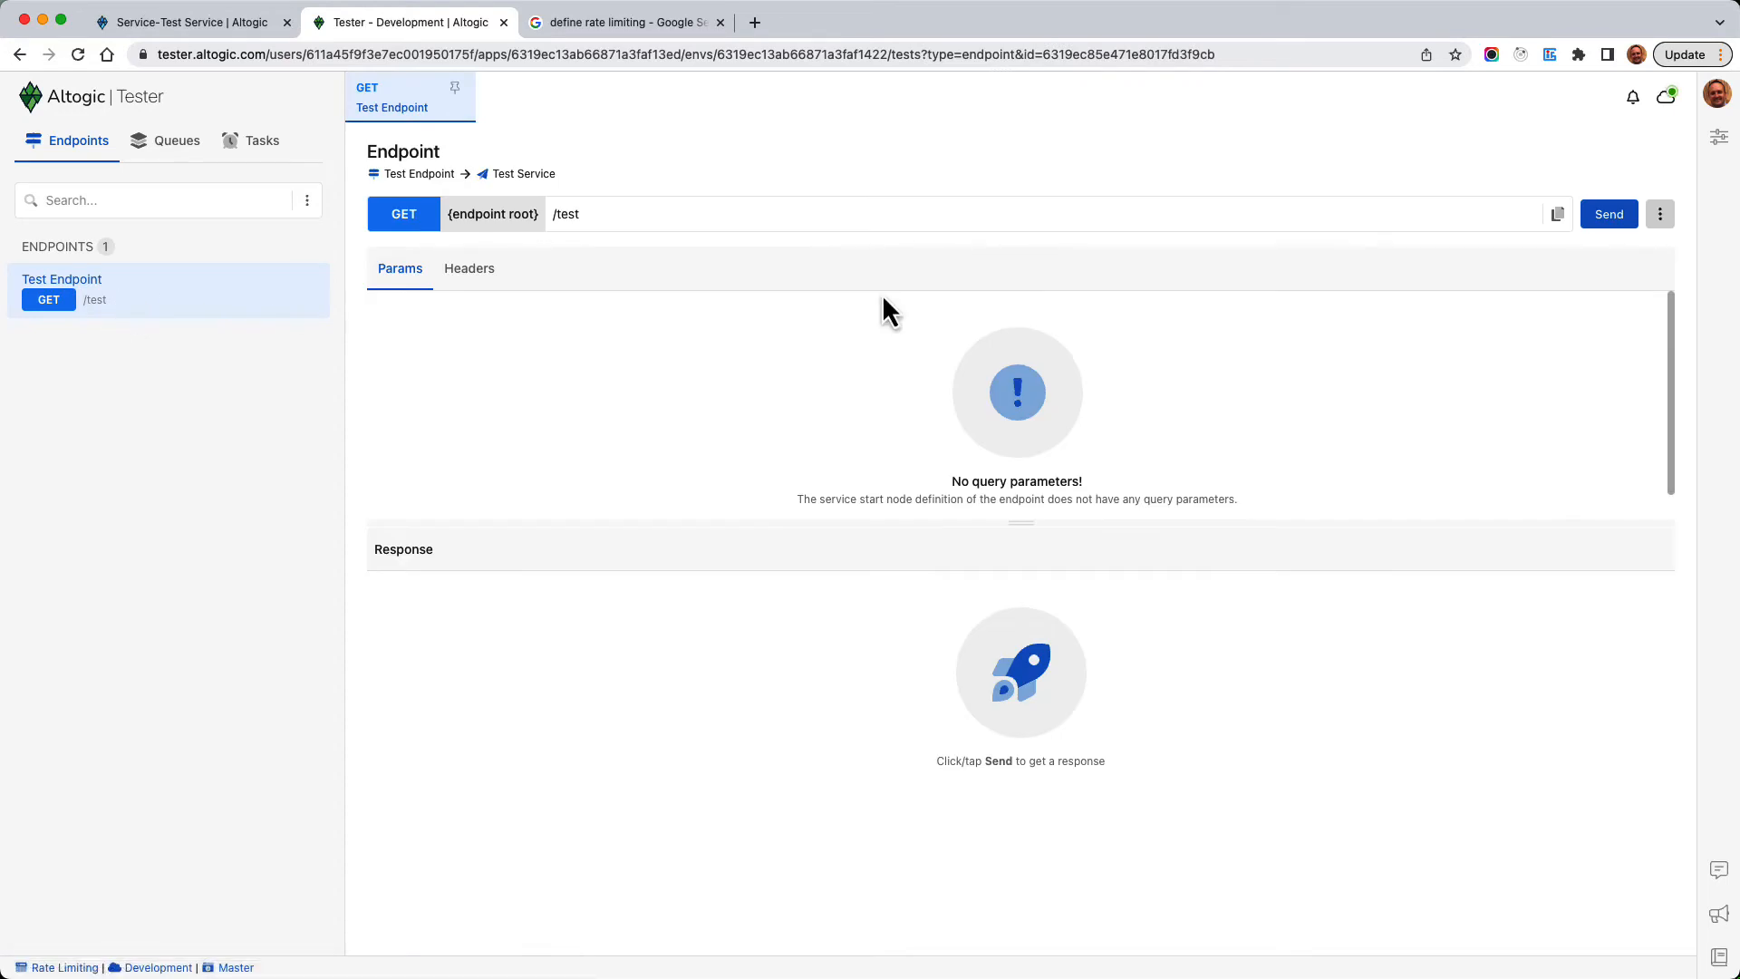
{"action": "left_click", "coordinate": [1610, 216]}
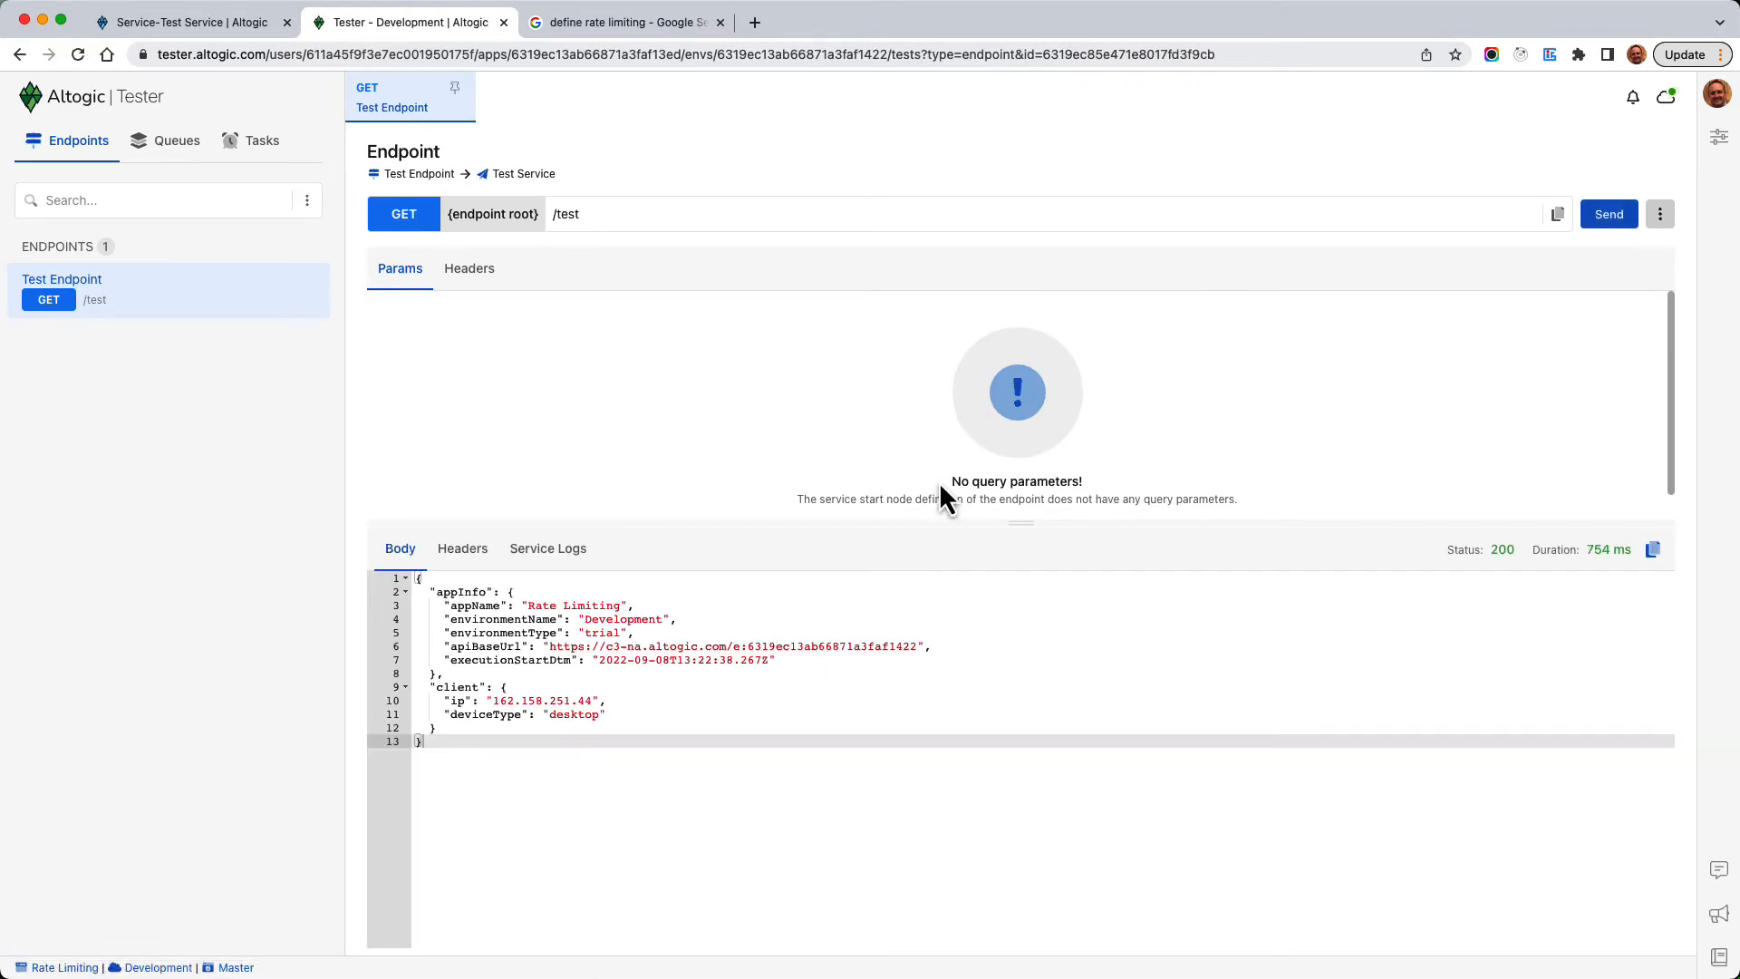
{"action": "left_click_drag", "start_coordinate": [952, 522], "coordinate": [970, 397]}
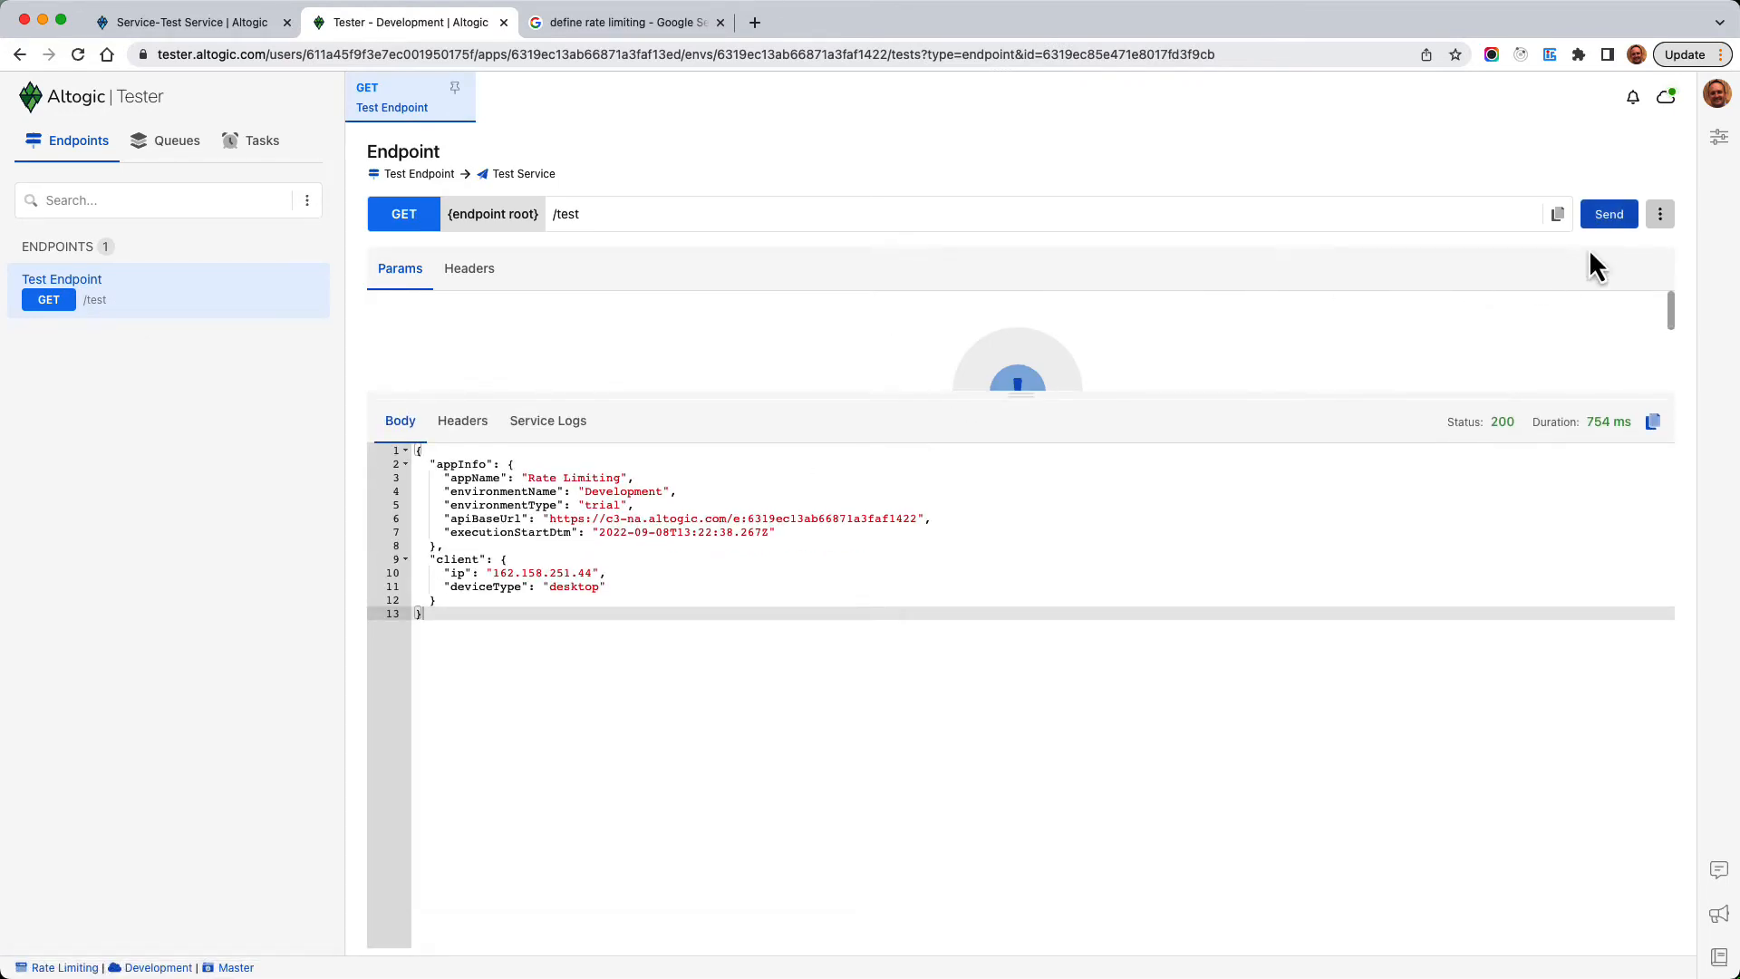
Step: Send the GET /test request repeatedly in quick succession to test the default rate limit
{"action": "left_click", "coordinate": [1617, 220]}
{"action": "left_click", "coordinate": [1613, 222]}
{"action": "left_click", "coordinate": [588, 545]}
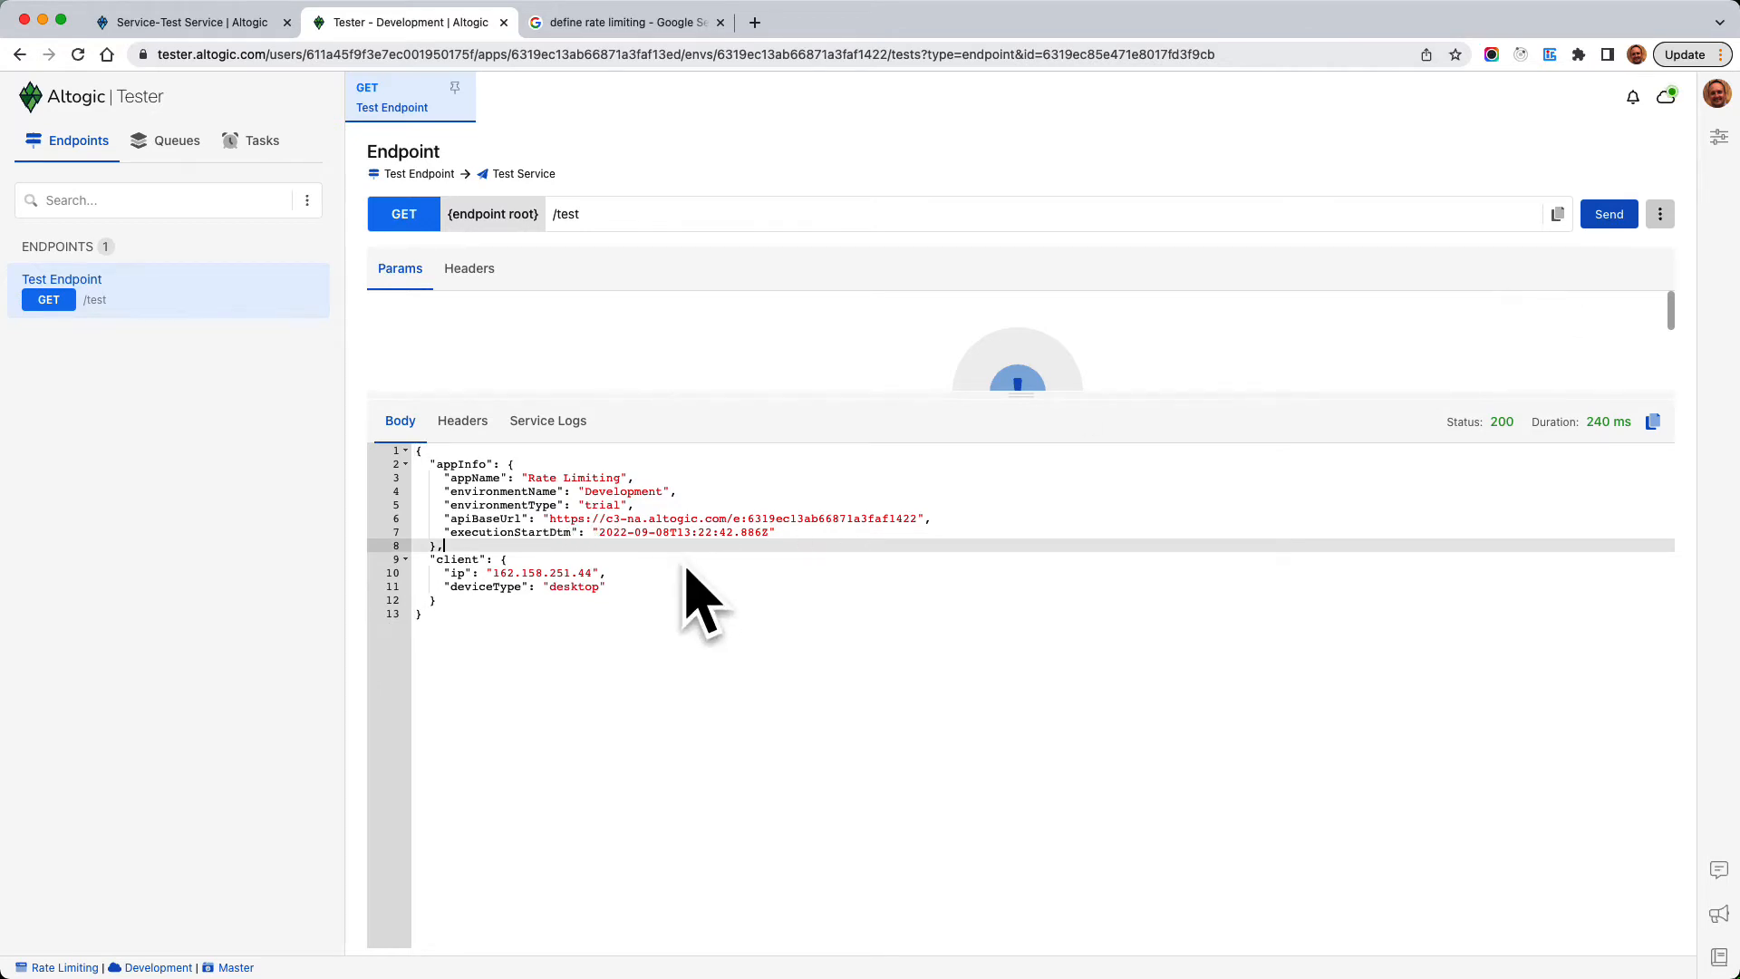
{"action": "left_click", "coordinate": [471, 616]}
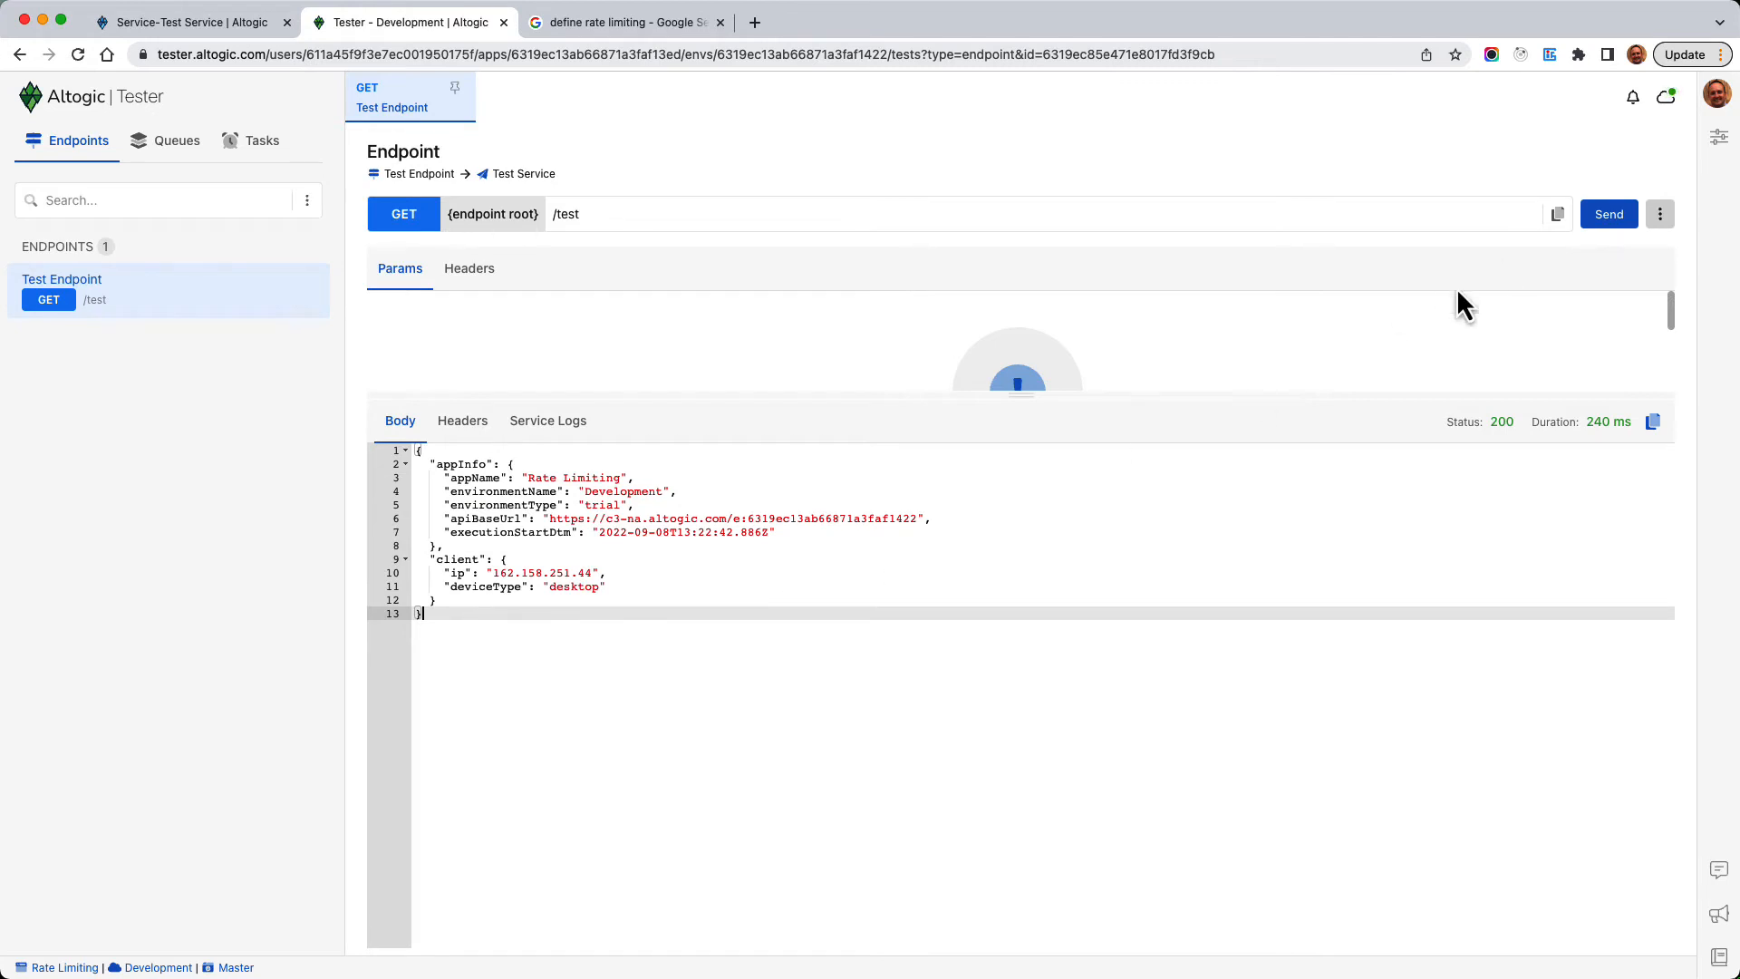
{"action": "left_click", "coordinate": [1613, 220]}
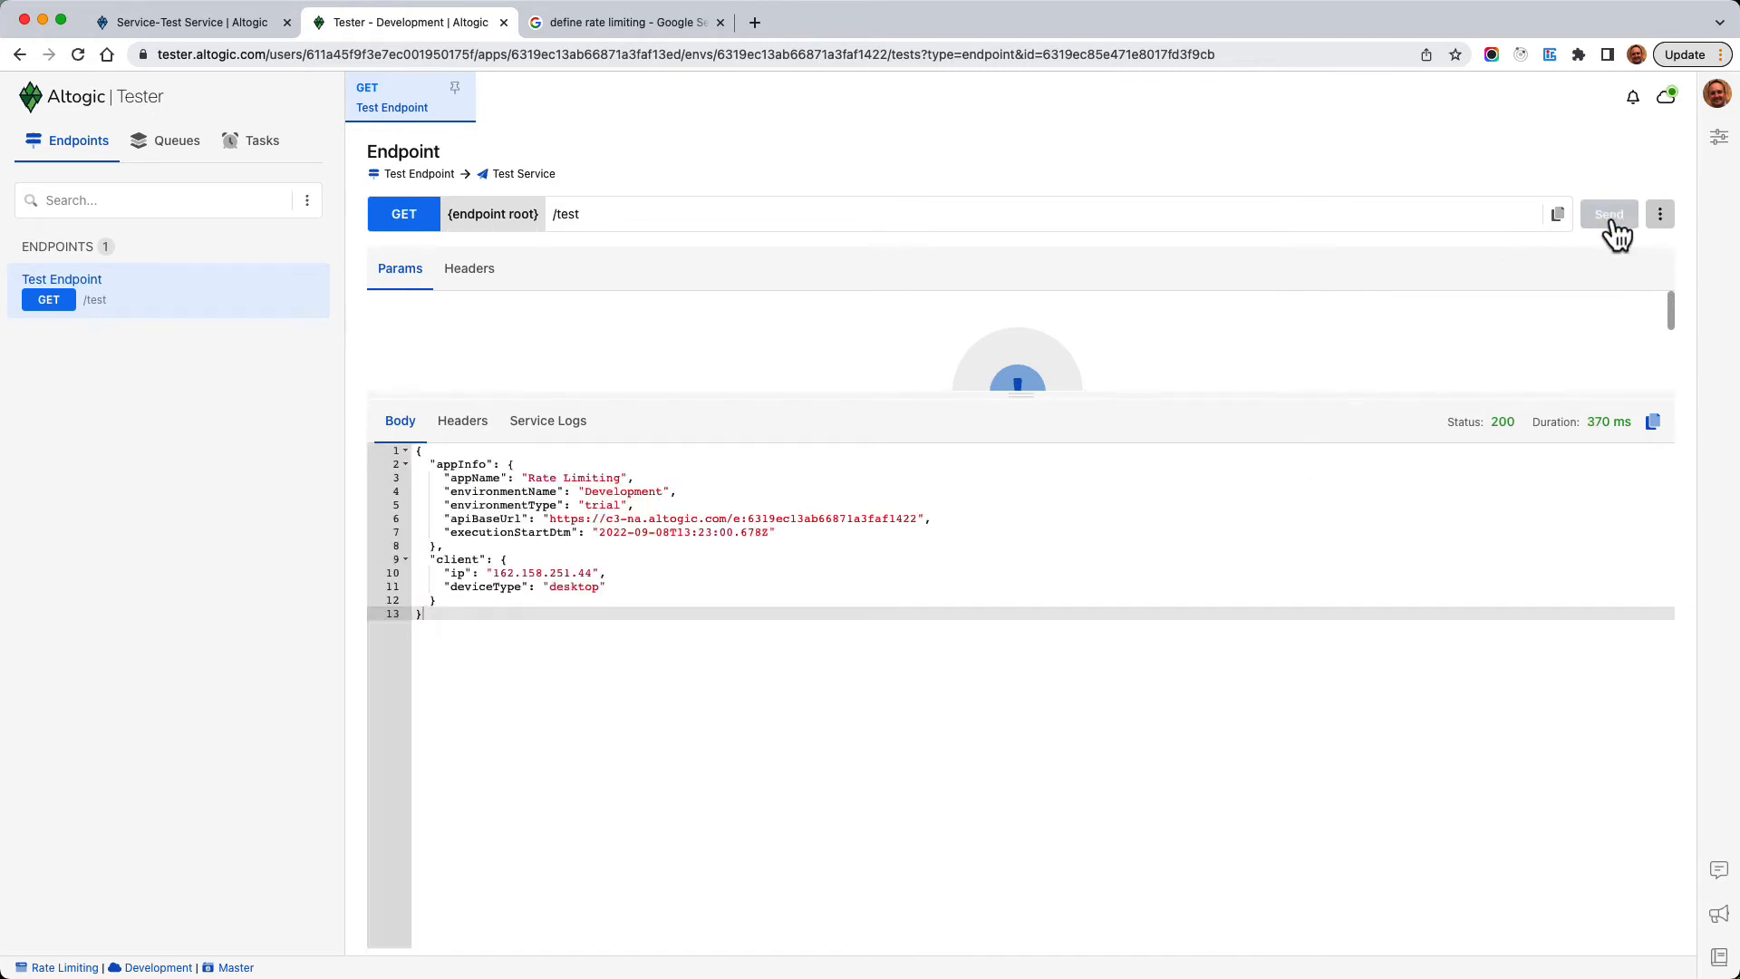
{"action": "left_click", "coordinate": [1612, 219]}
{"action": "left_click", "coordinate": [1613, 220]}
{"action": "left_click", "coordinate": [1612, 219]}
{"action": "left_click", "coordinate": [1612, 219]}
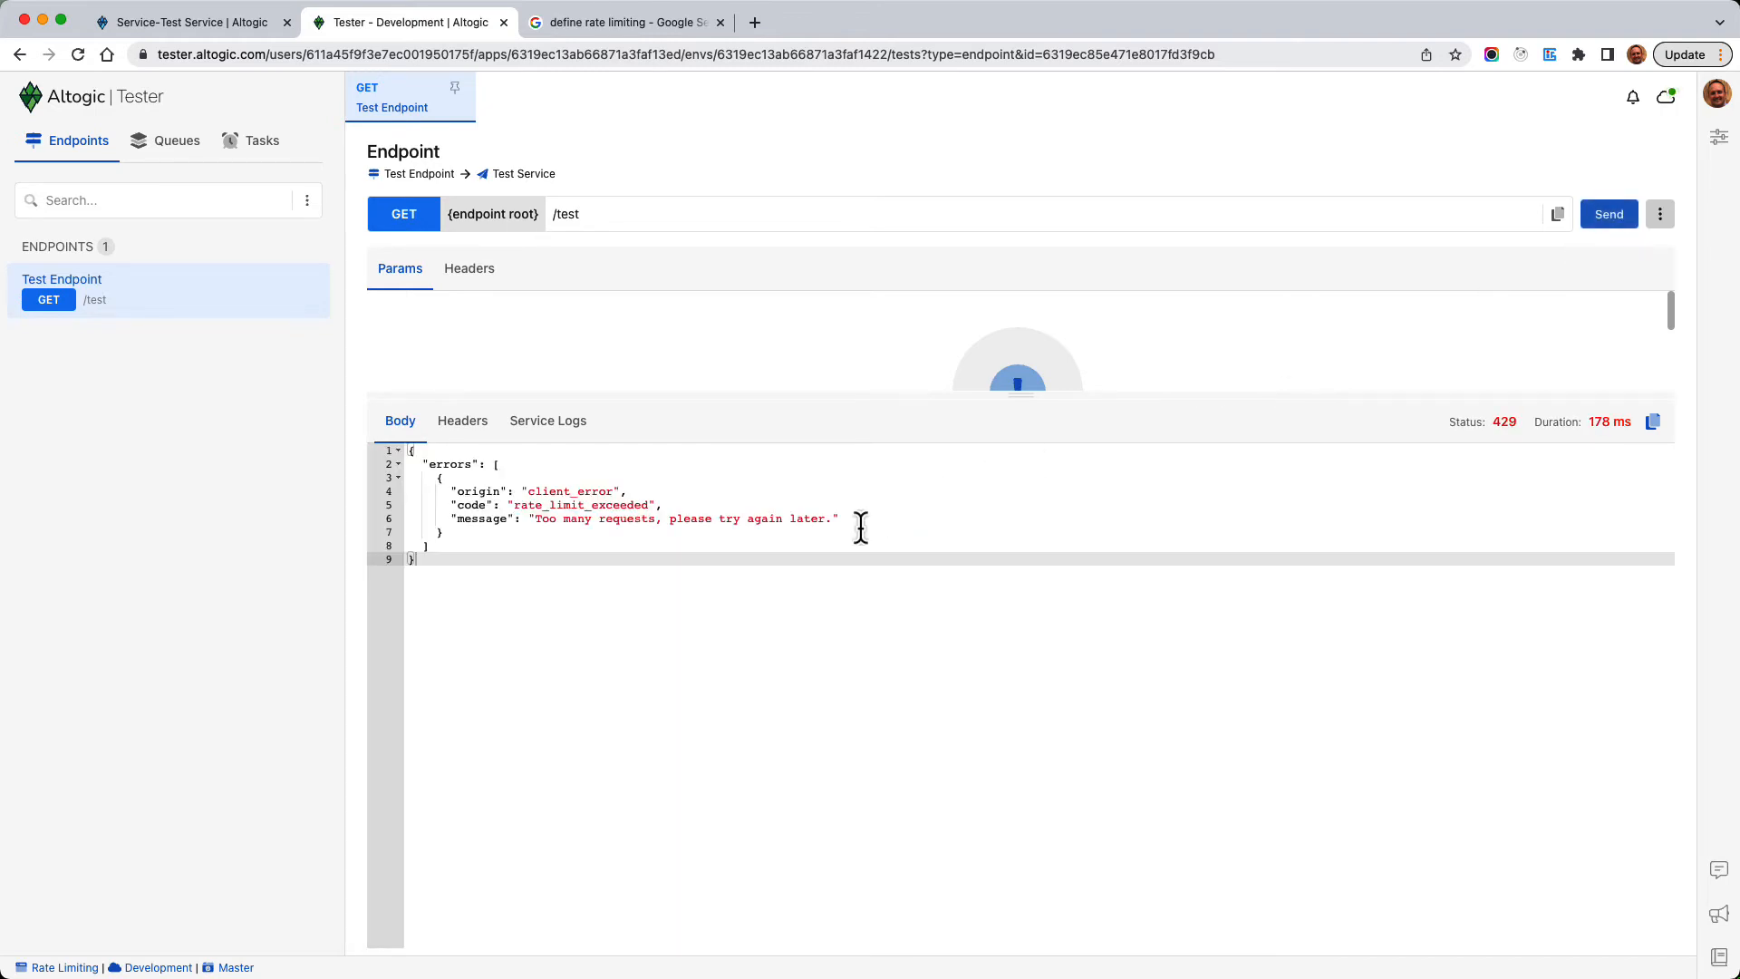
Step: Examine the rate-limit error message in the response and review the default rate limits in the app's App info settings
{"action": "left_click", "coordinate": [643, 531]}
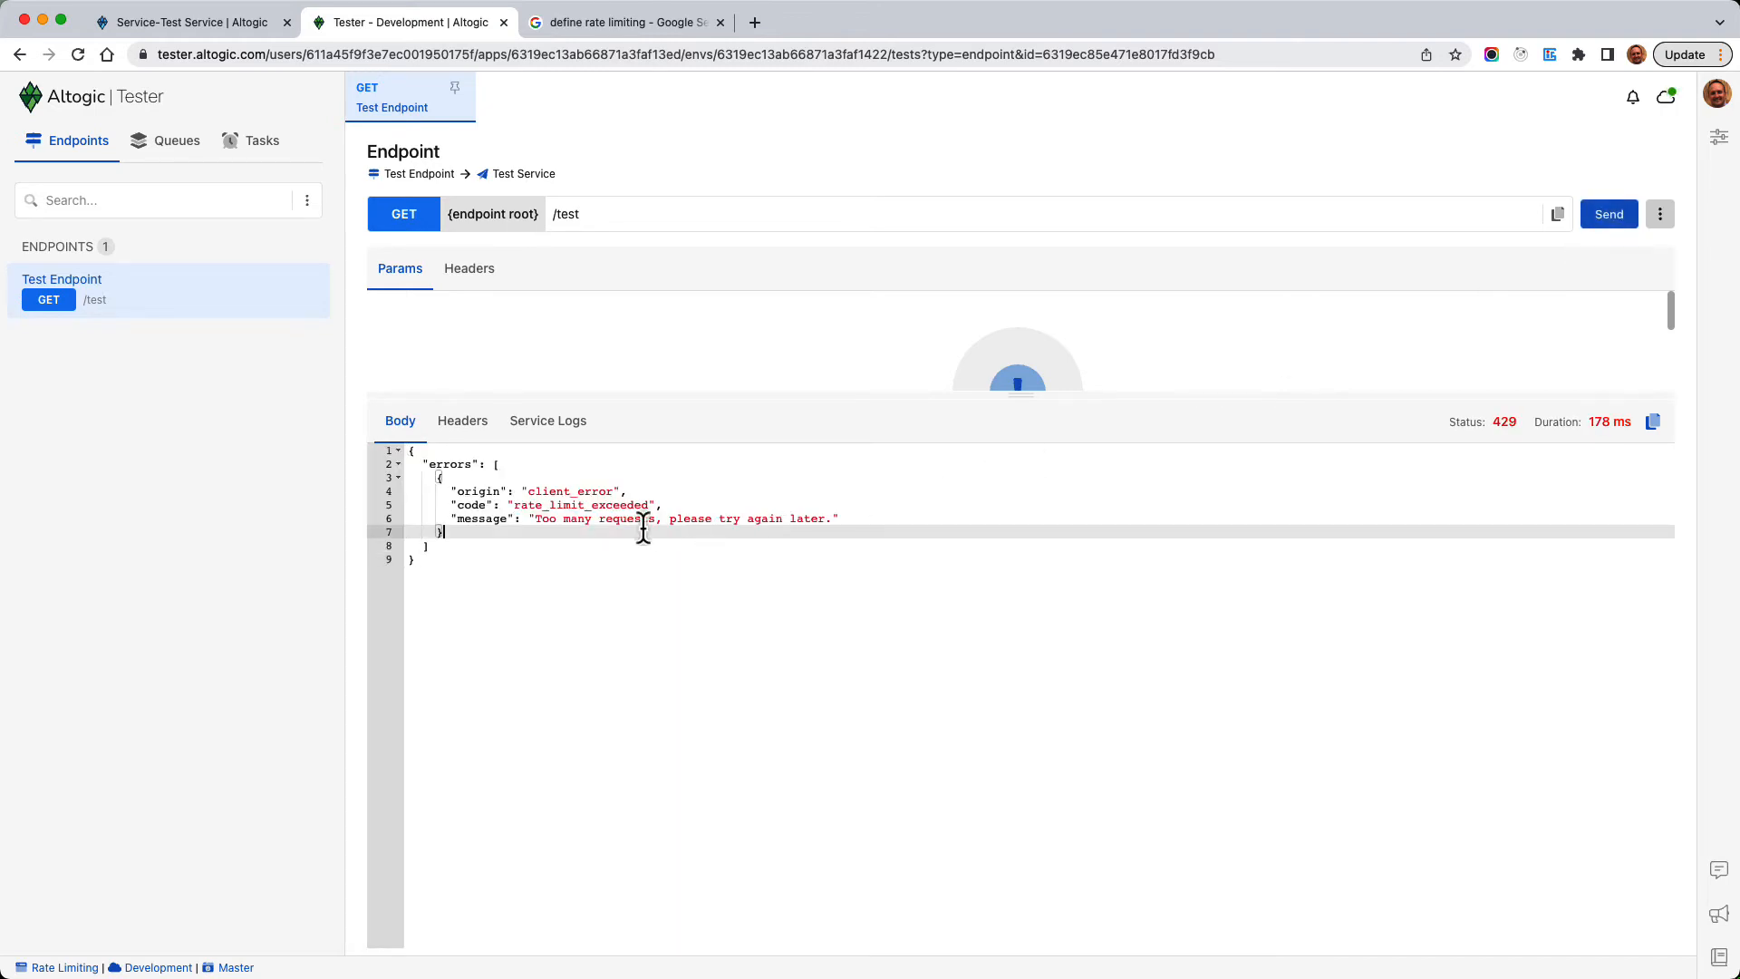
{"action": "triple_click", "coordinate": [740, 521]}
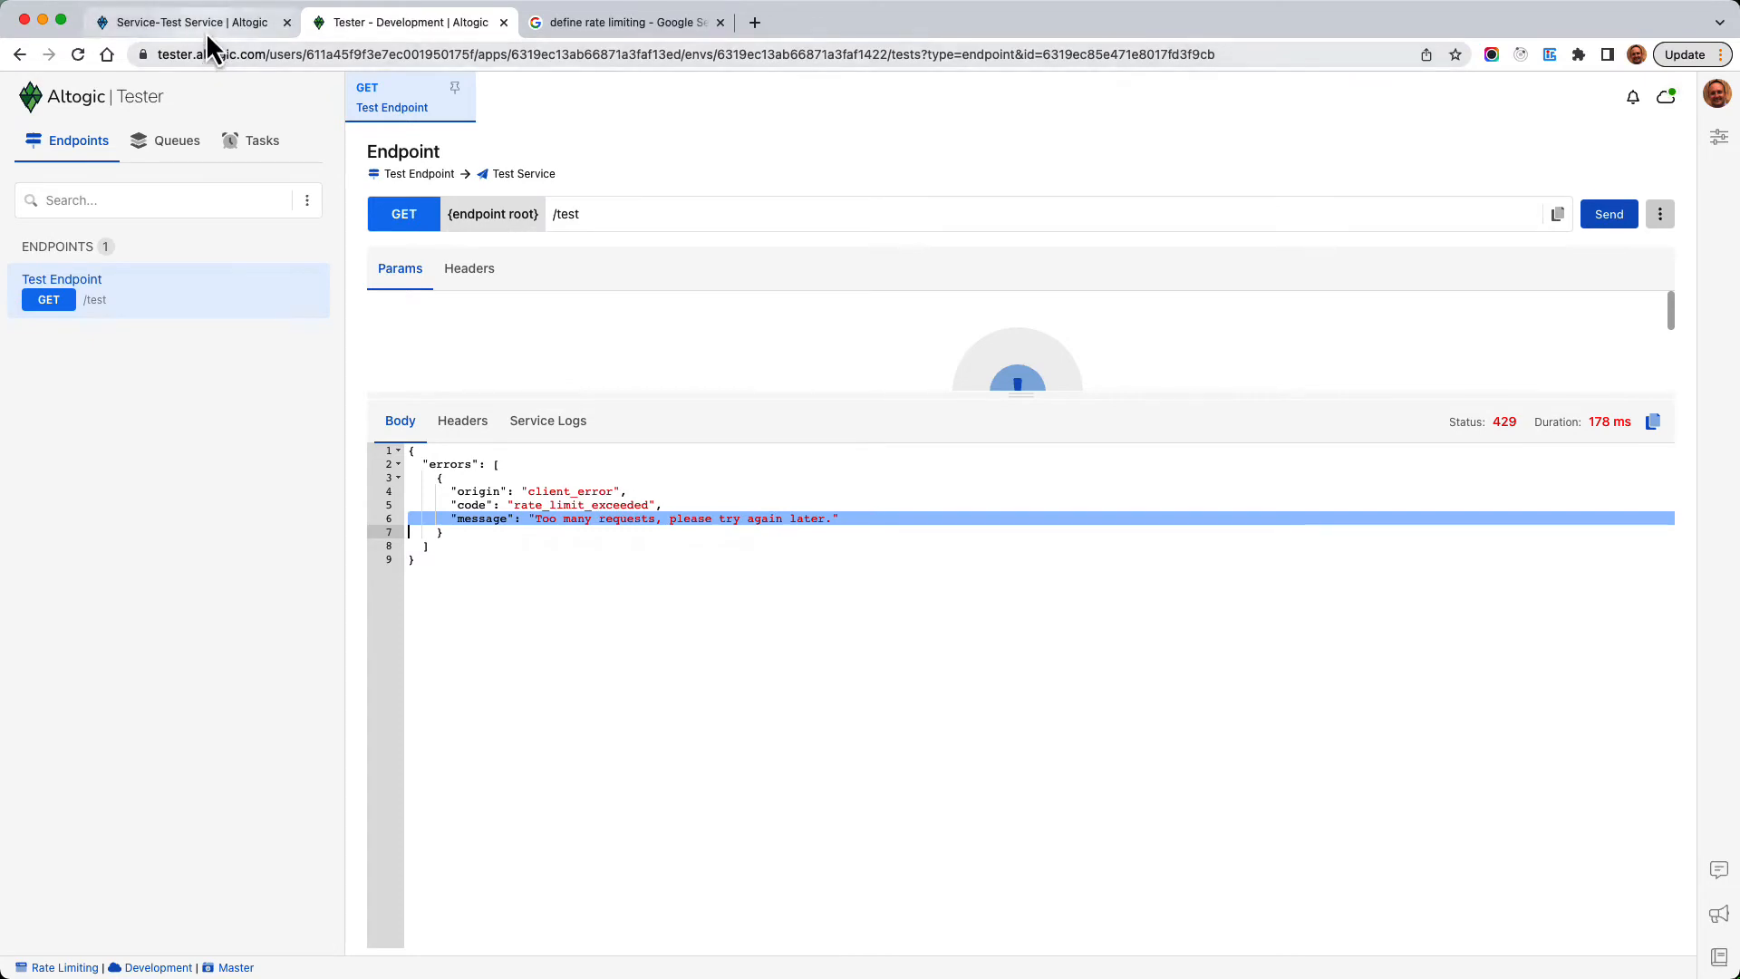
{"action": "left_click", "coordinate": [204, 31]}
{"action": "left_click", "coordinate": [21, 957]}
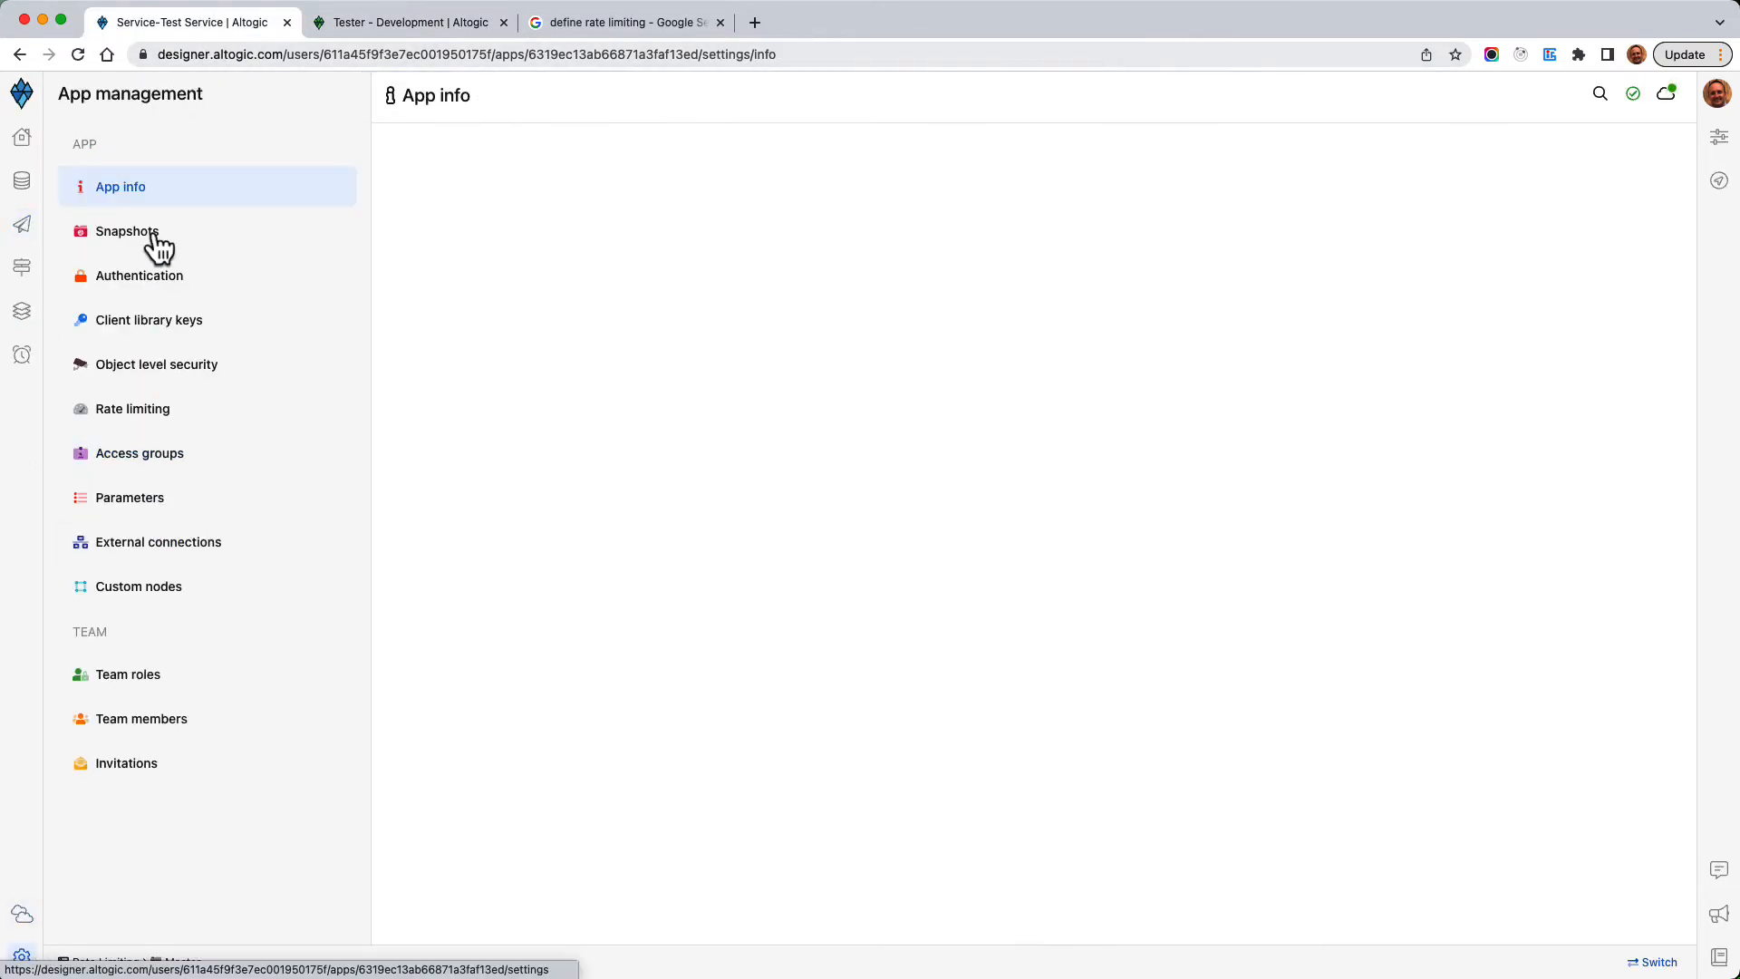
{"action": "scroll", "coordinate": [575, 633], "scroll_direction": "down", "scroll_amount": 10}
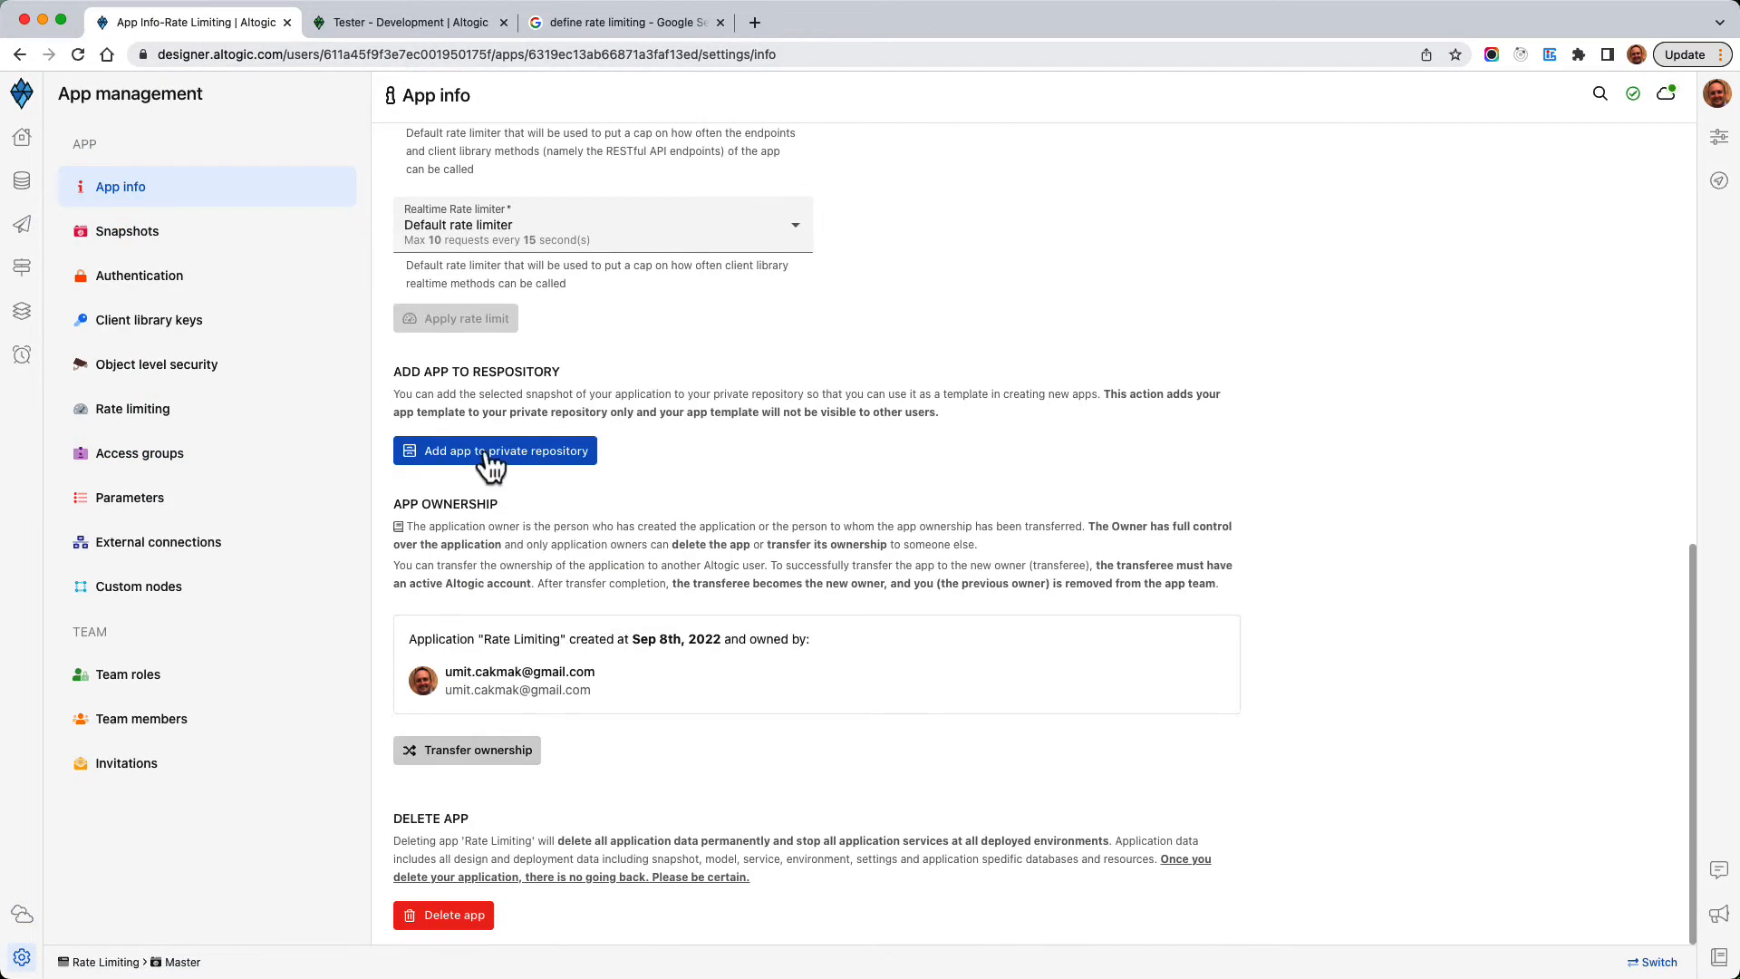
{"action": "scroll", "coordinate": [521, 318], "scroll_direction": "up", "scroll_amount": 3}
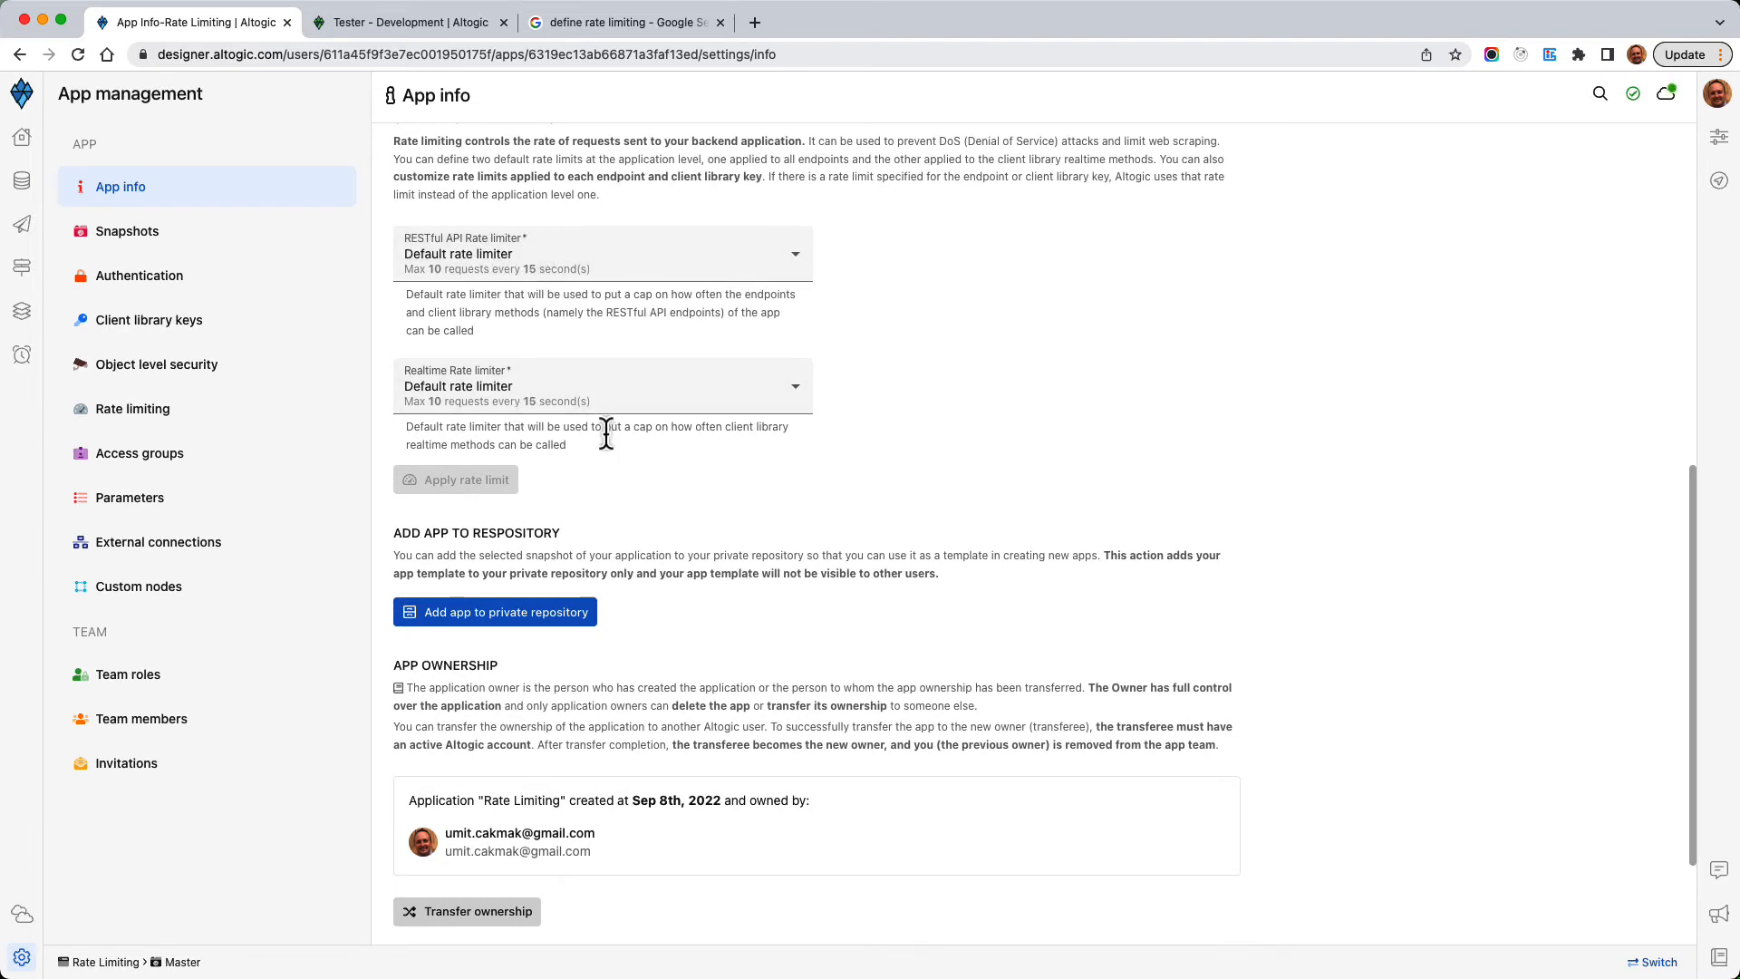
{"action": "scroll", "coordinate": [598, 430], "scroll_direction": "up", "scroll_amount": 2}
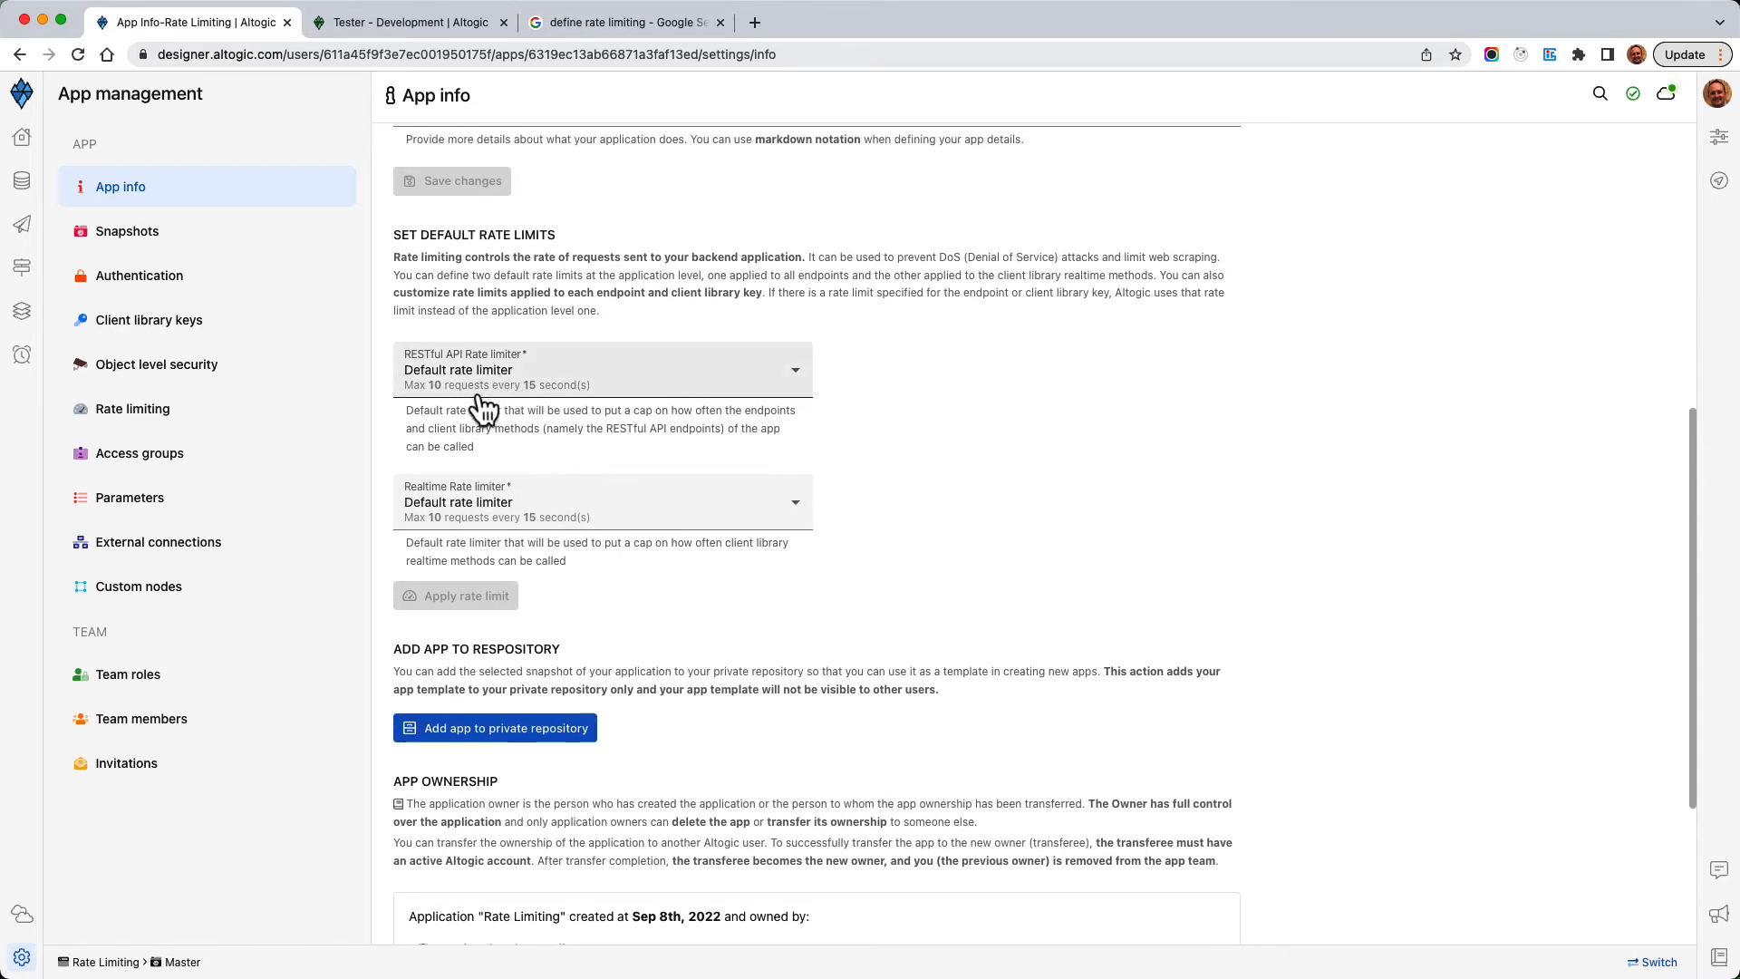
{"action": "scroll", "coordinate": [548, 498], "scroll_direction": "up", "scroll_amount": 1}
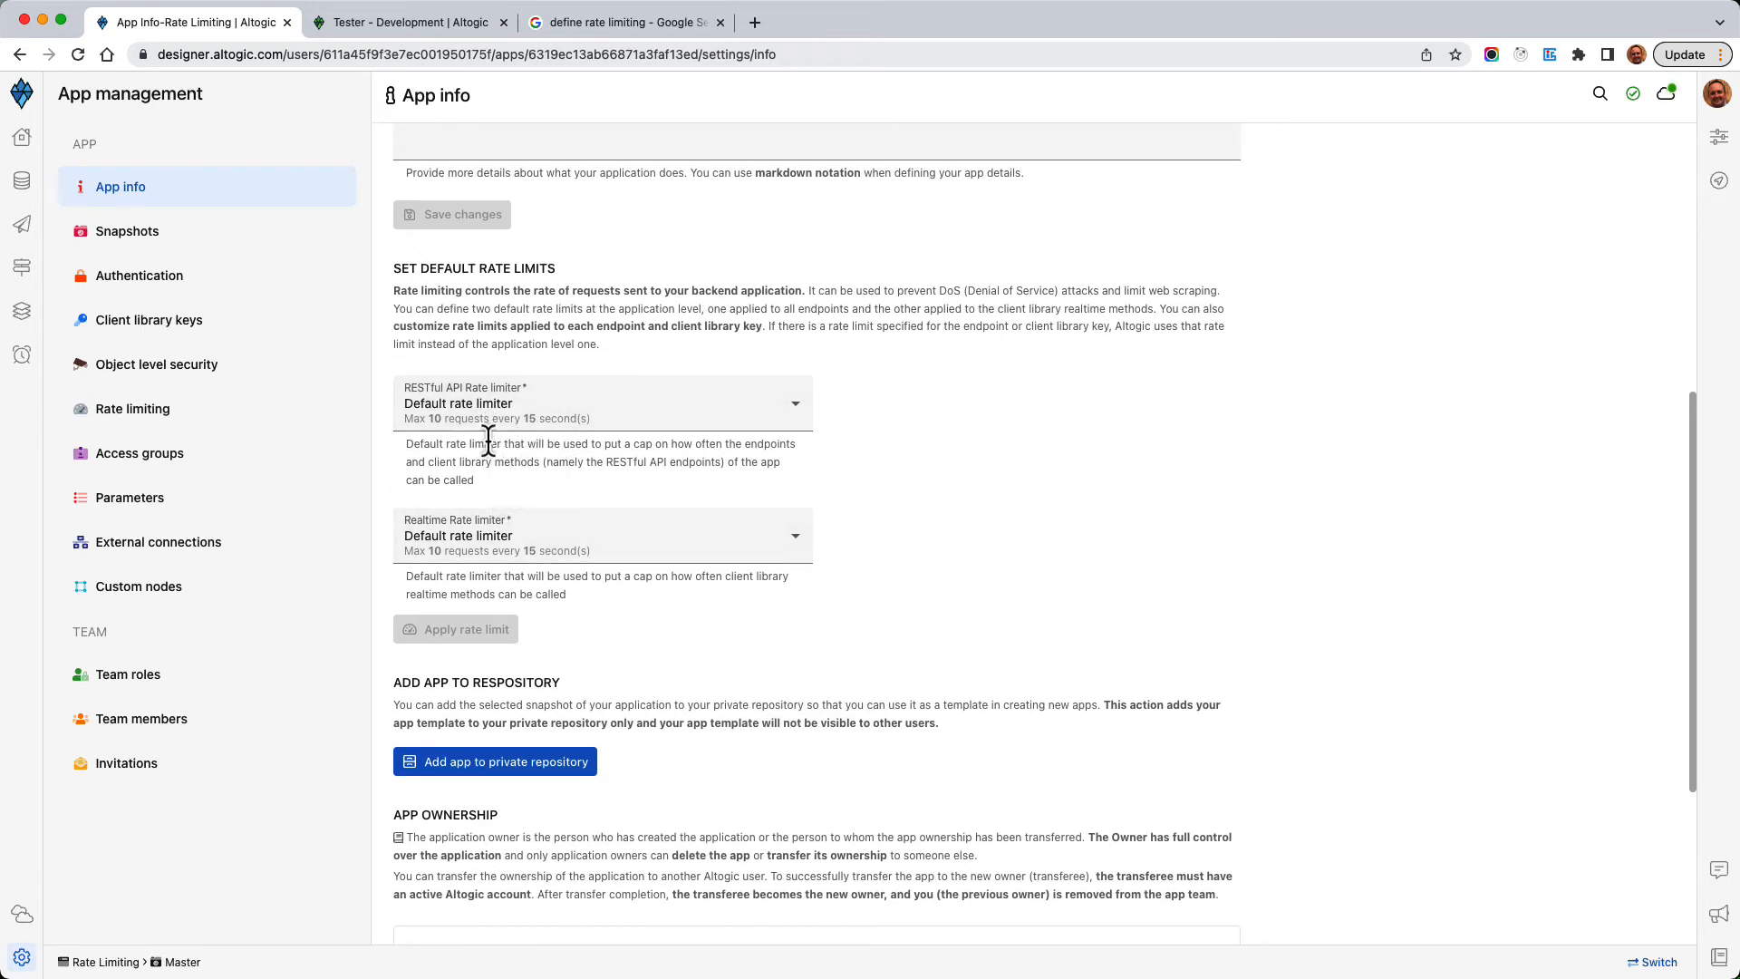
{"action": "scroll", "coordinate": [498, 480], "scroll_direction": "up", "scroll_amount": 3}
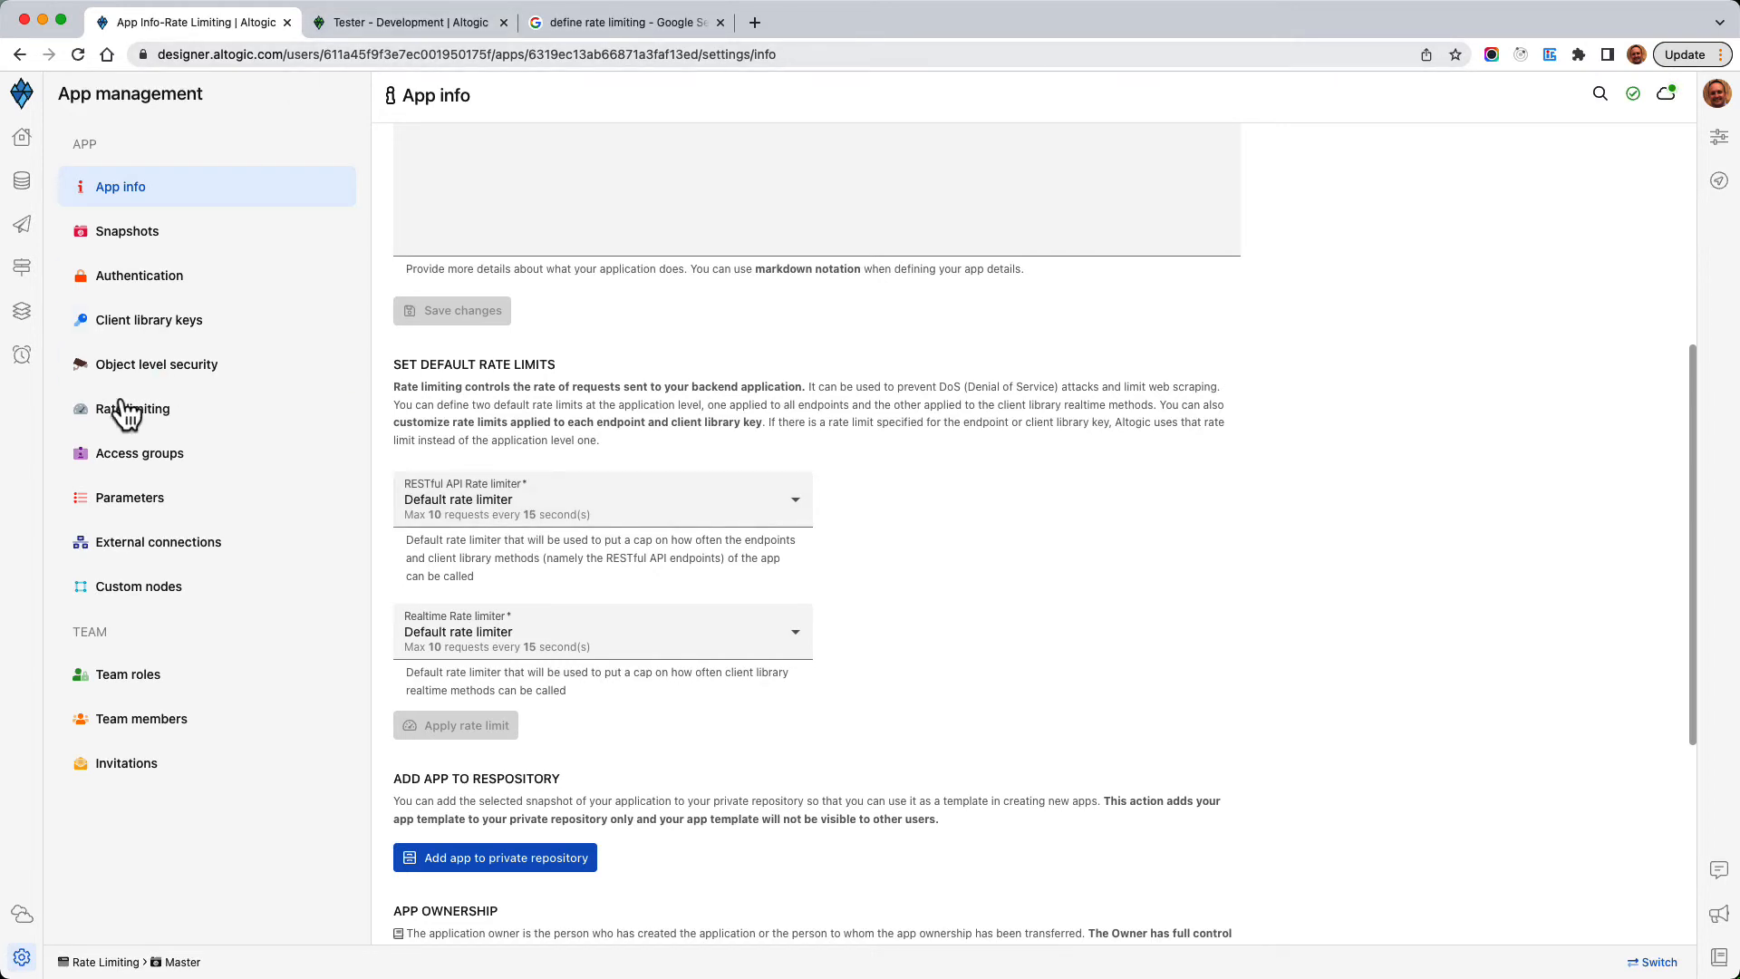
Step: Check the endpoints list, return to the App info settings and inspect the default RESTful API rate limiter options
{"action": "left_click", "coordinate": [26, 270]}
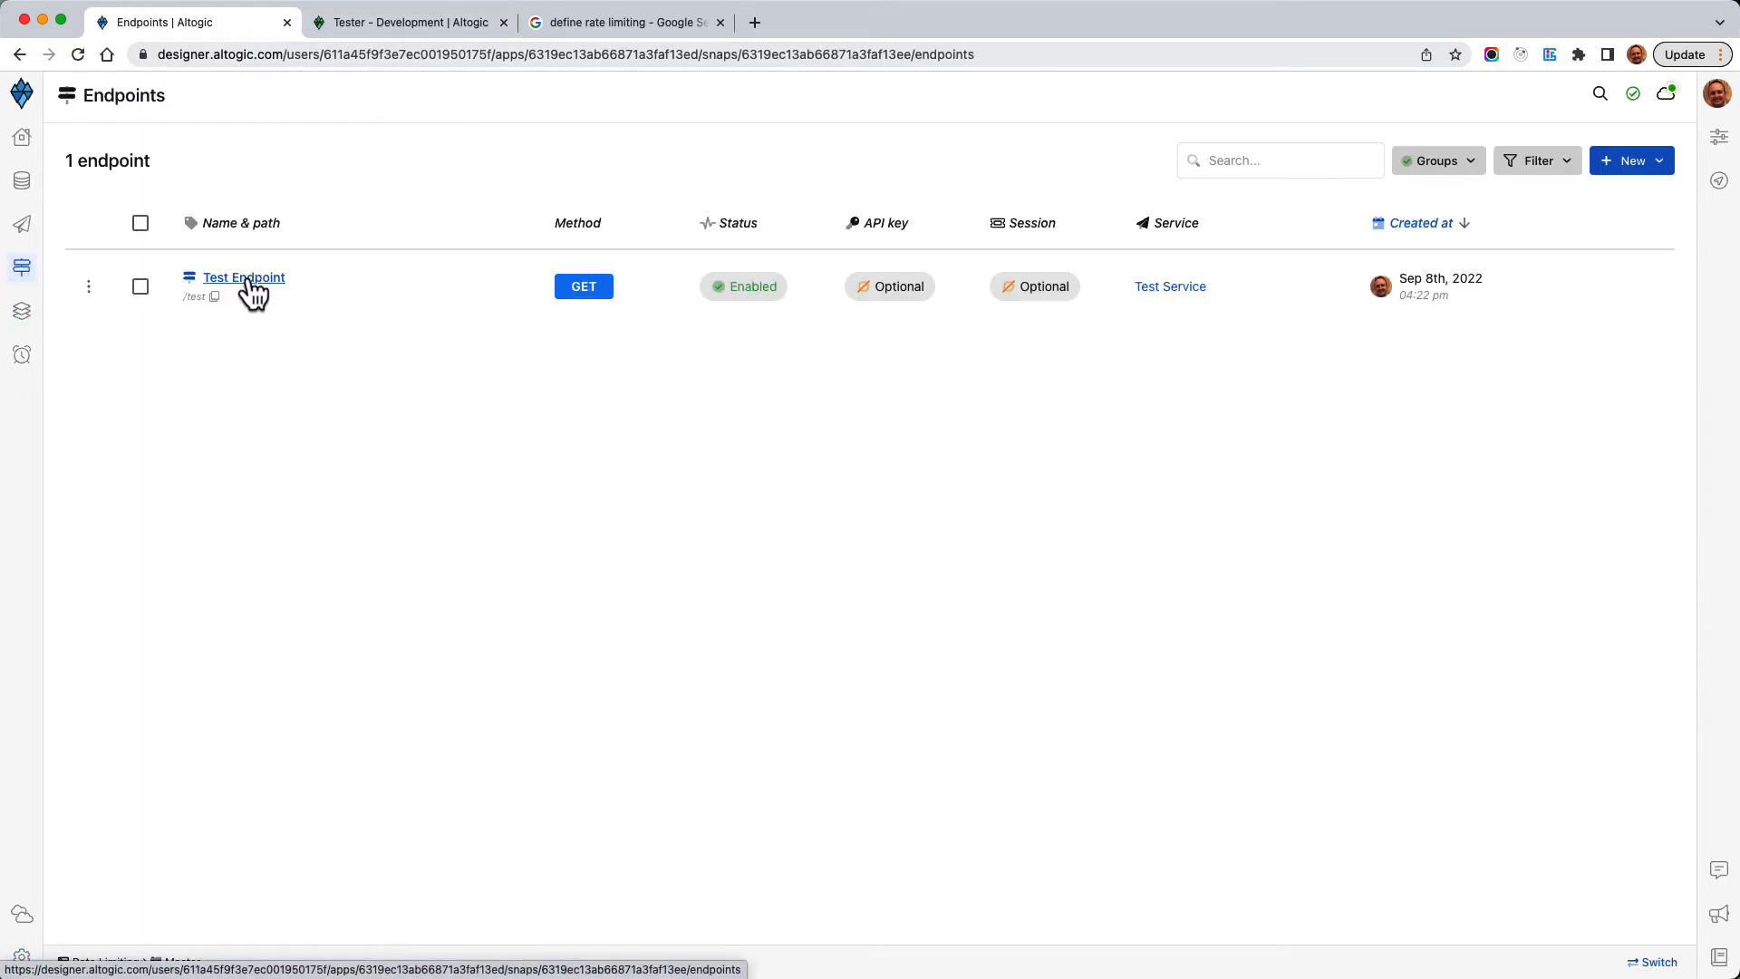
{"action": "left_click", "coordinate": [23, 959]}
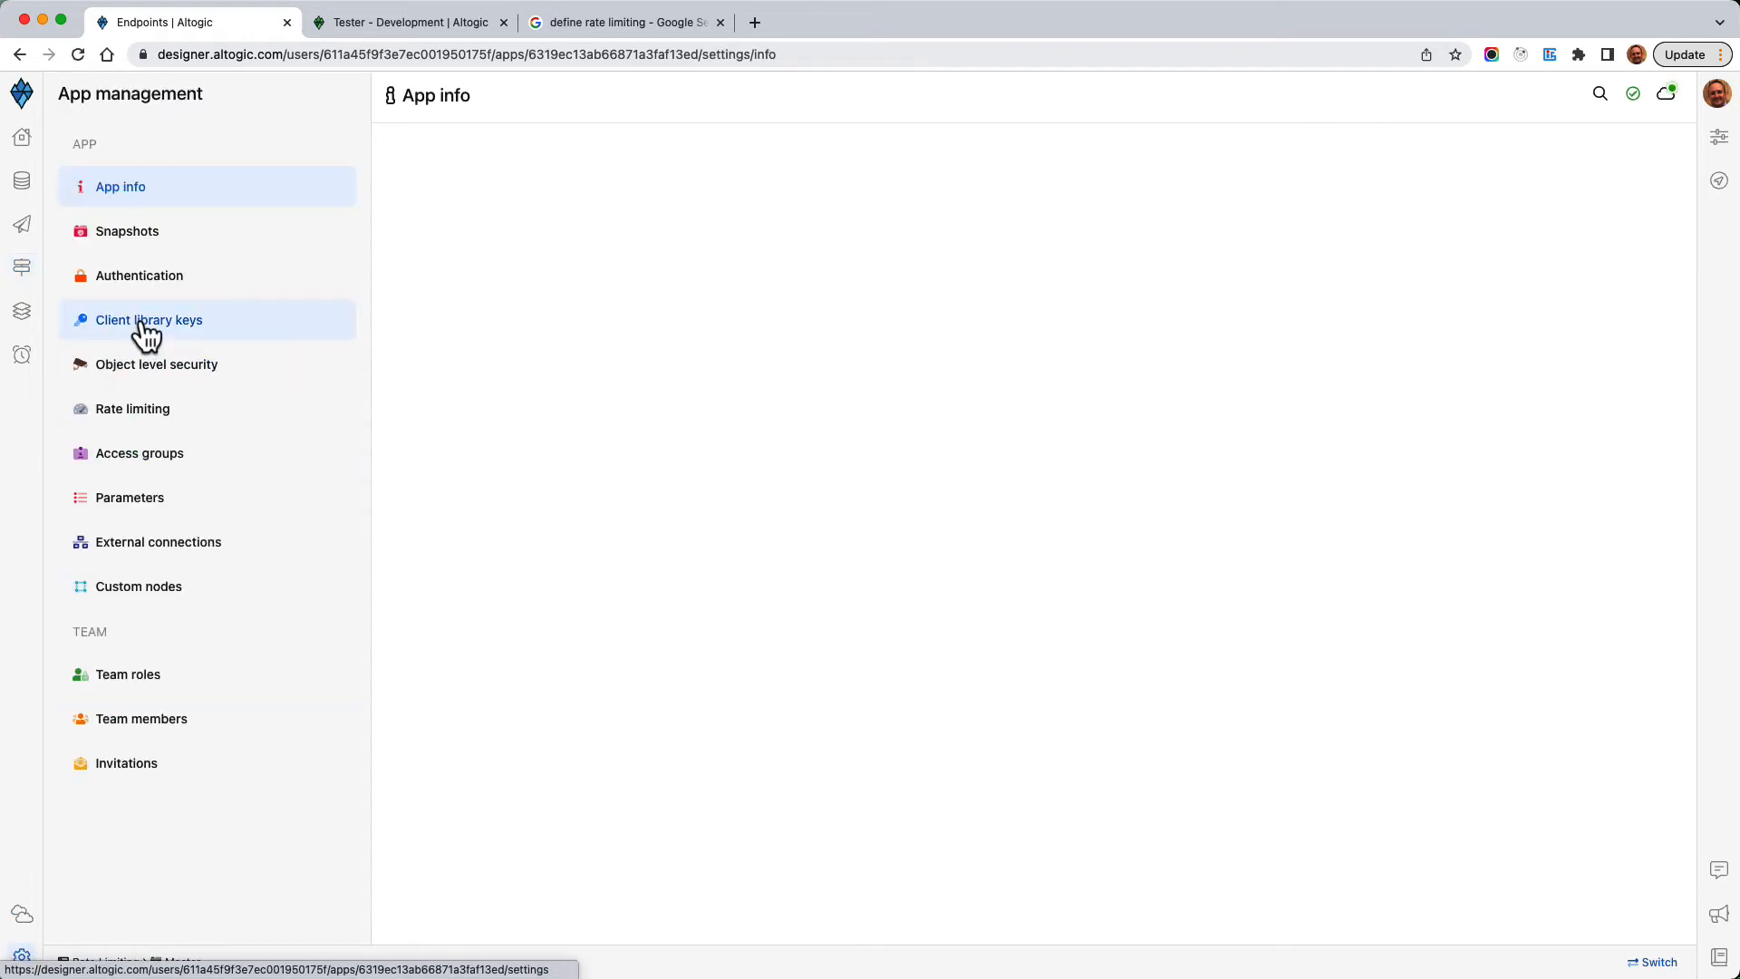
{"action": "scroll", "coordinate": [492, 734], "scroll_direction": "down", "scroll_amount": 5}
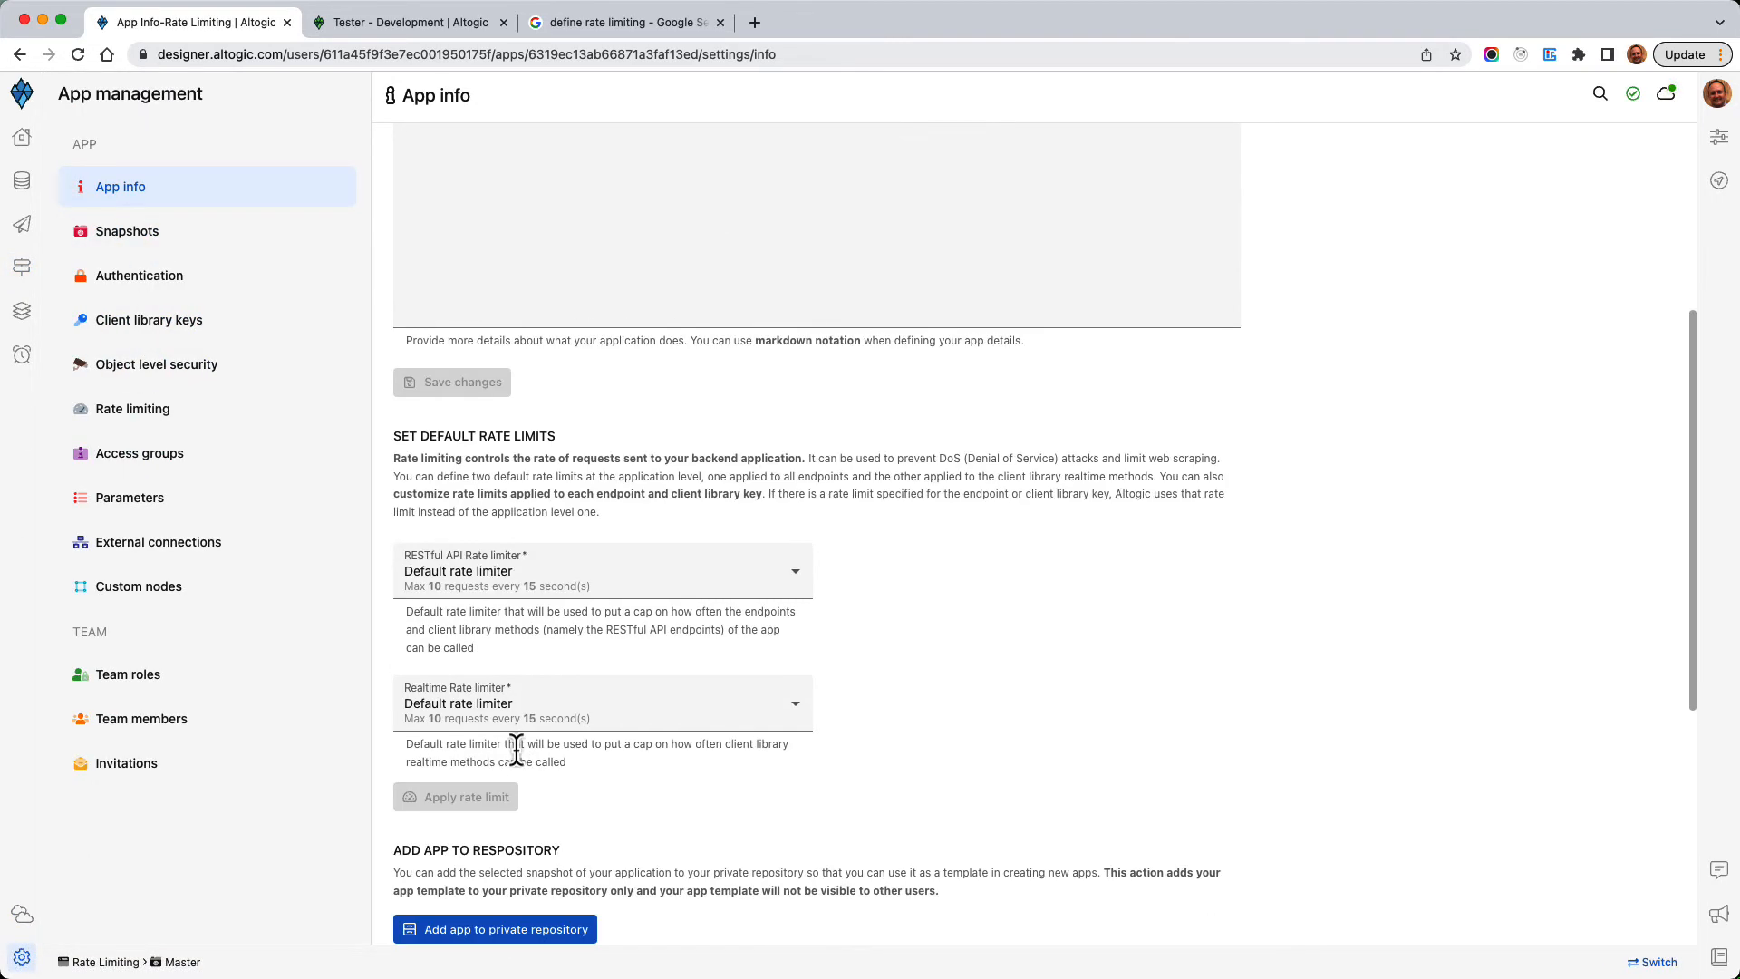
{"action": "left_click", "coordinate": [501, 571]}
{"action": "left_click", "coordinate": [490, 580]}
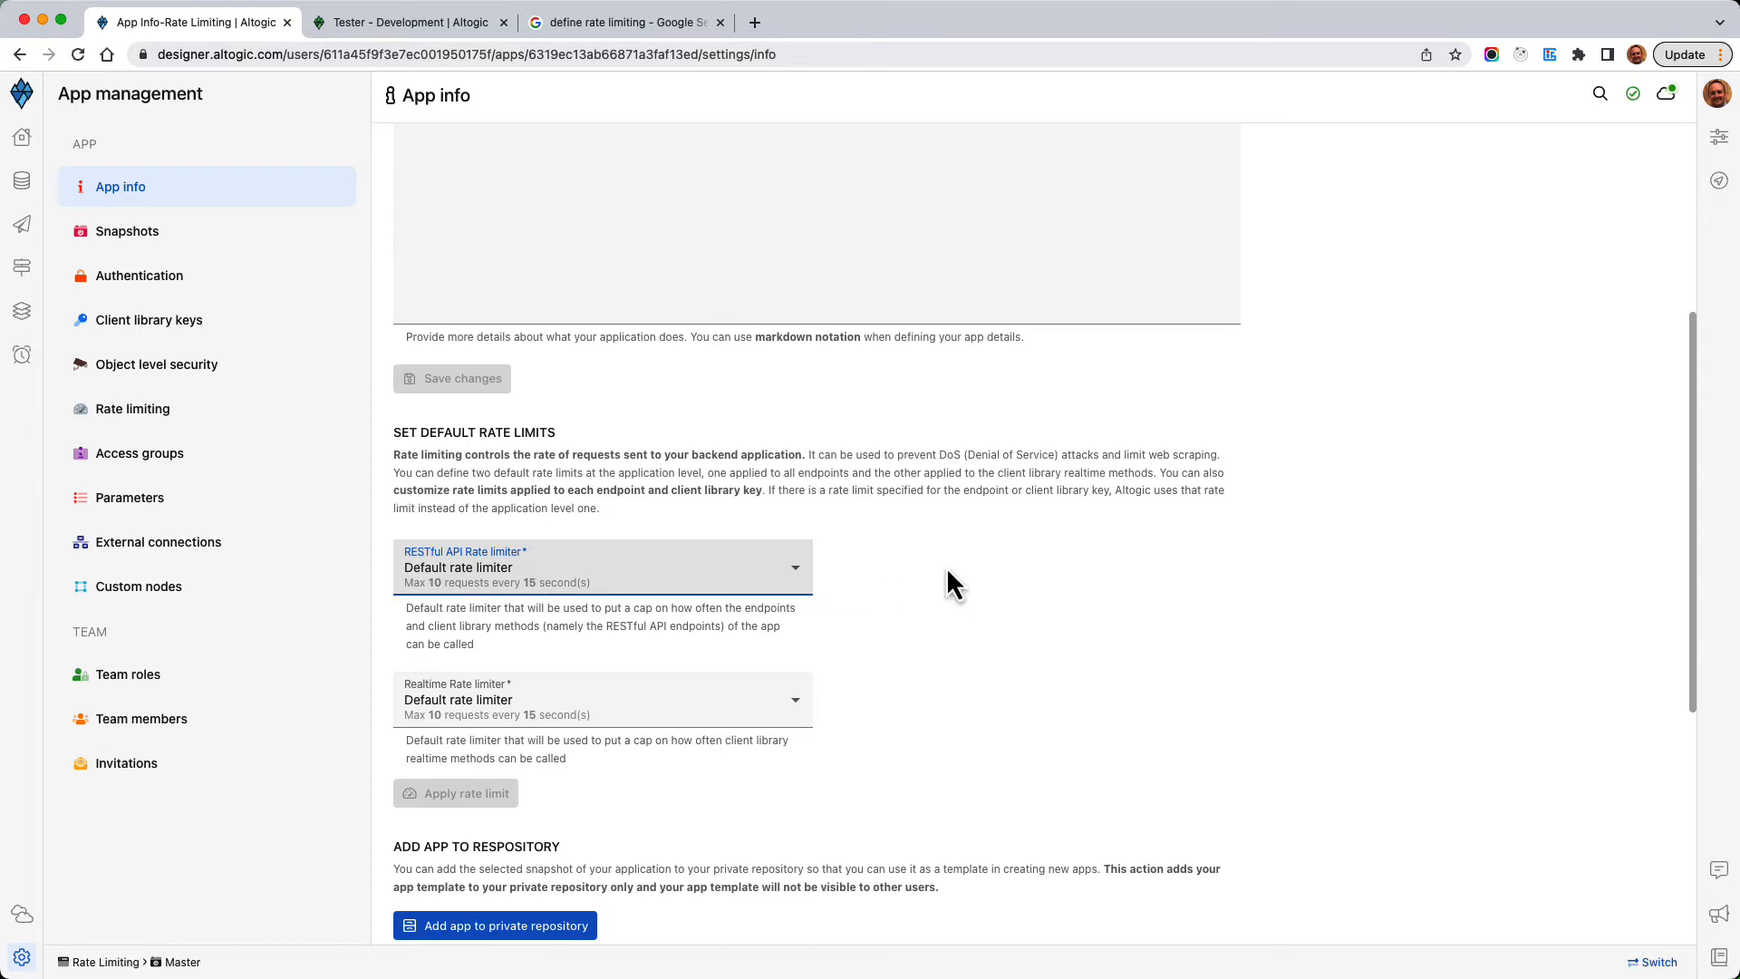
Step: Create a rate limit named Rate limit 2 with a maximum of 5 requests every 5 seconds
{"action": "left_click", "coordinate": [205, 413]}
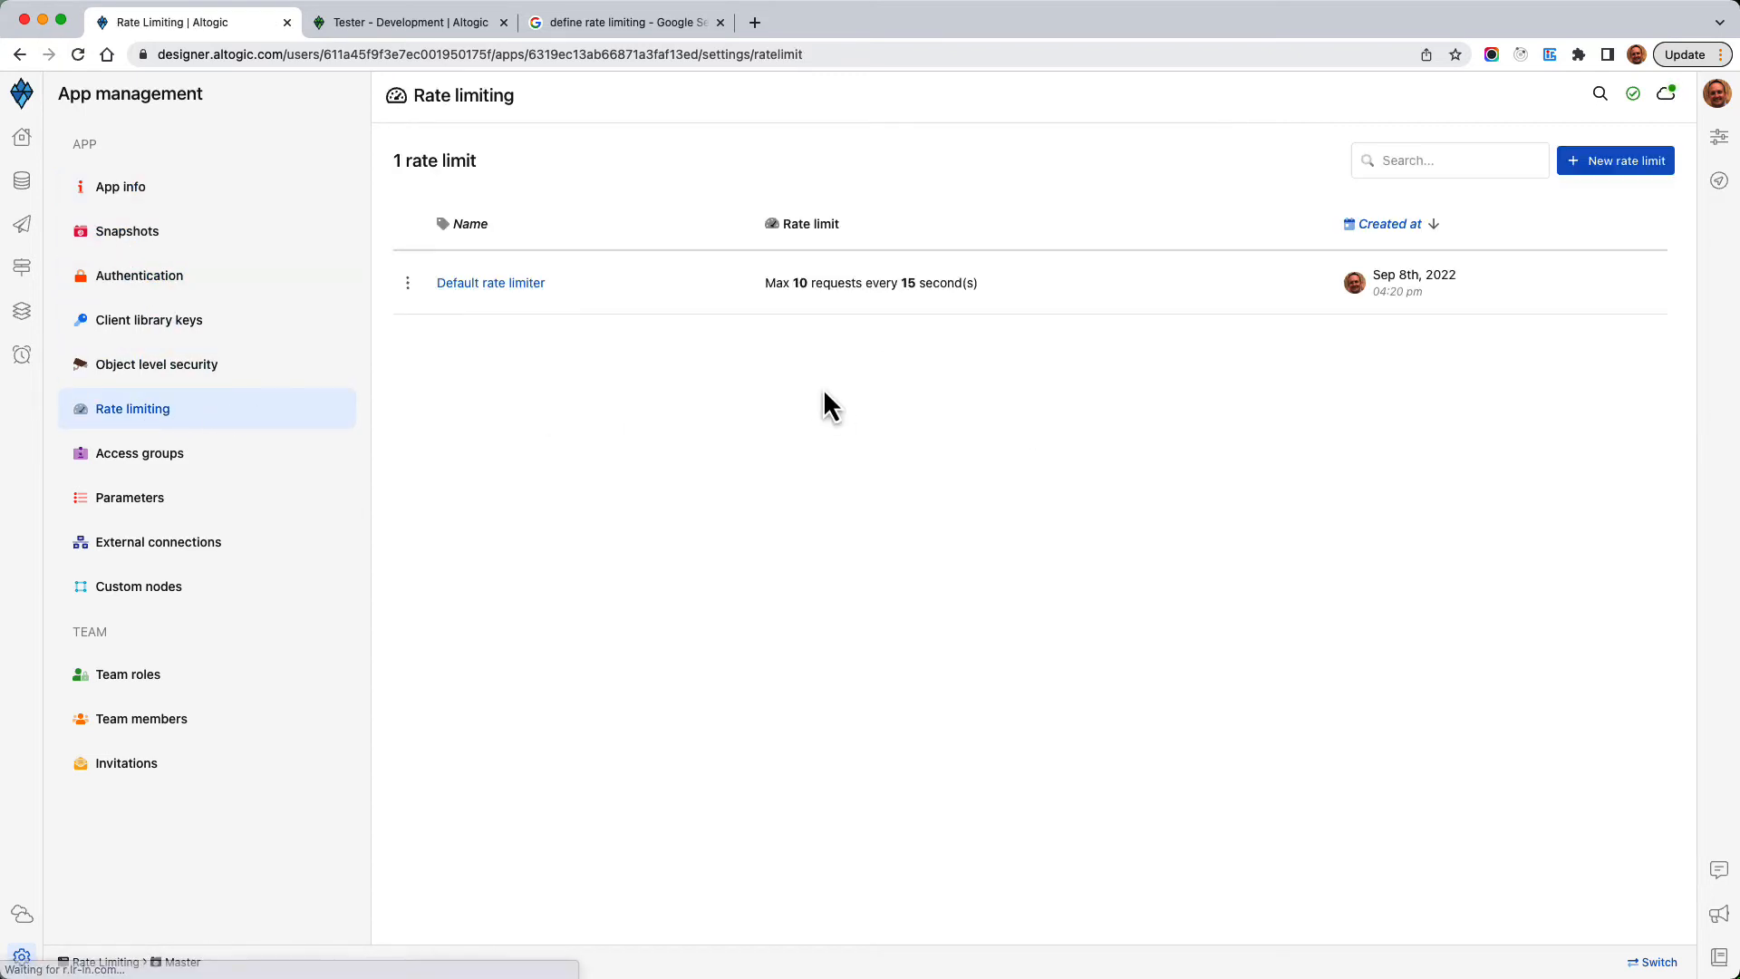
{"action": "left_click", "coordinate": [1612, 163]}
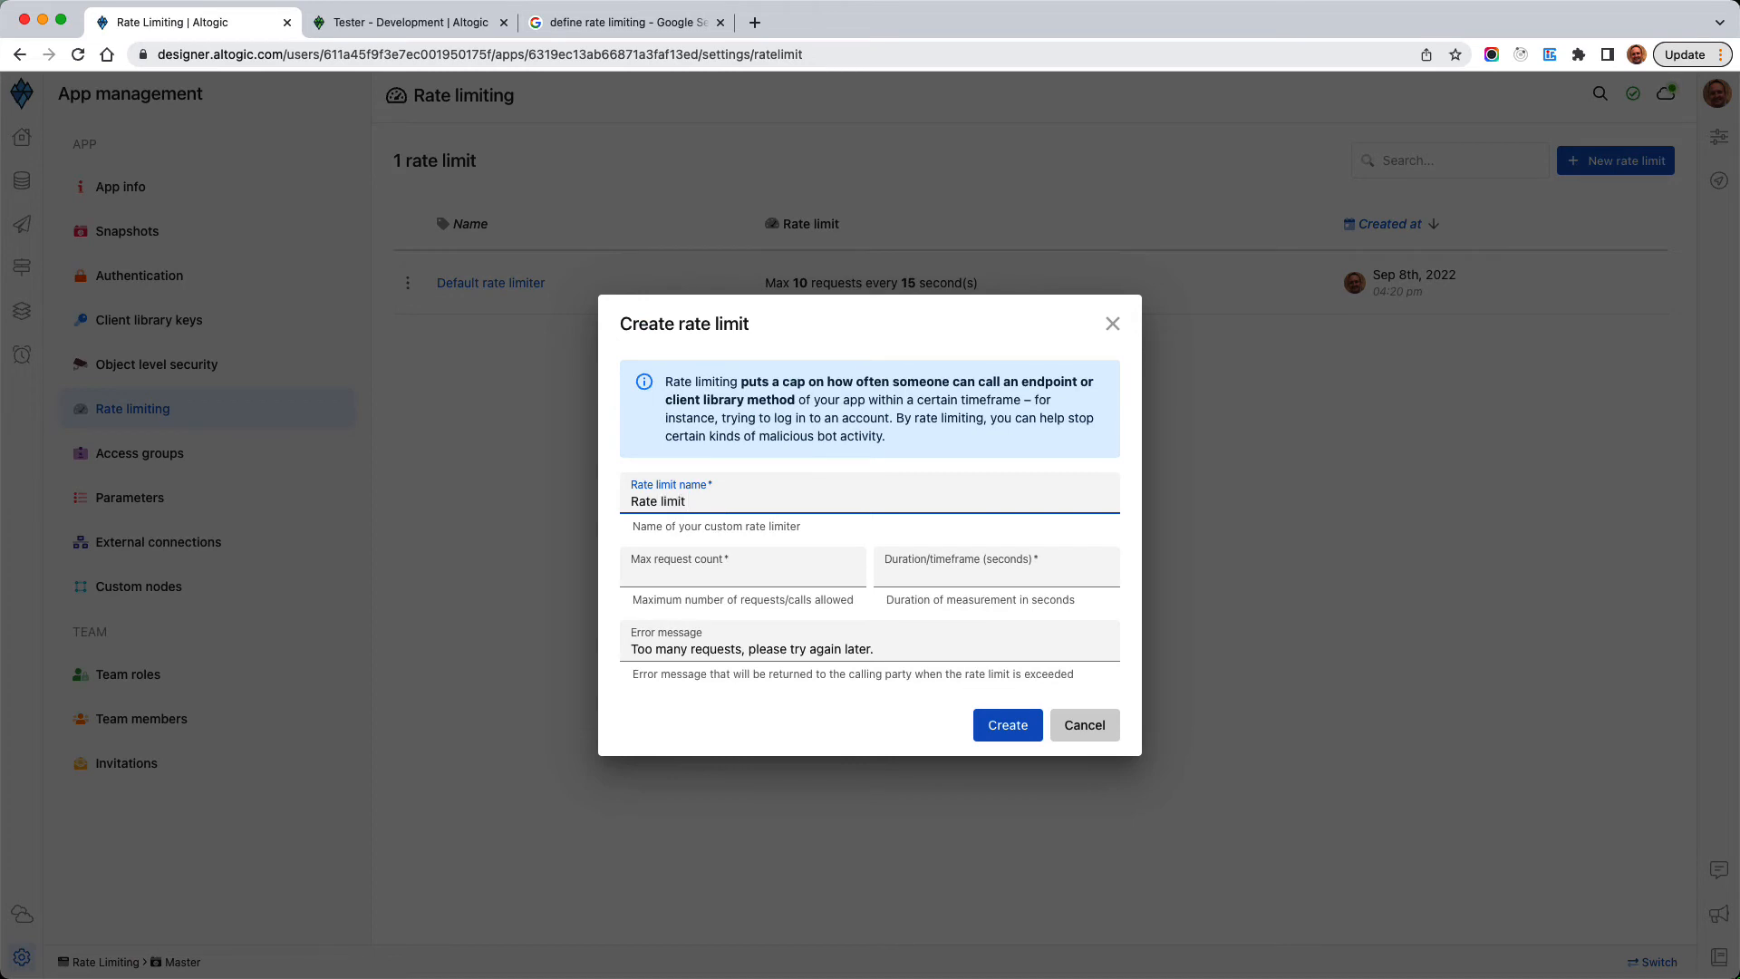
{"action": "type", "text": "2"}
{"action": "left_click", "coordinate": [728, 570]}
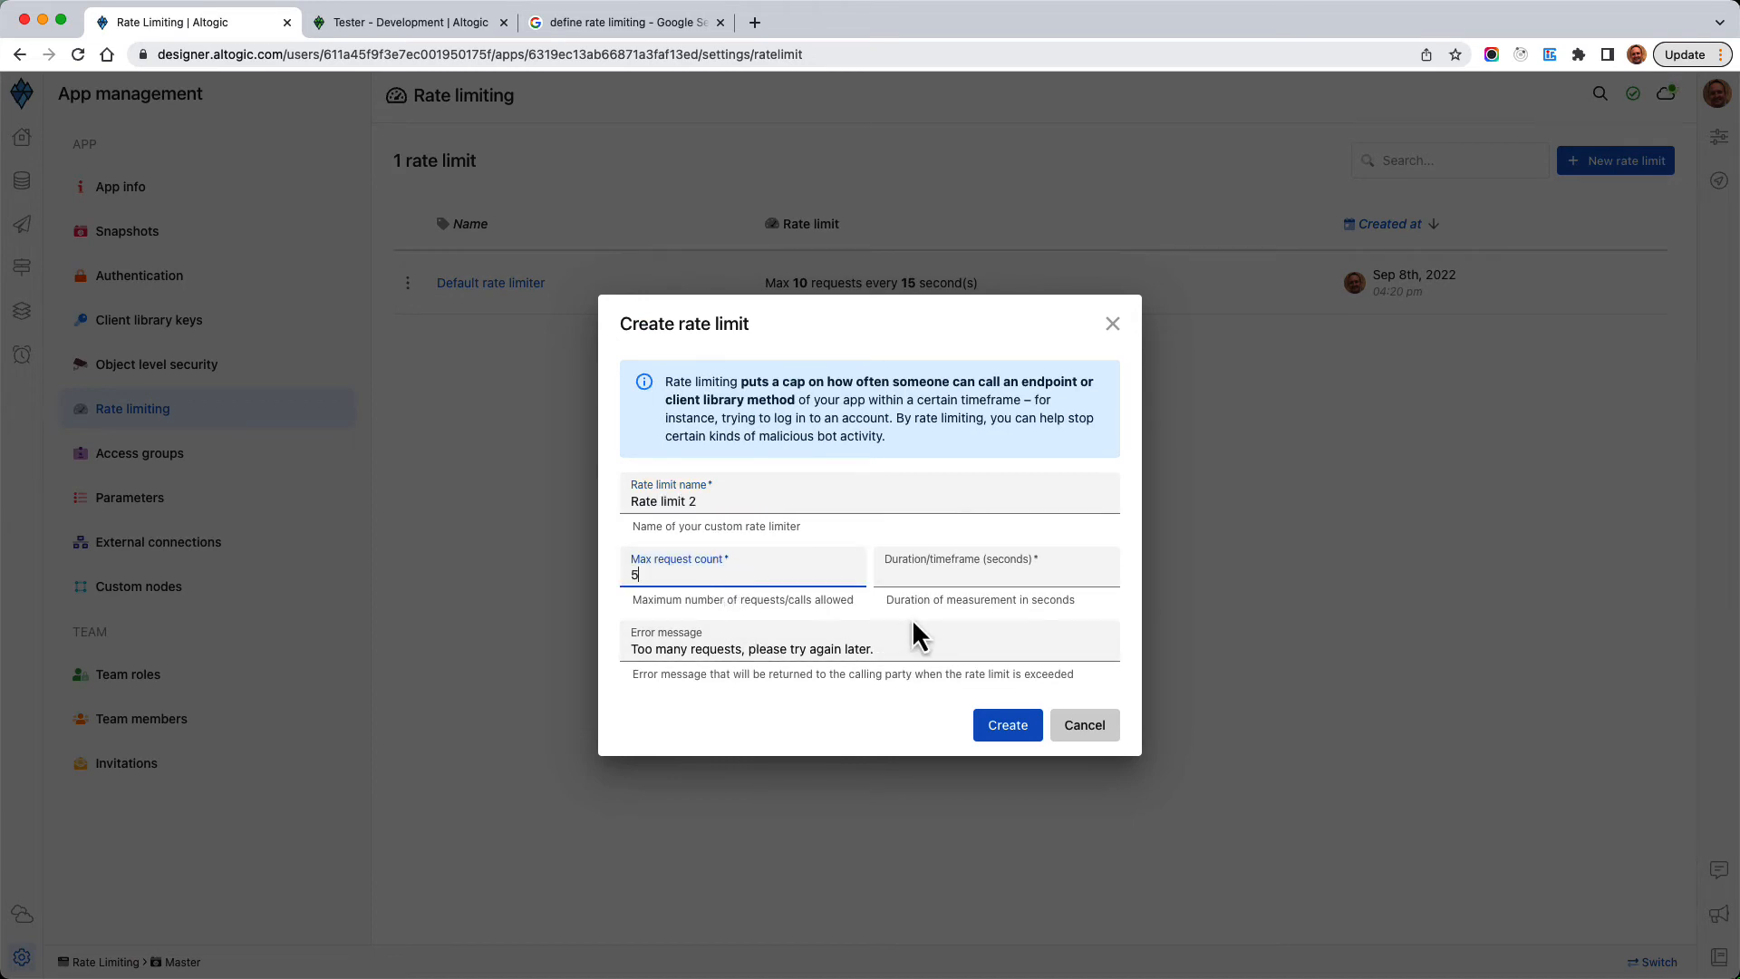
{"action": "left_click", "coordinate": [980, 571]}
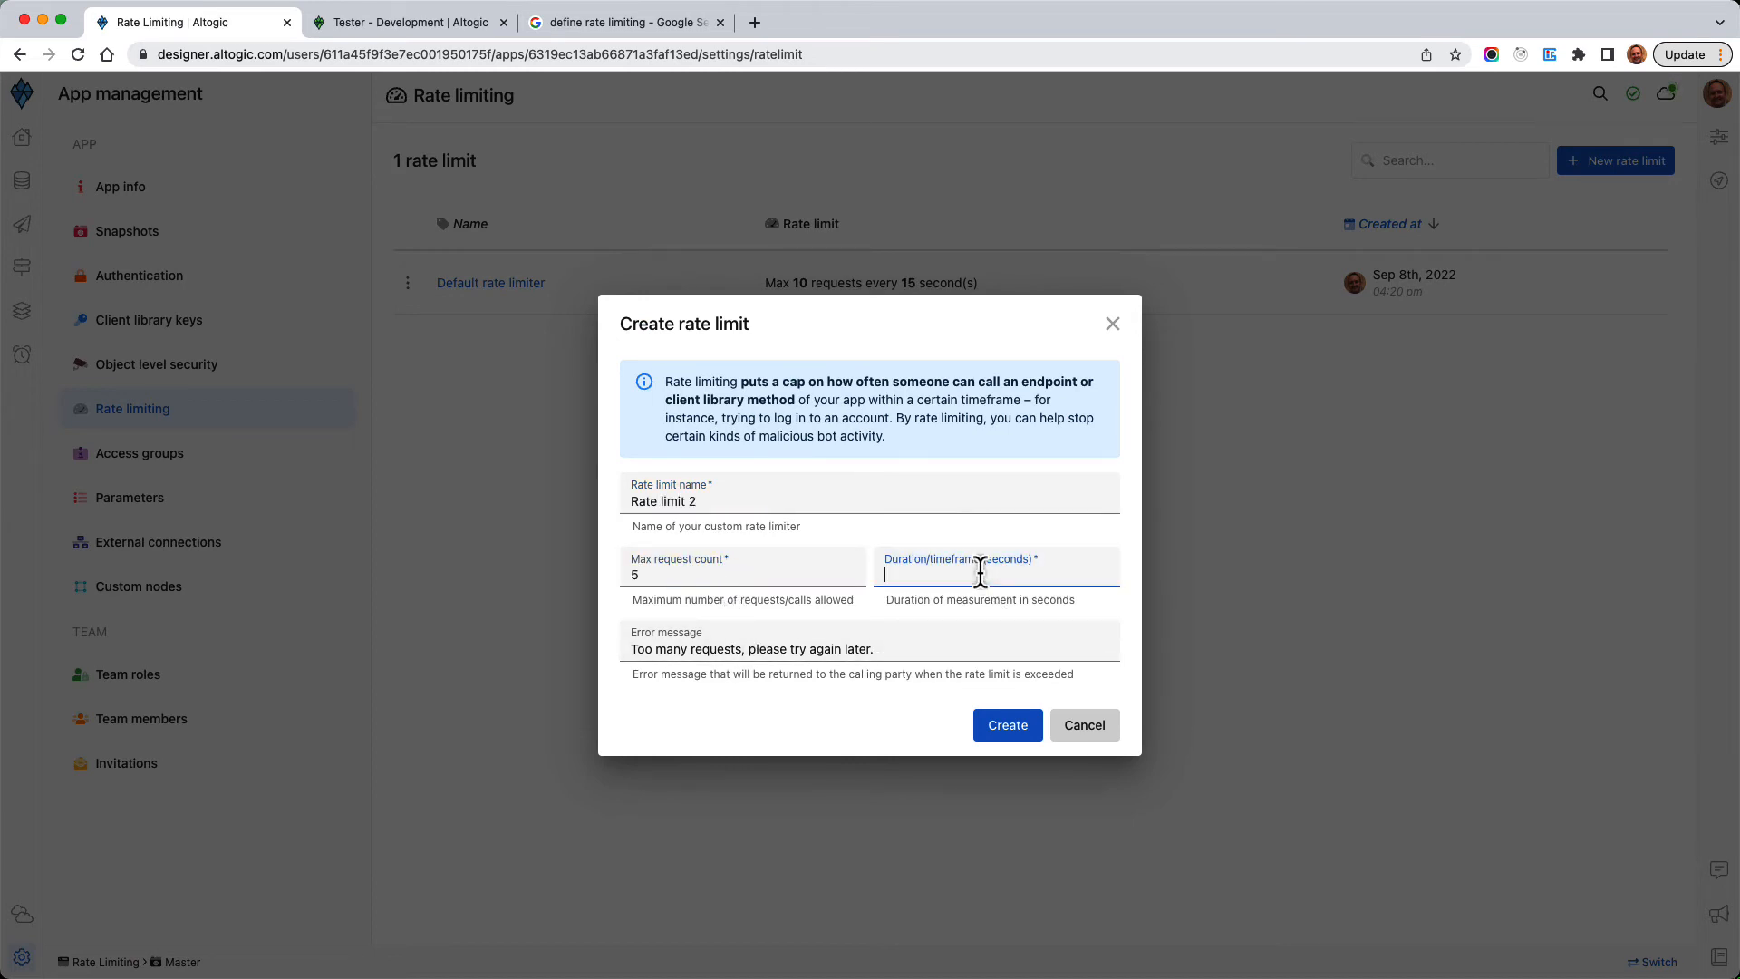
{"action": "left_click", "coordinate": [1023, 730]}
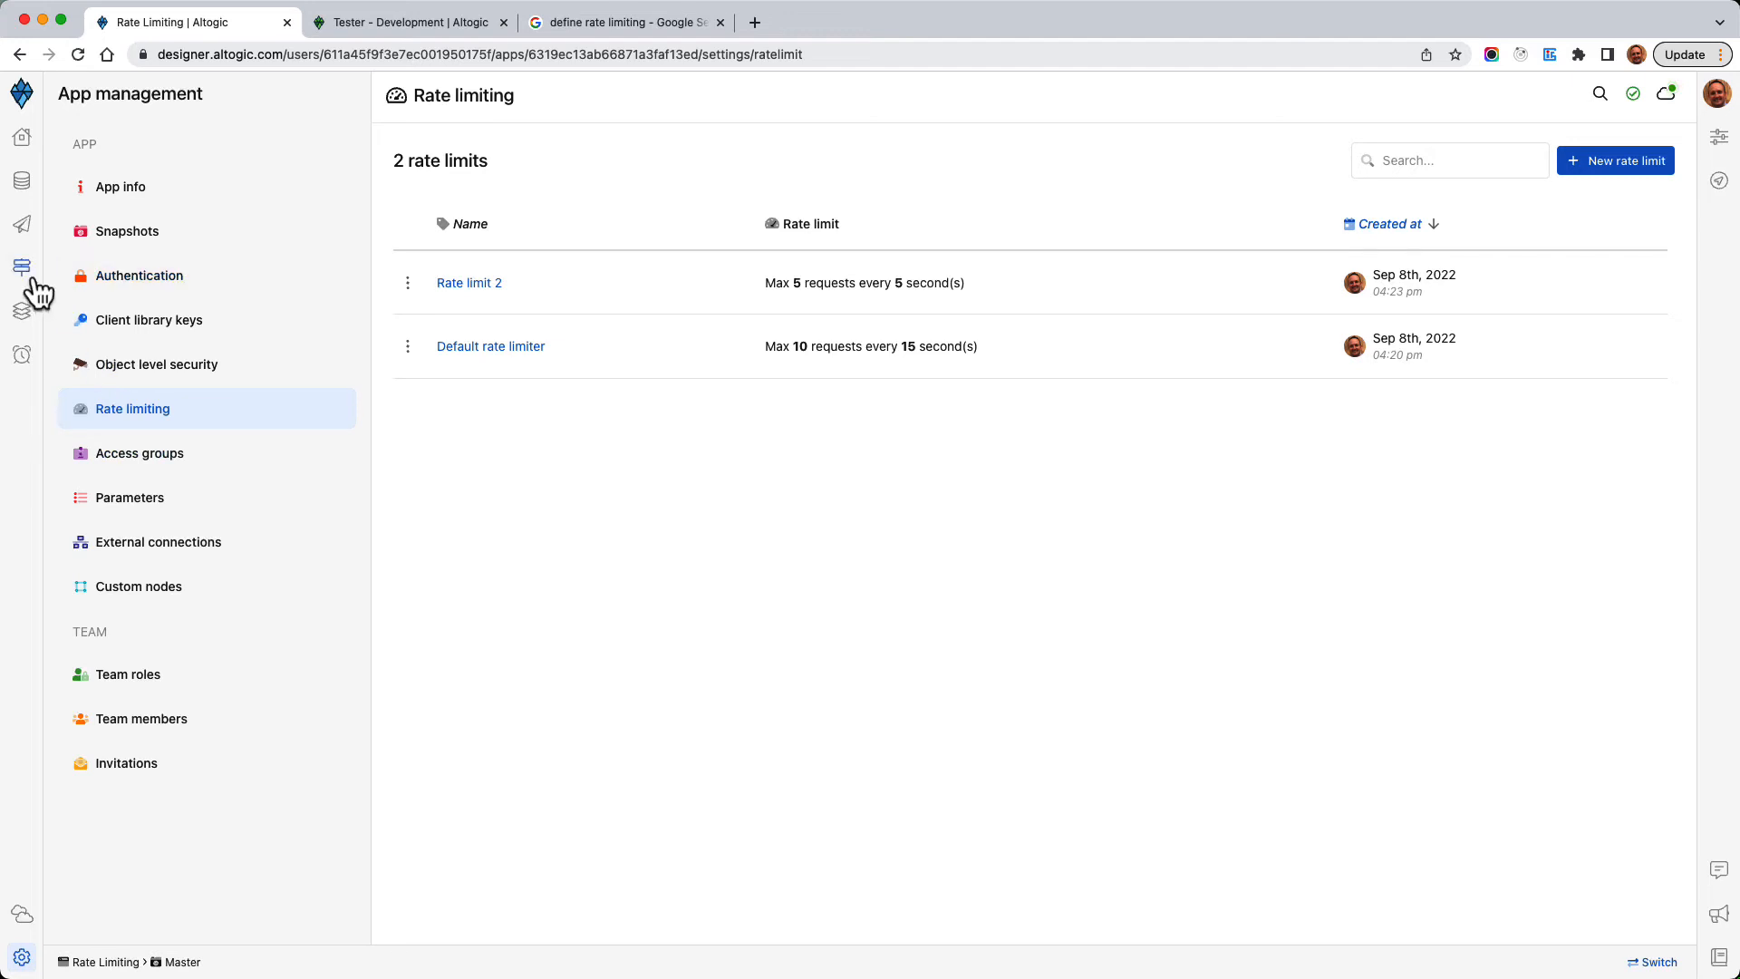
Step: Try Rate limit 2 as Test Endpoint's rate limiter, switch back to No rate limit and cancel the edit
{"action": "left_click", "coordinate": [21, 267]}
{"action": "left_click", "coordinate": [257, 288]}
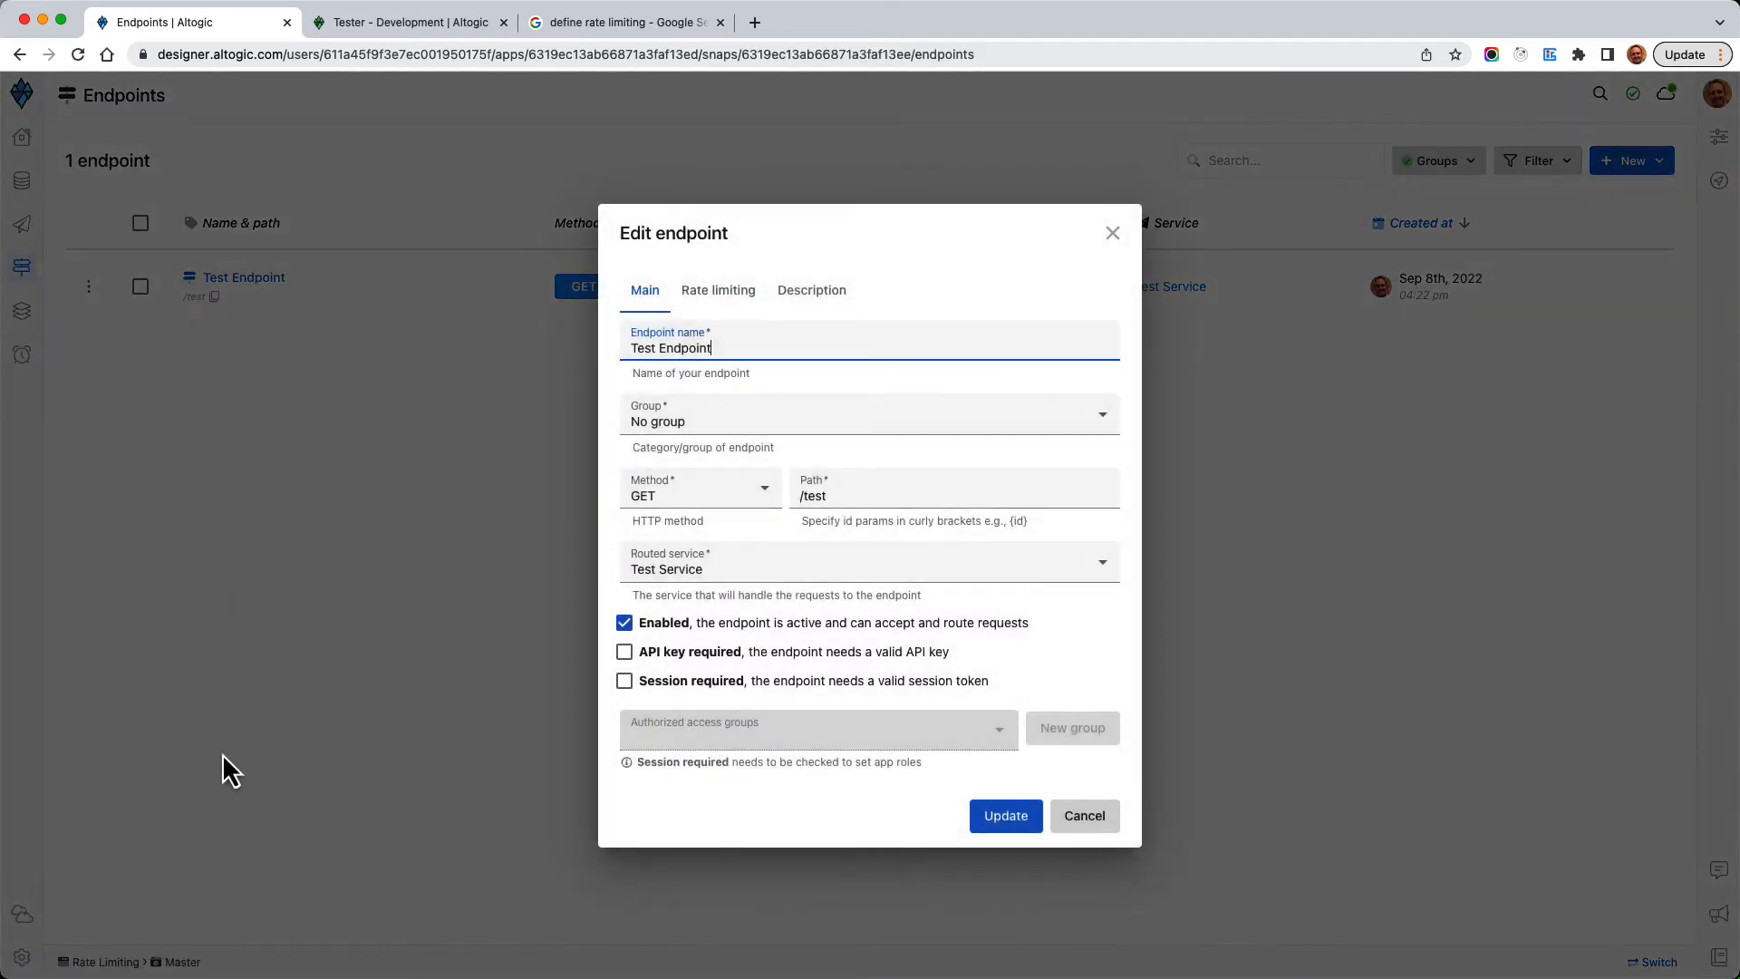
{"action": "left_click", "coordinate": [726, 302]}
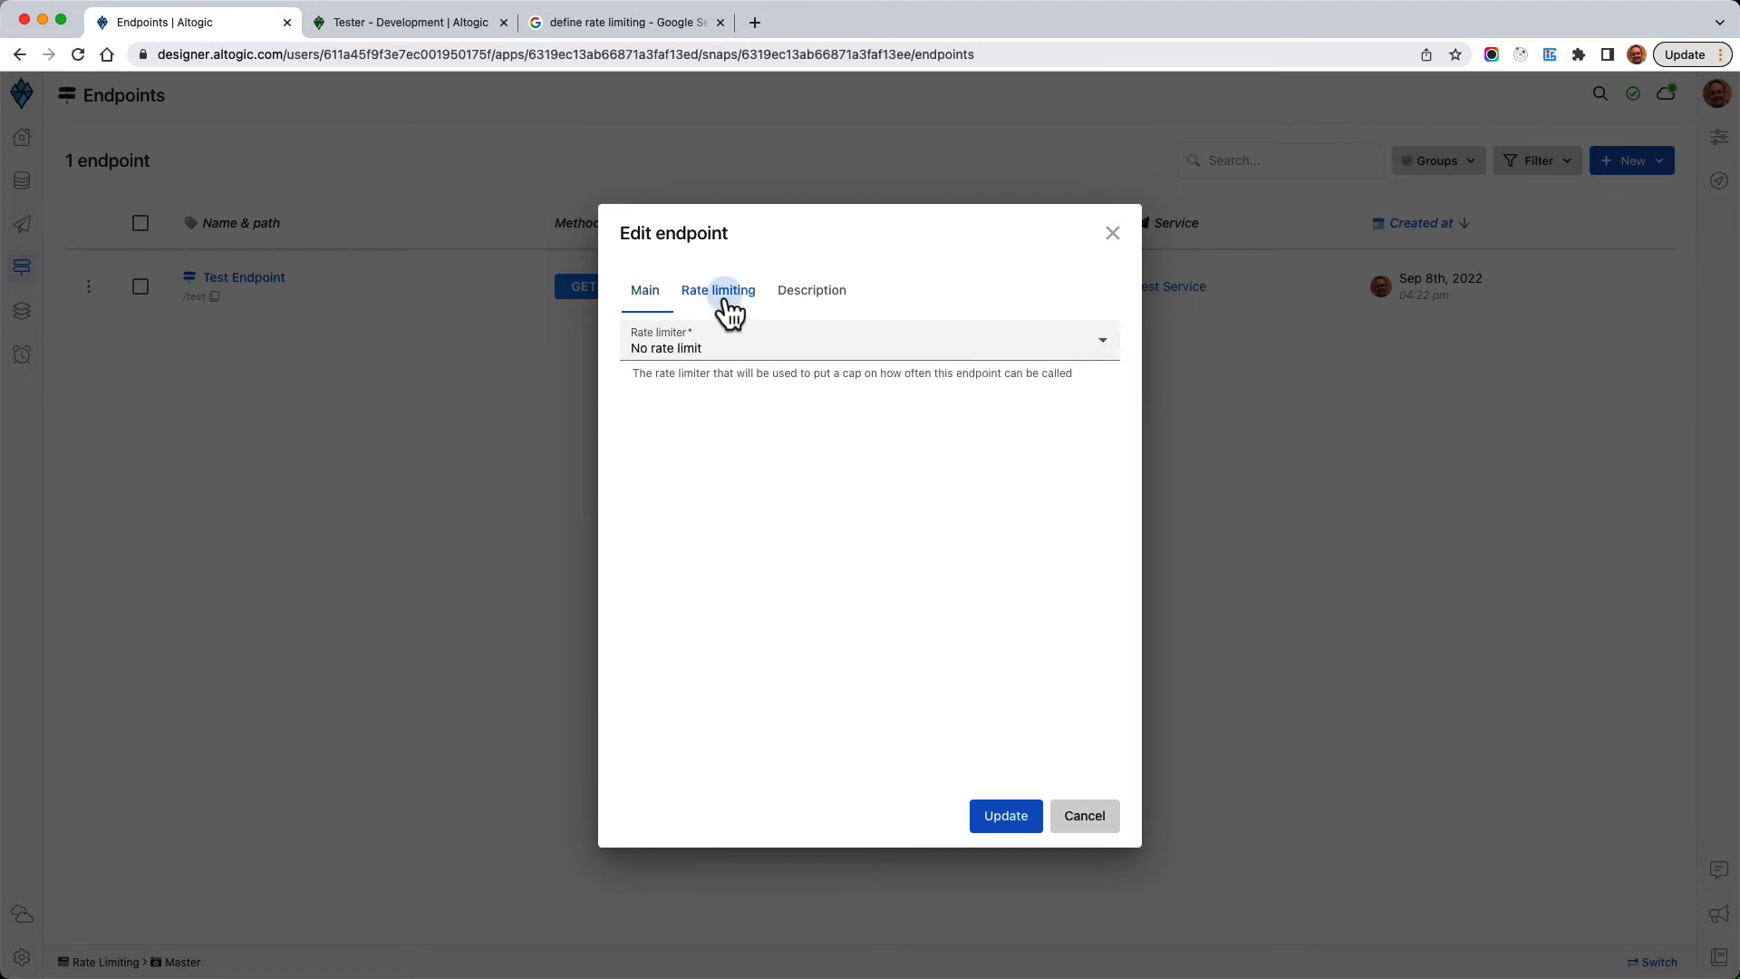
{"action": "left_click", "coordinate": [705, 355]}
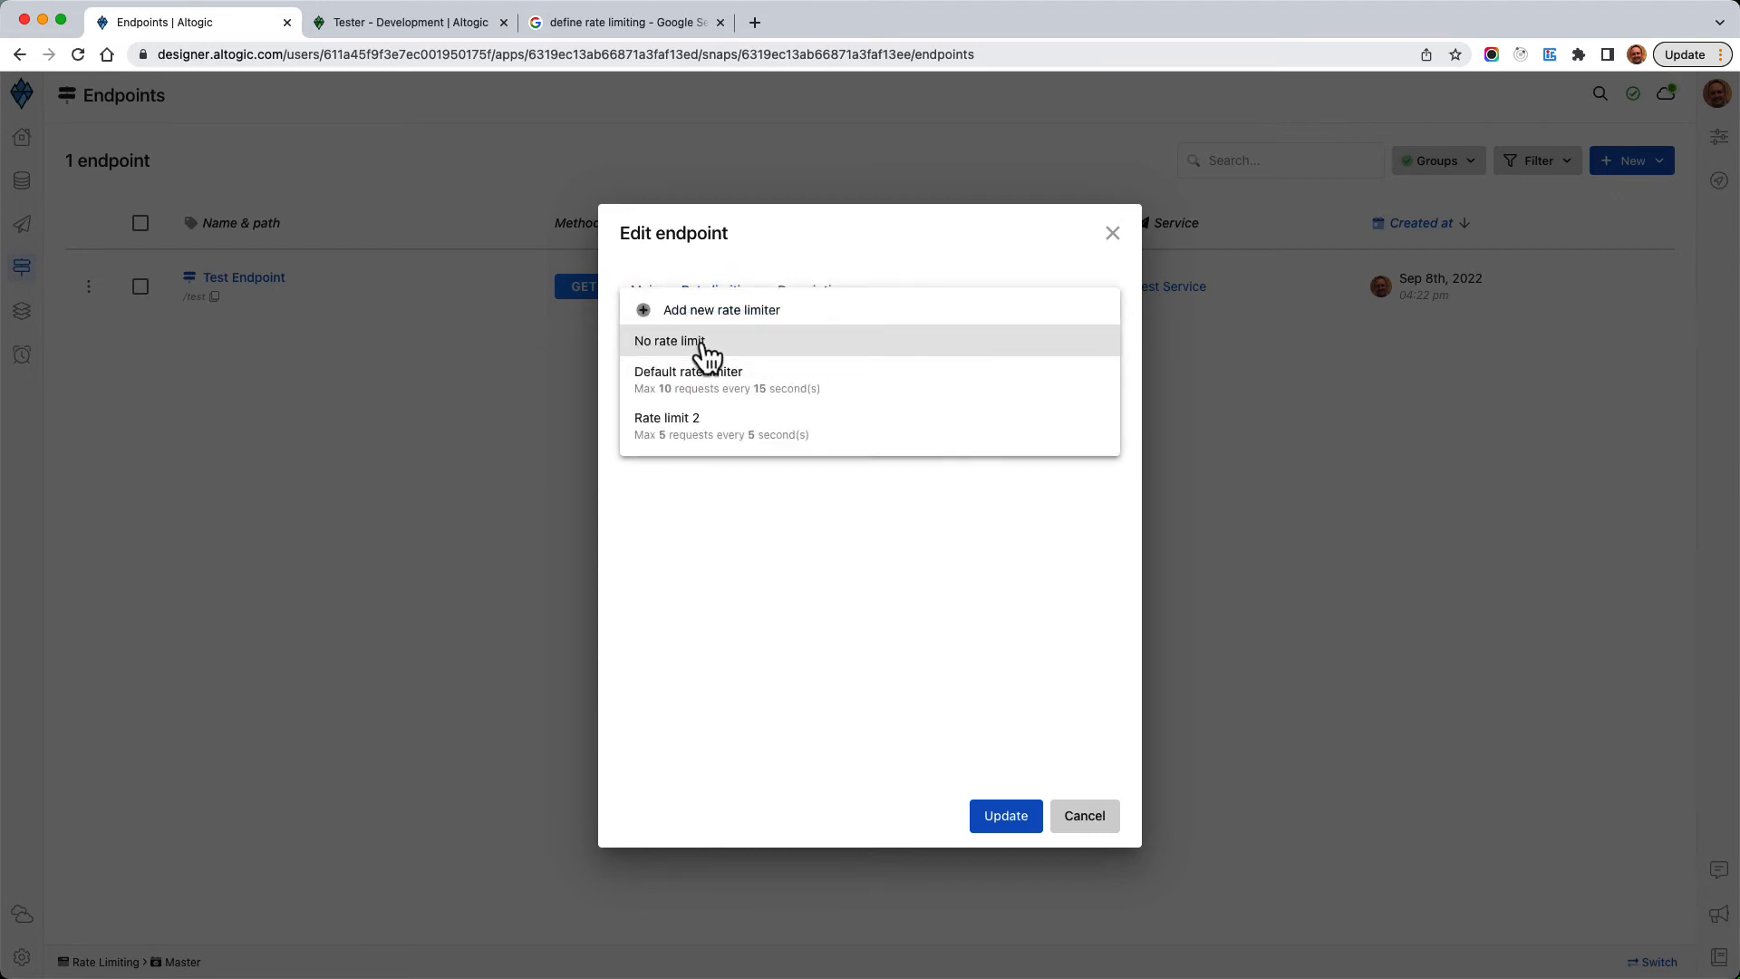
{"action": "left_click", "coordinate": [689, 443]}
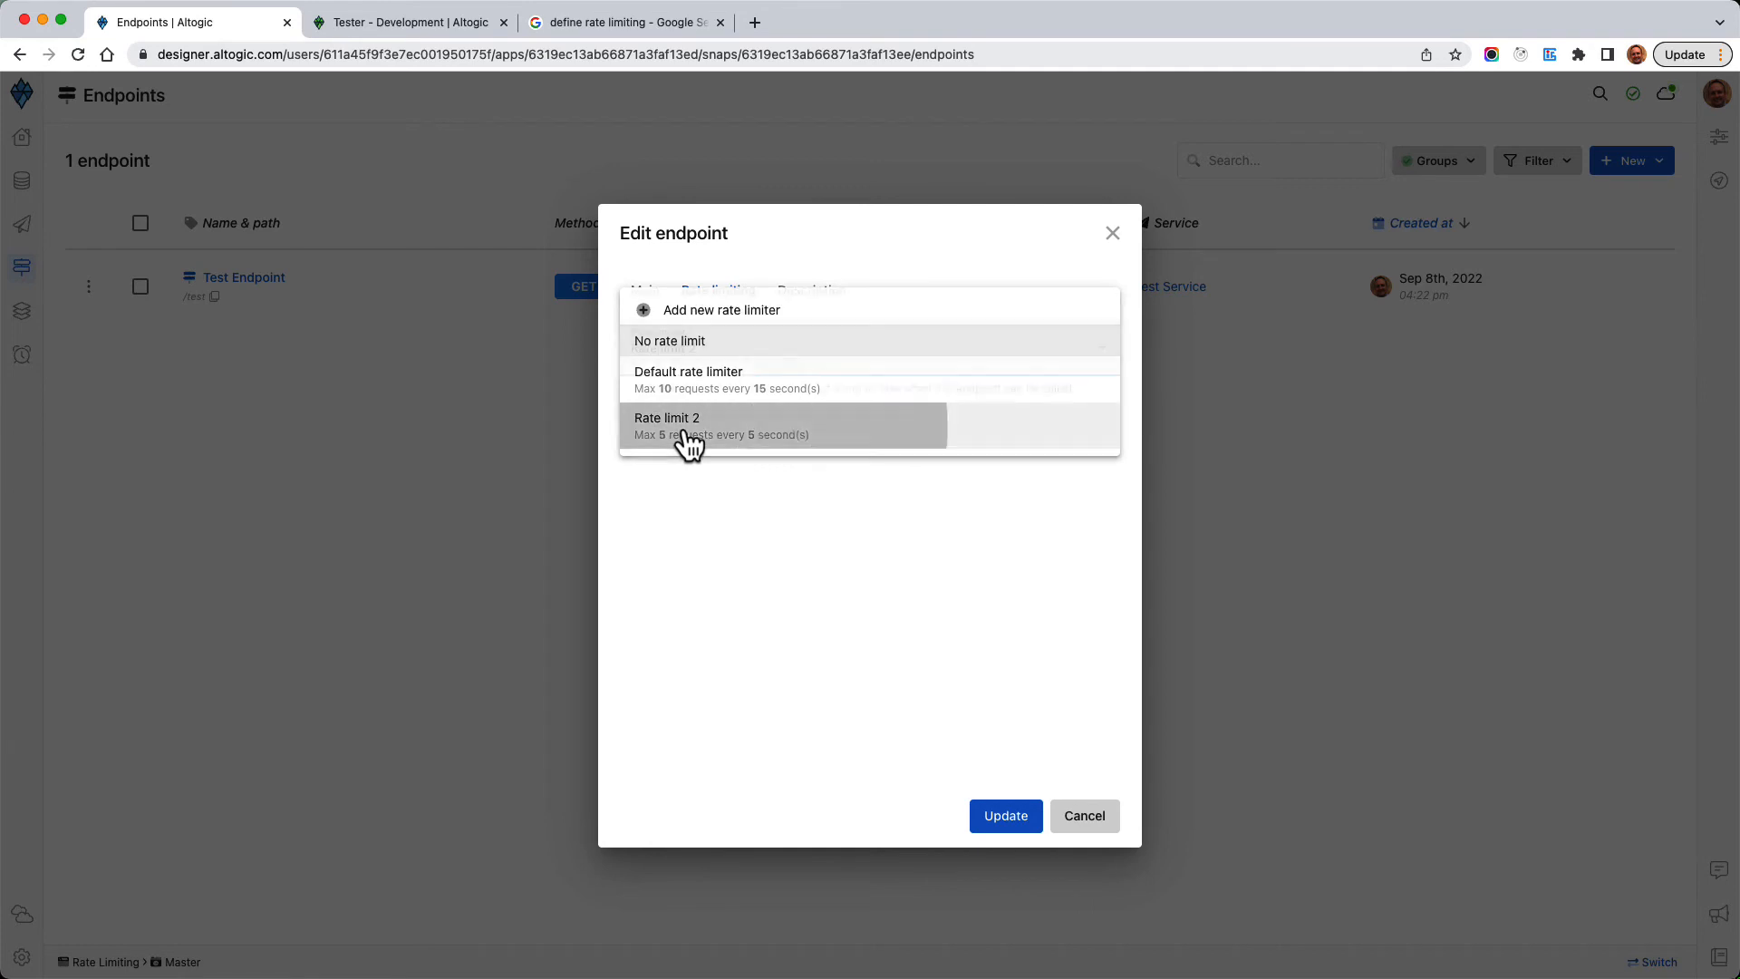
{"action": "left_click", "coordinate": [715, 362]}
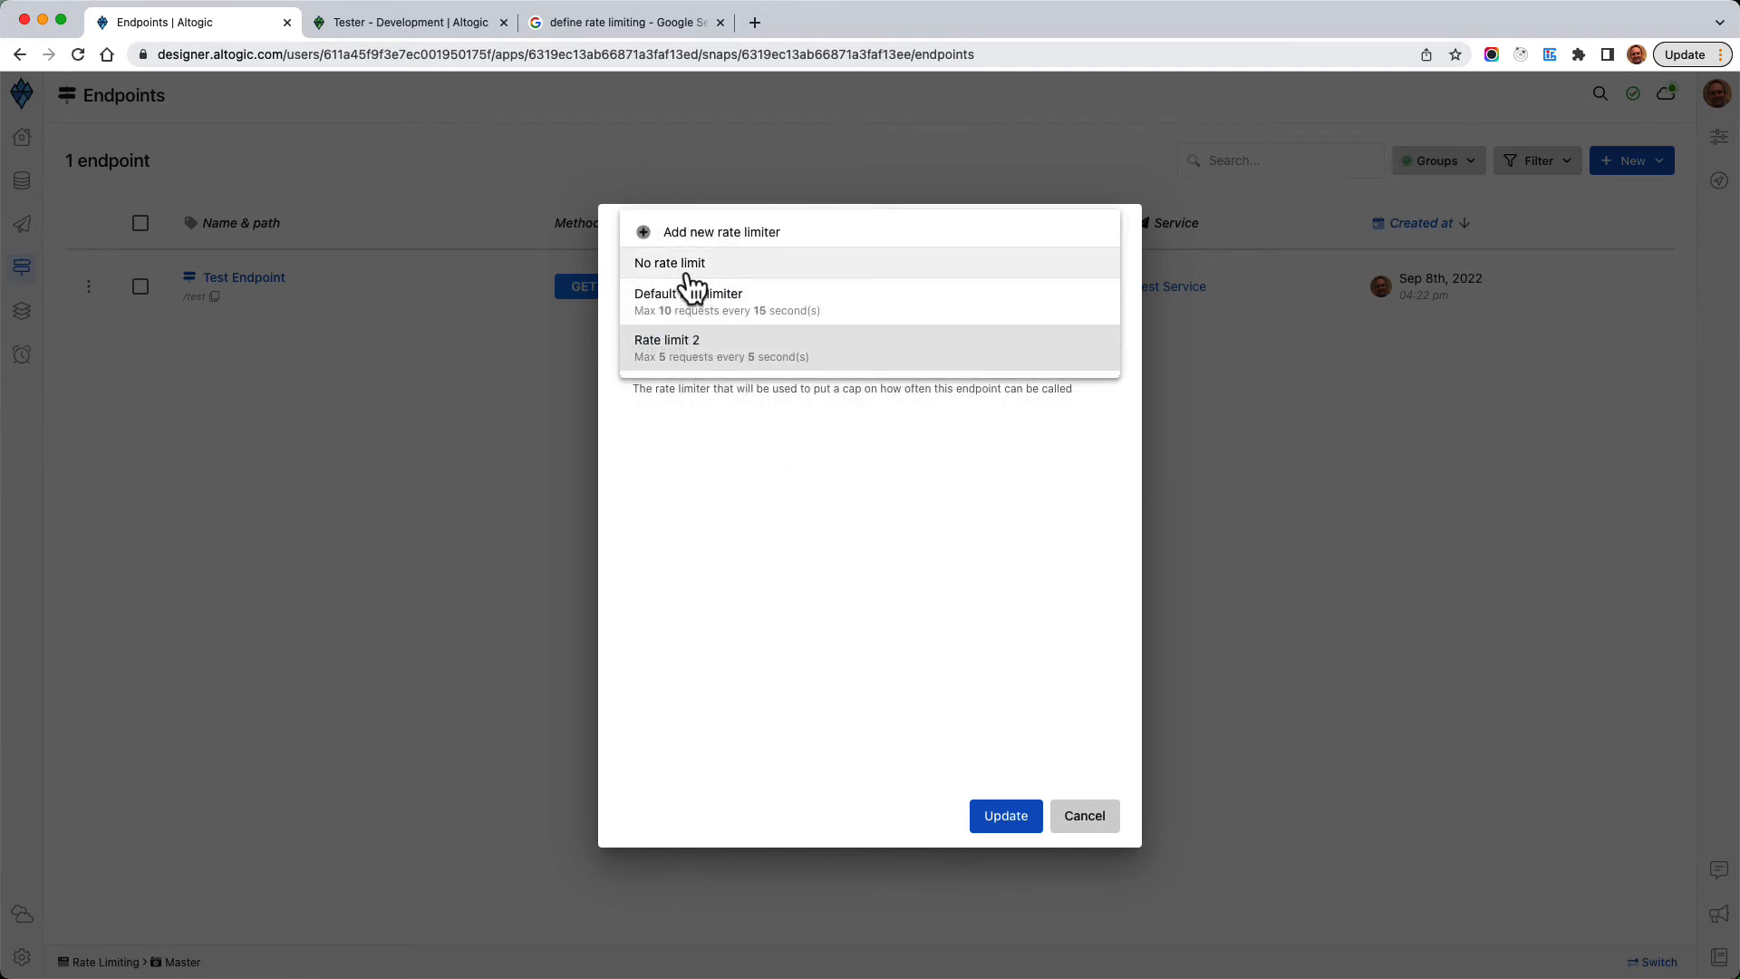
{"action": "left_click", "coordinate": [687, 269]}
{"action": "left_click", "coordinate": [1084, 818]}
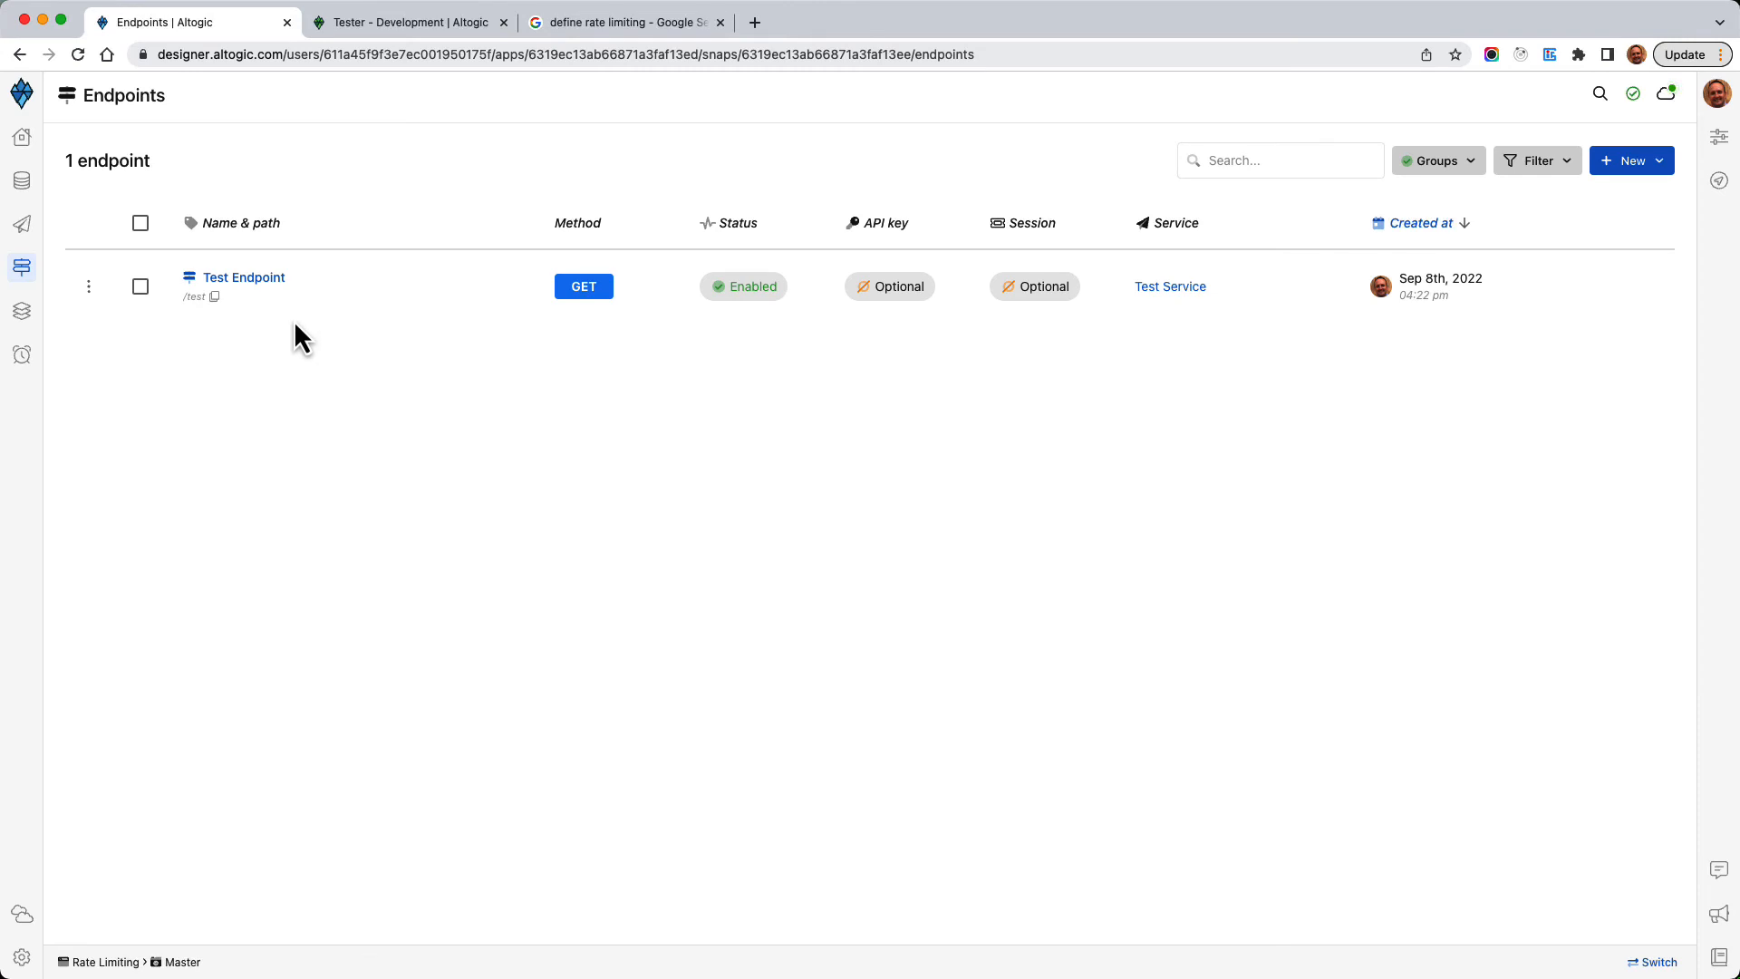
Step: Set the app's default RESTful API rate limiter to No rate limit and apply the change
{"action": "left_click", "coordinate": [22, 957]}
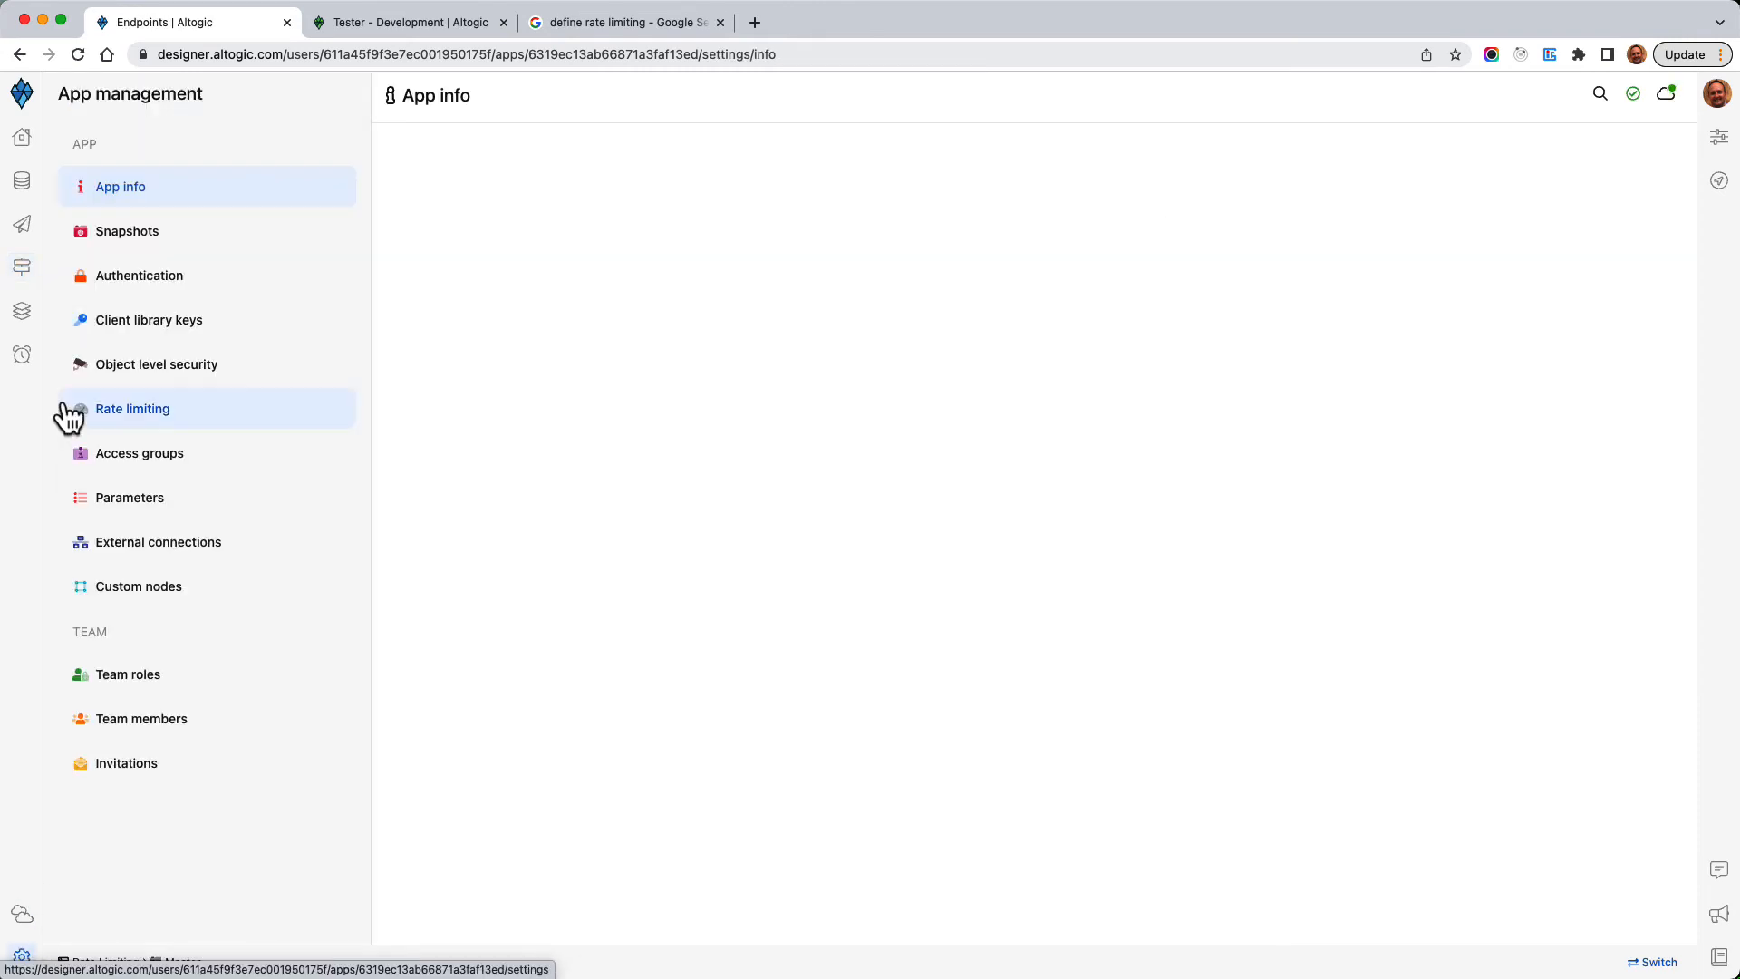
{"action": "scroll", "coordinate": [668, 629], "scroll_direction": "down", "scroll_amount": 5}
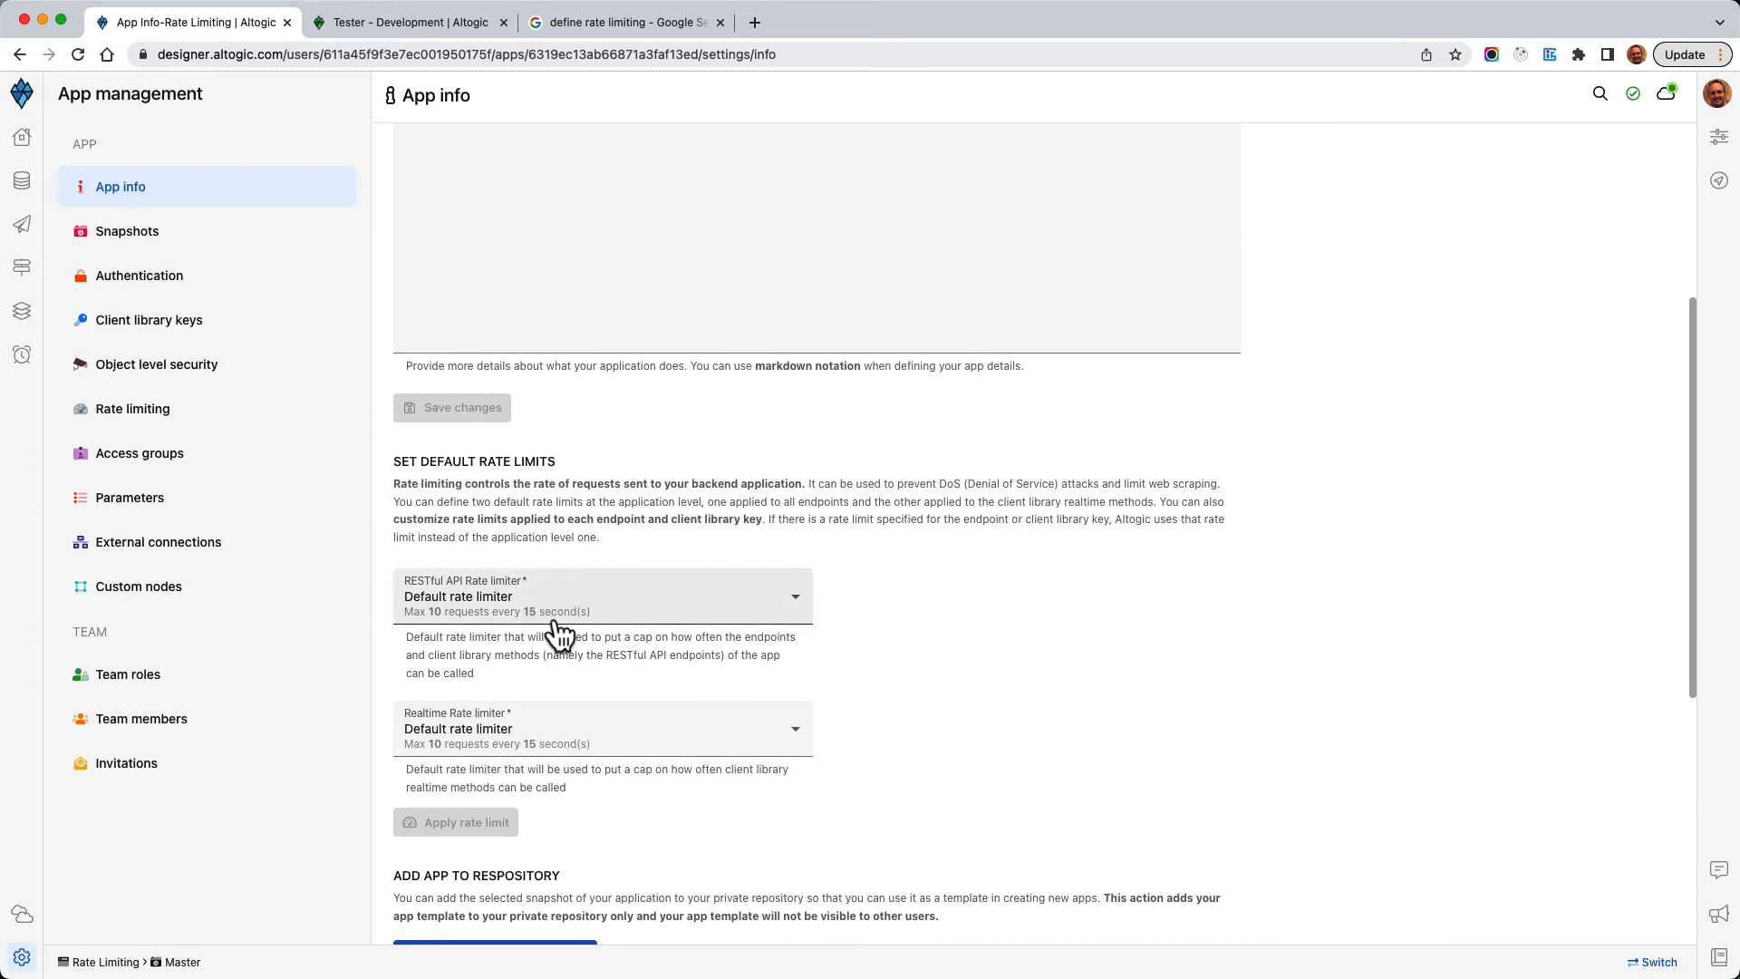
{"action": "left_click", "coordinate": [552, 620]}
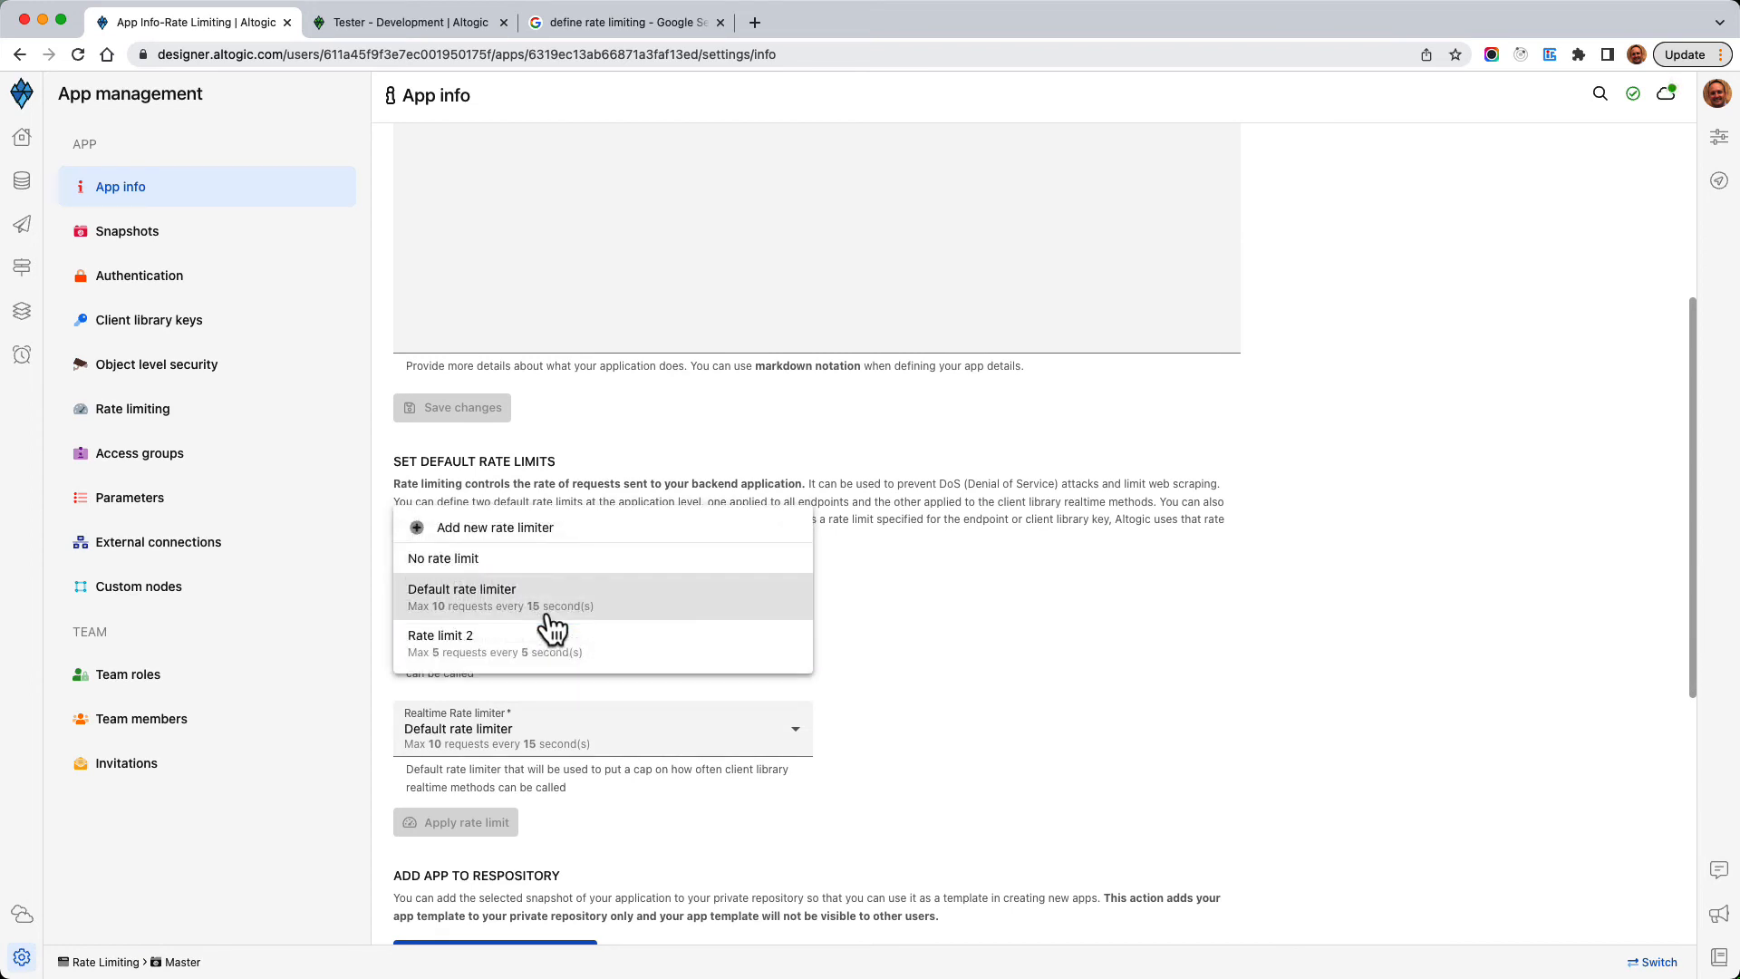
{"action": "left_click", "coordinate": [454, 563]}
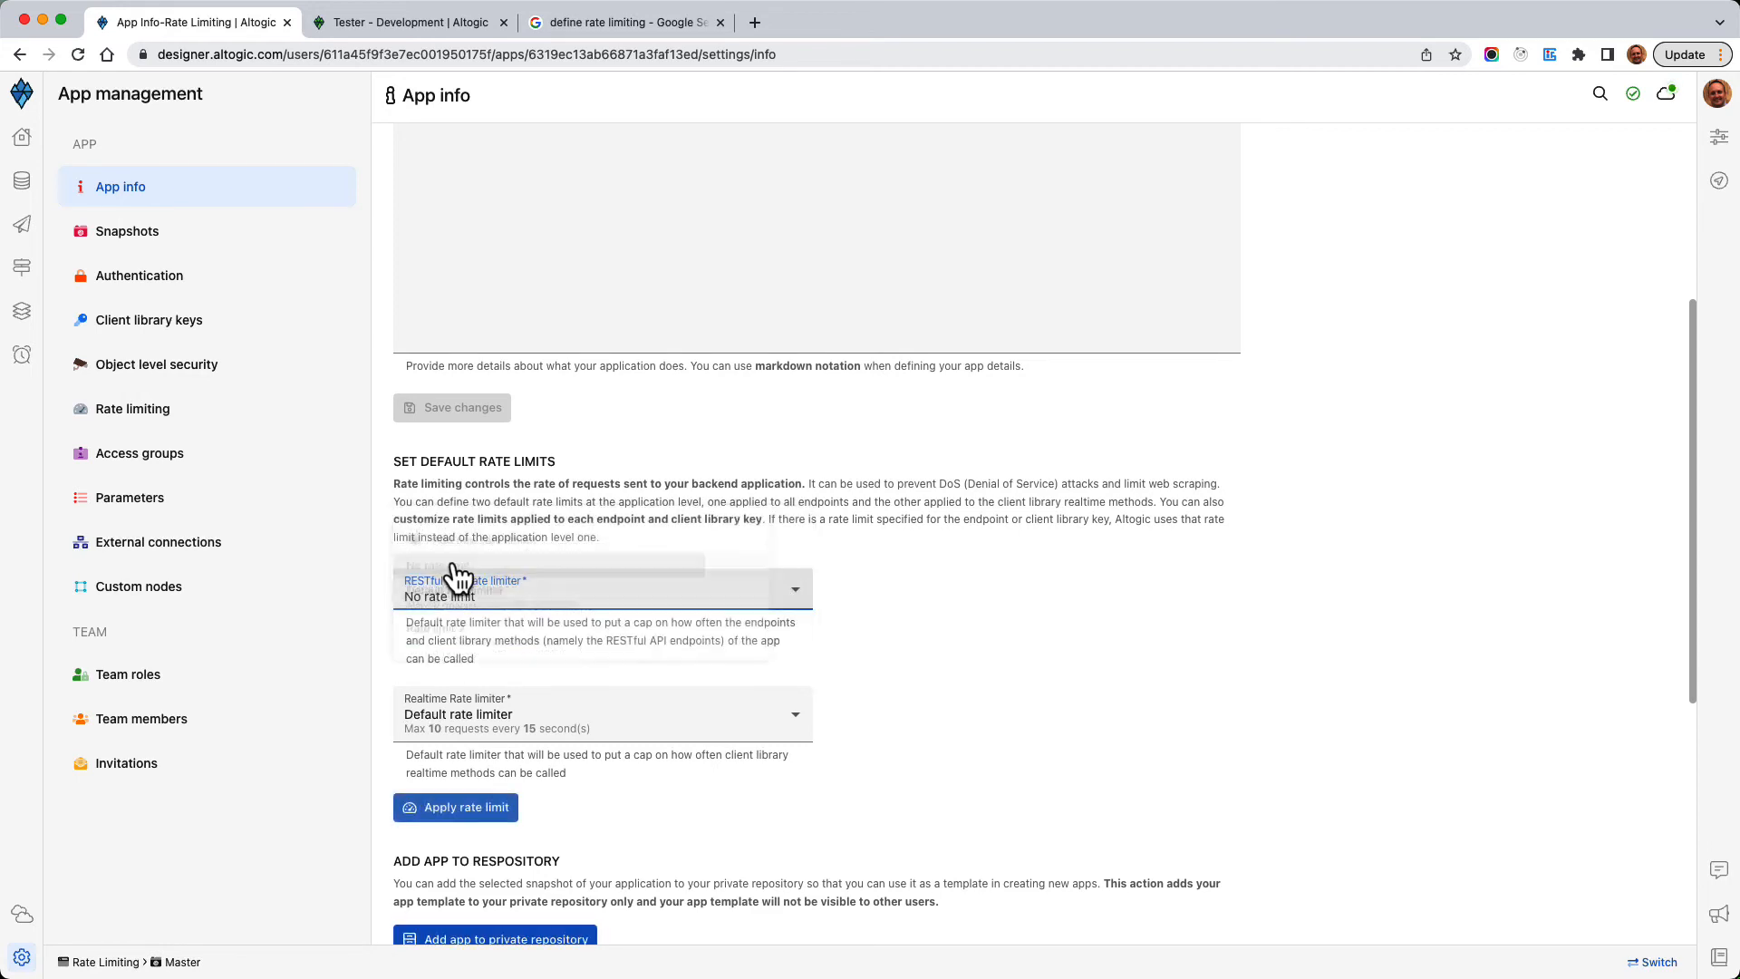
{"action": "left_click", "coordinate": [469, 806]}
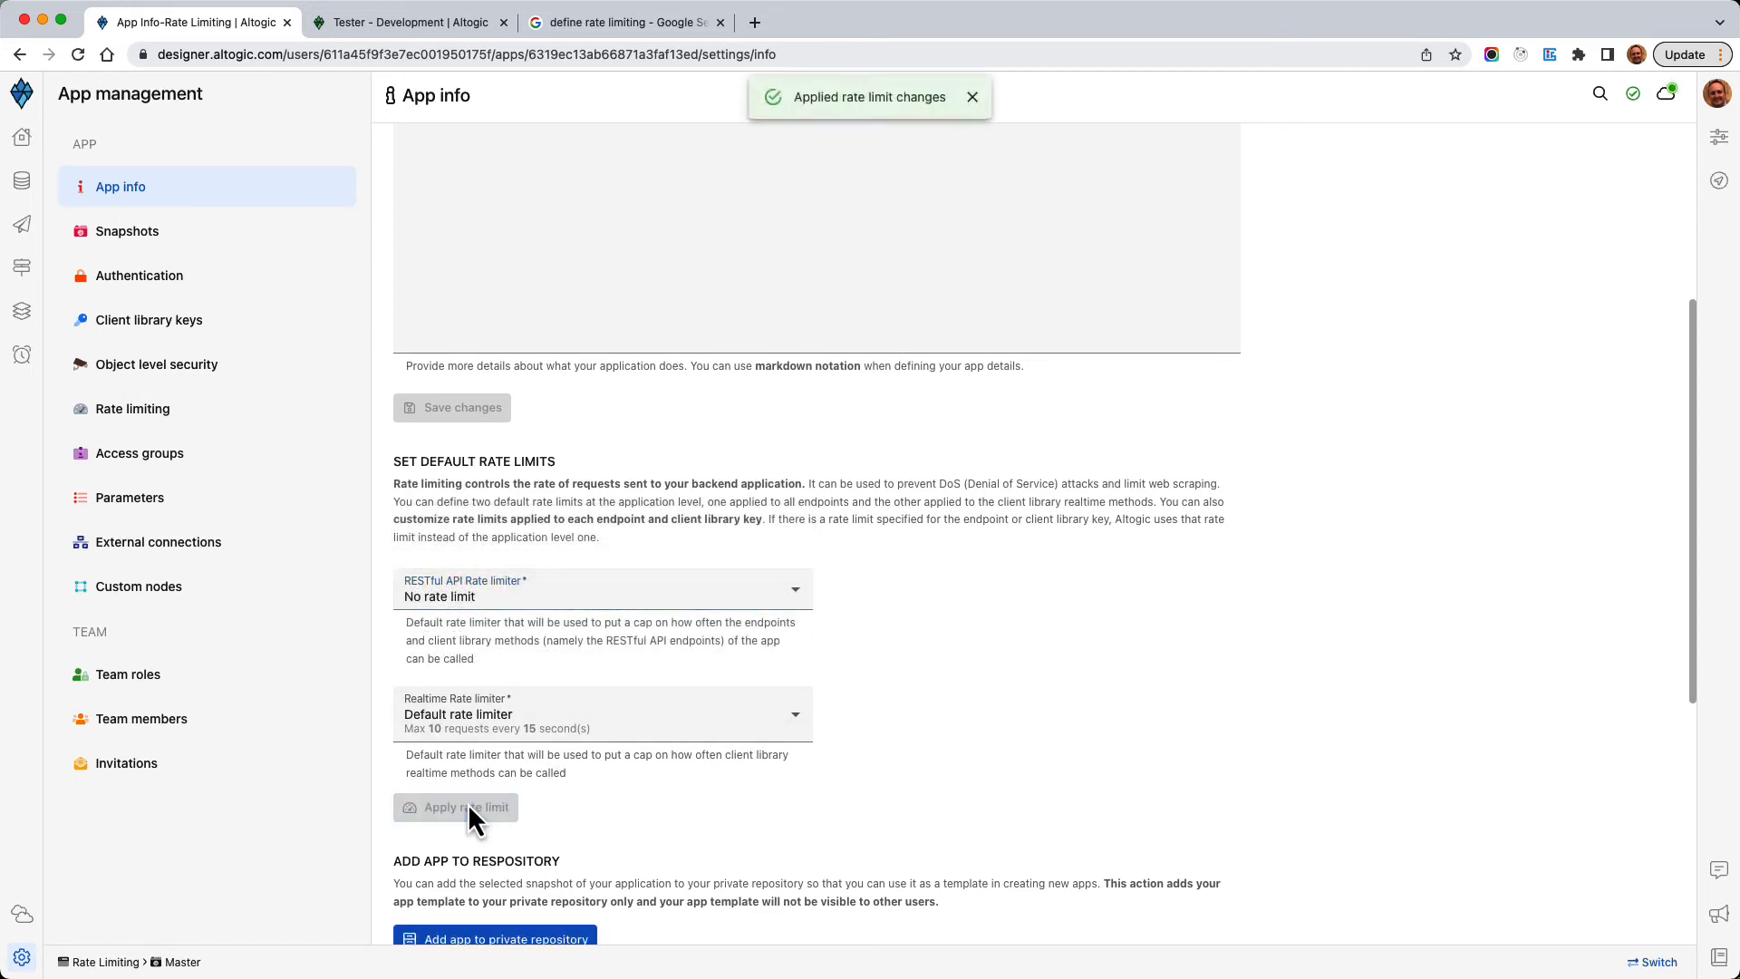
Step: In the tester, send the GET /test request repeatedly to test the endpoint without a default rate limit
{"action": "left_click", "coordinate": [386, 23]}
{"action": "left_click", "coordinate": [580, 575]}
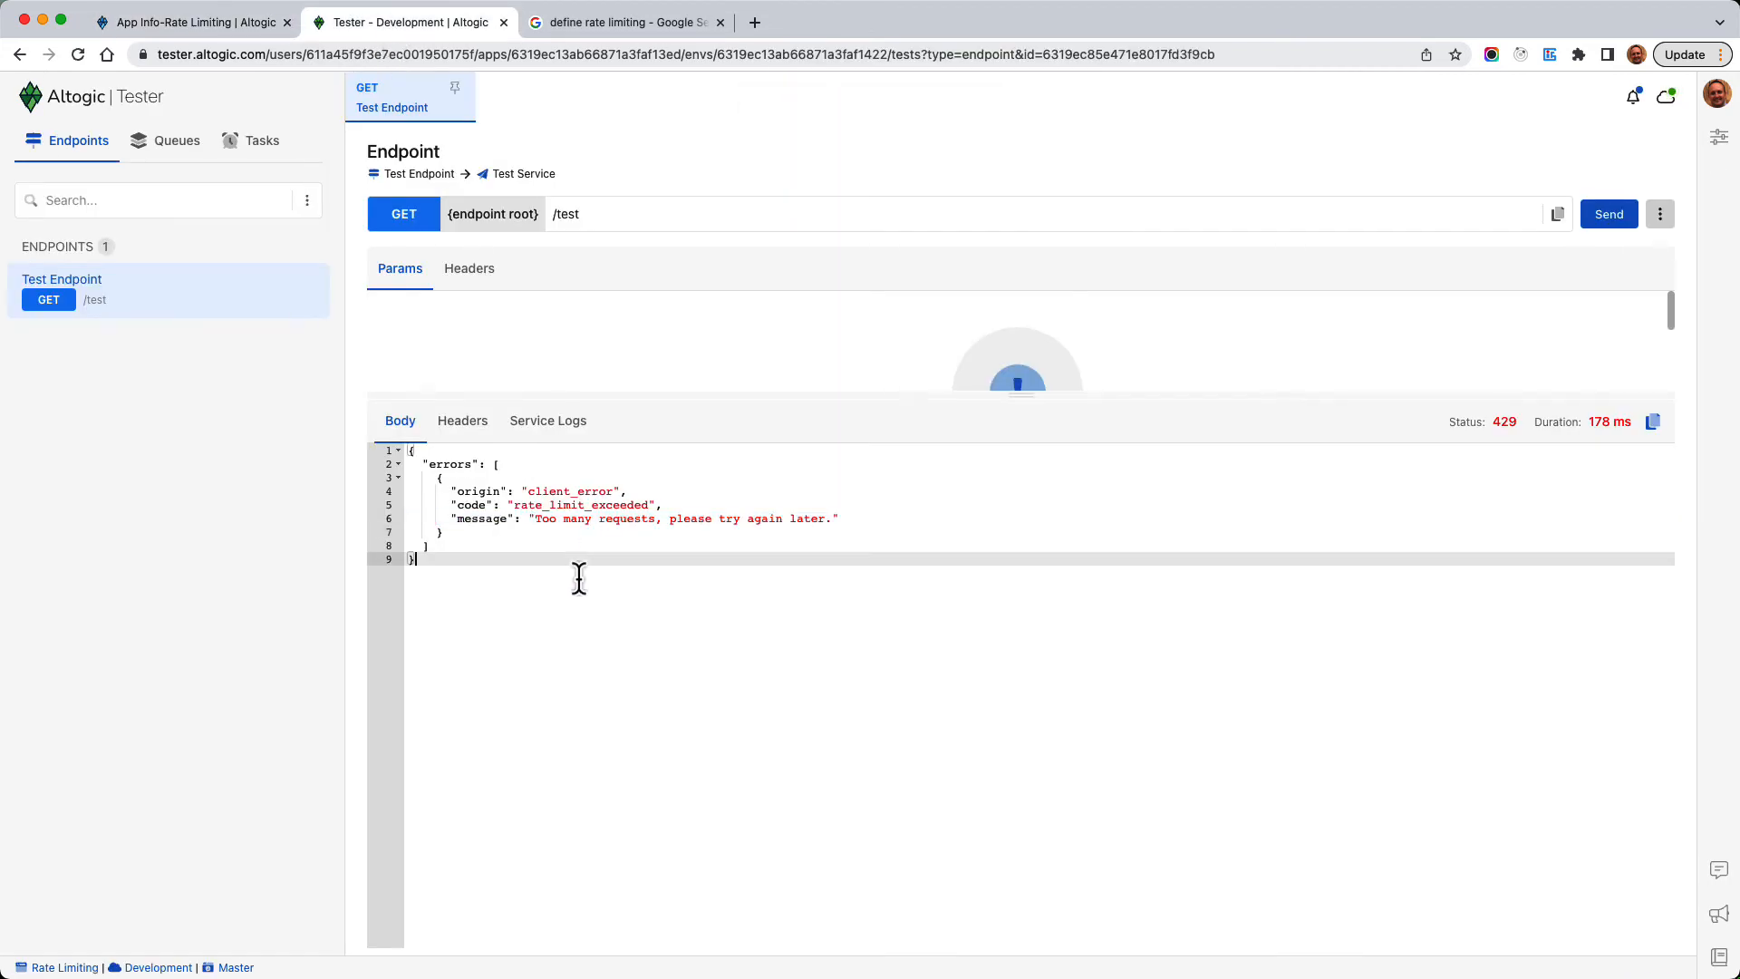
{"action": "left_click", "coordinate": [1602, 218]}
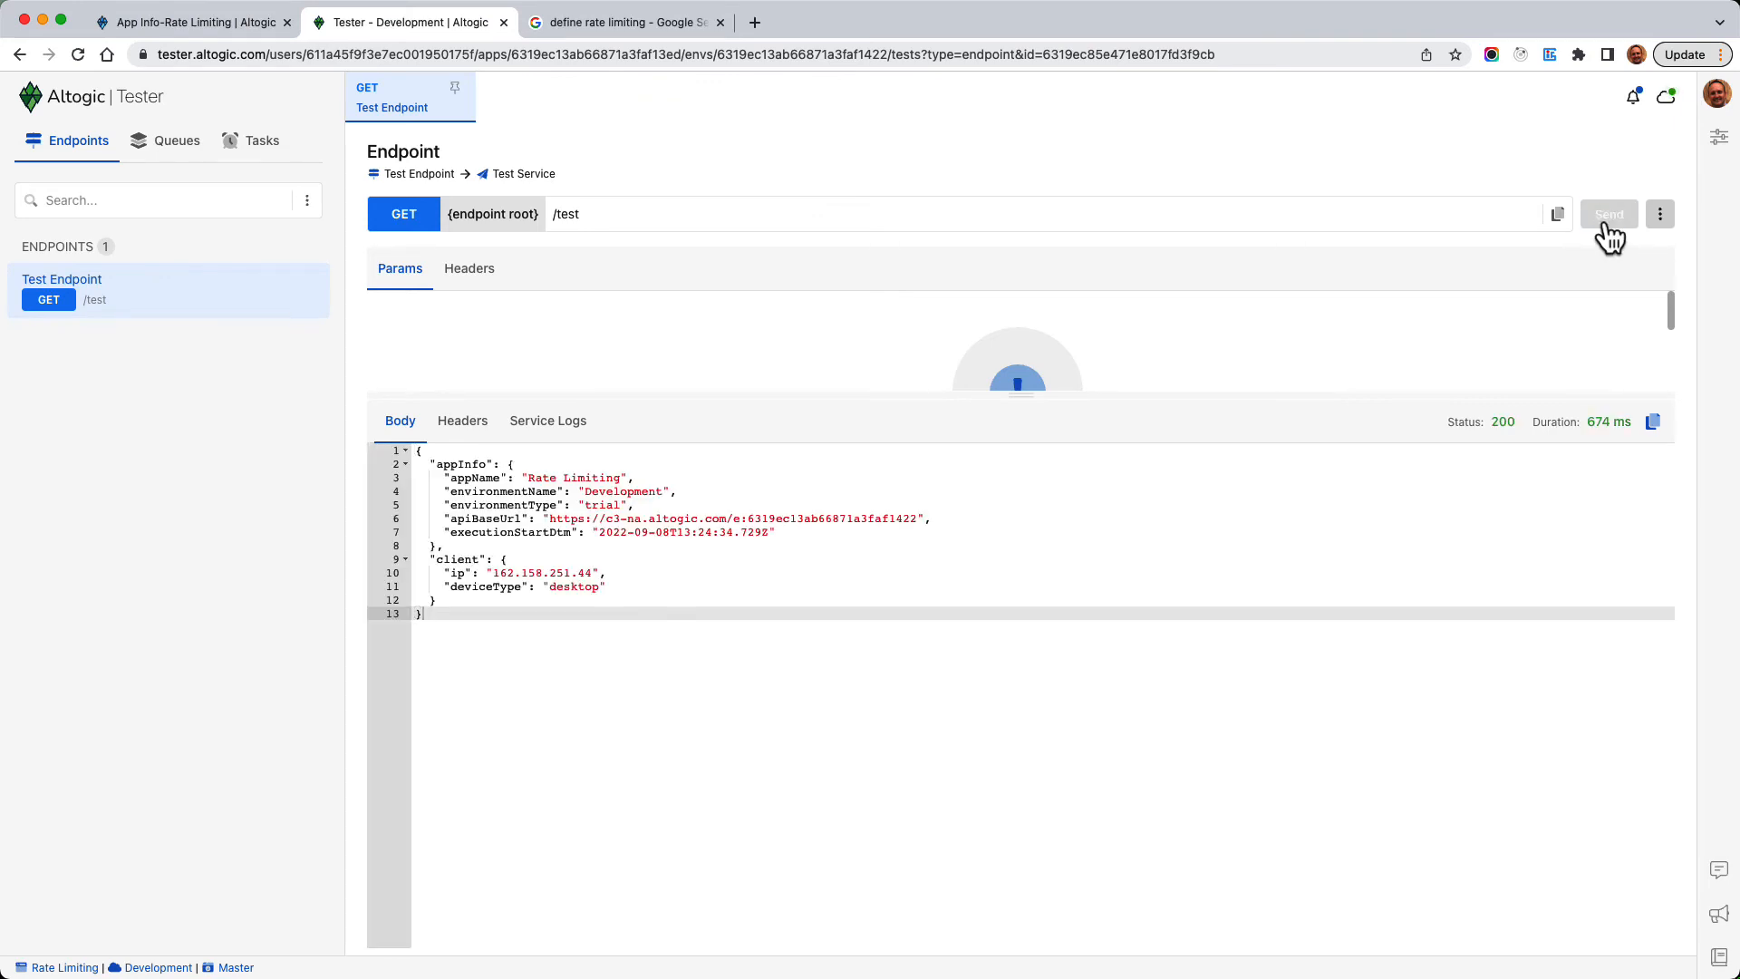
{"action": "left_click", "coordinate": [1608, 221]}
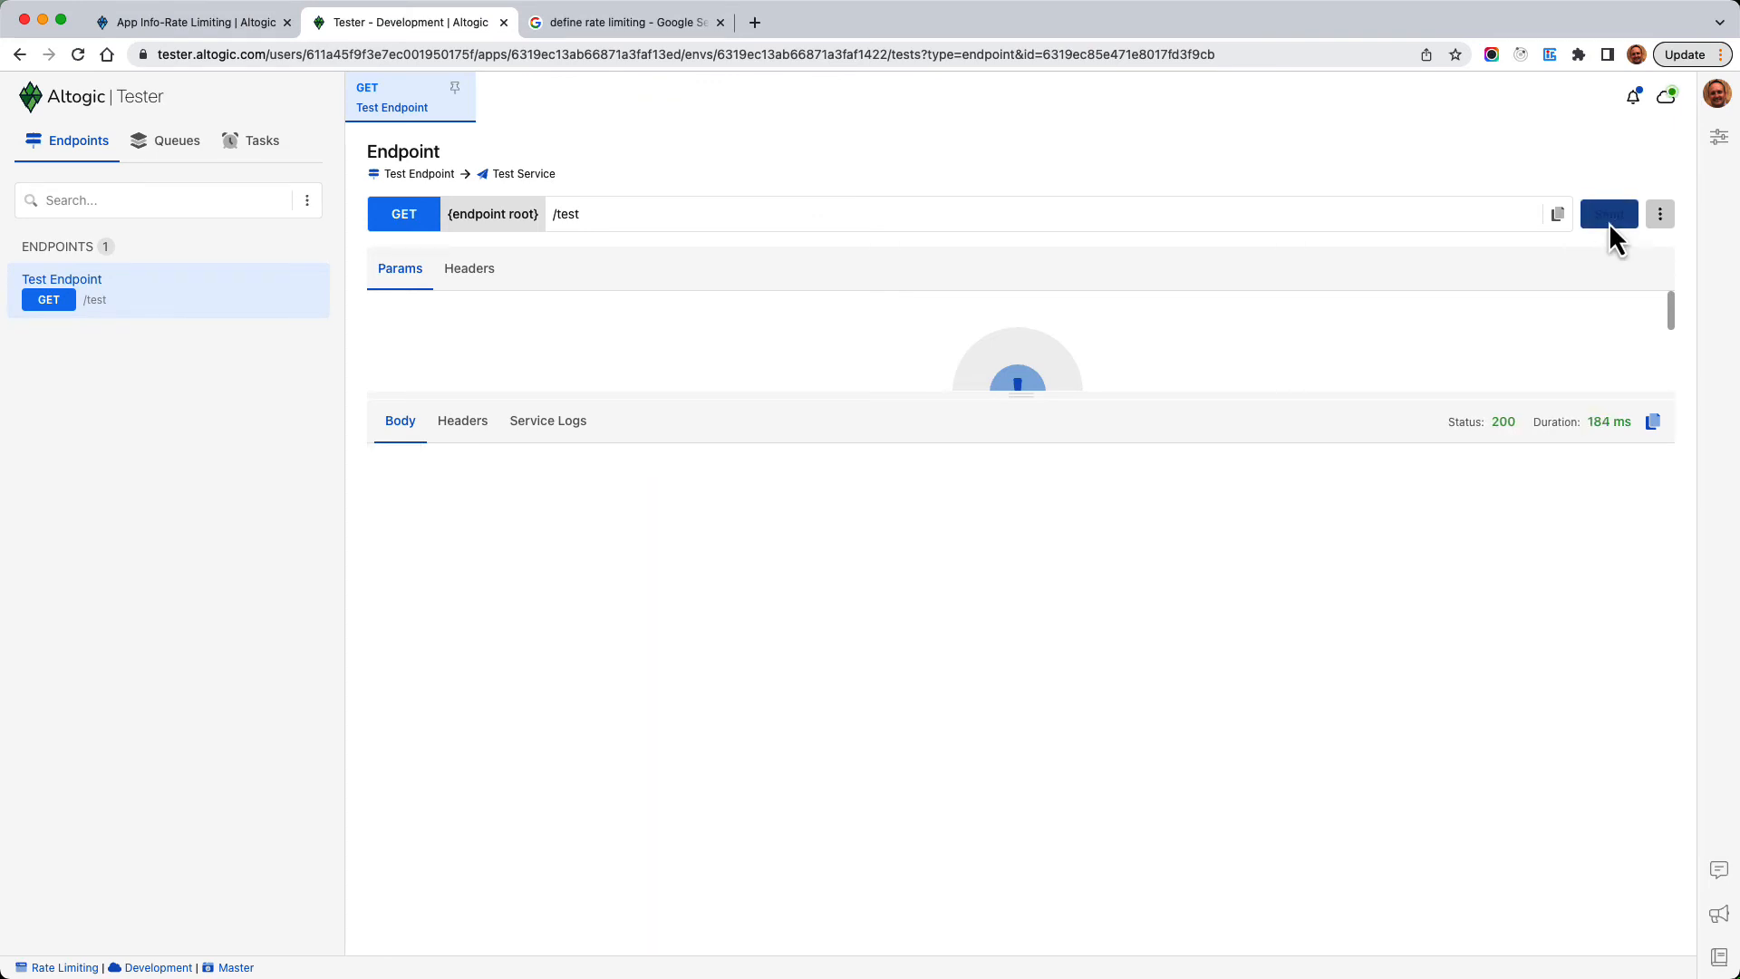
{"action": "left_click", "coordinate": [1610, 225]}
{"action": "left_click", "coordinate": [1610, 222]}
{"action": "left_click", "coordinate": [1610, 222]}
{"action": "left_click", "coordinate": [1610, 221]}
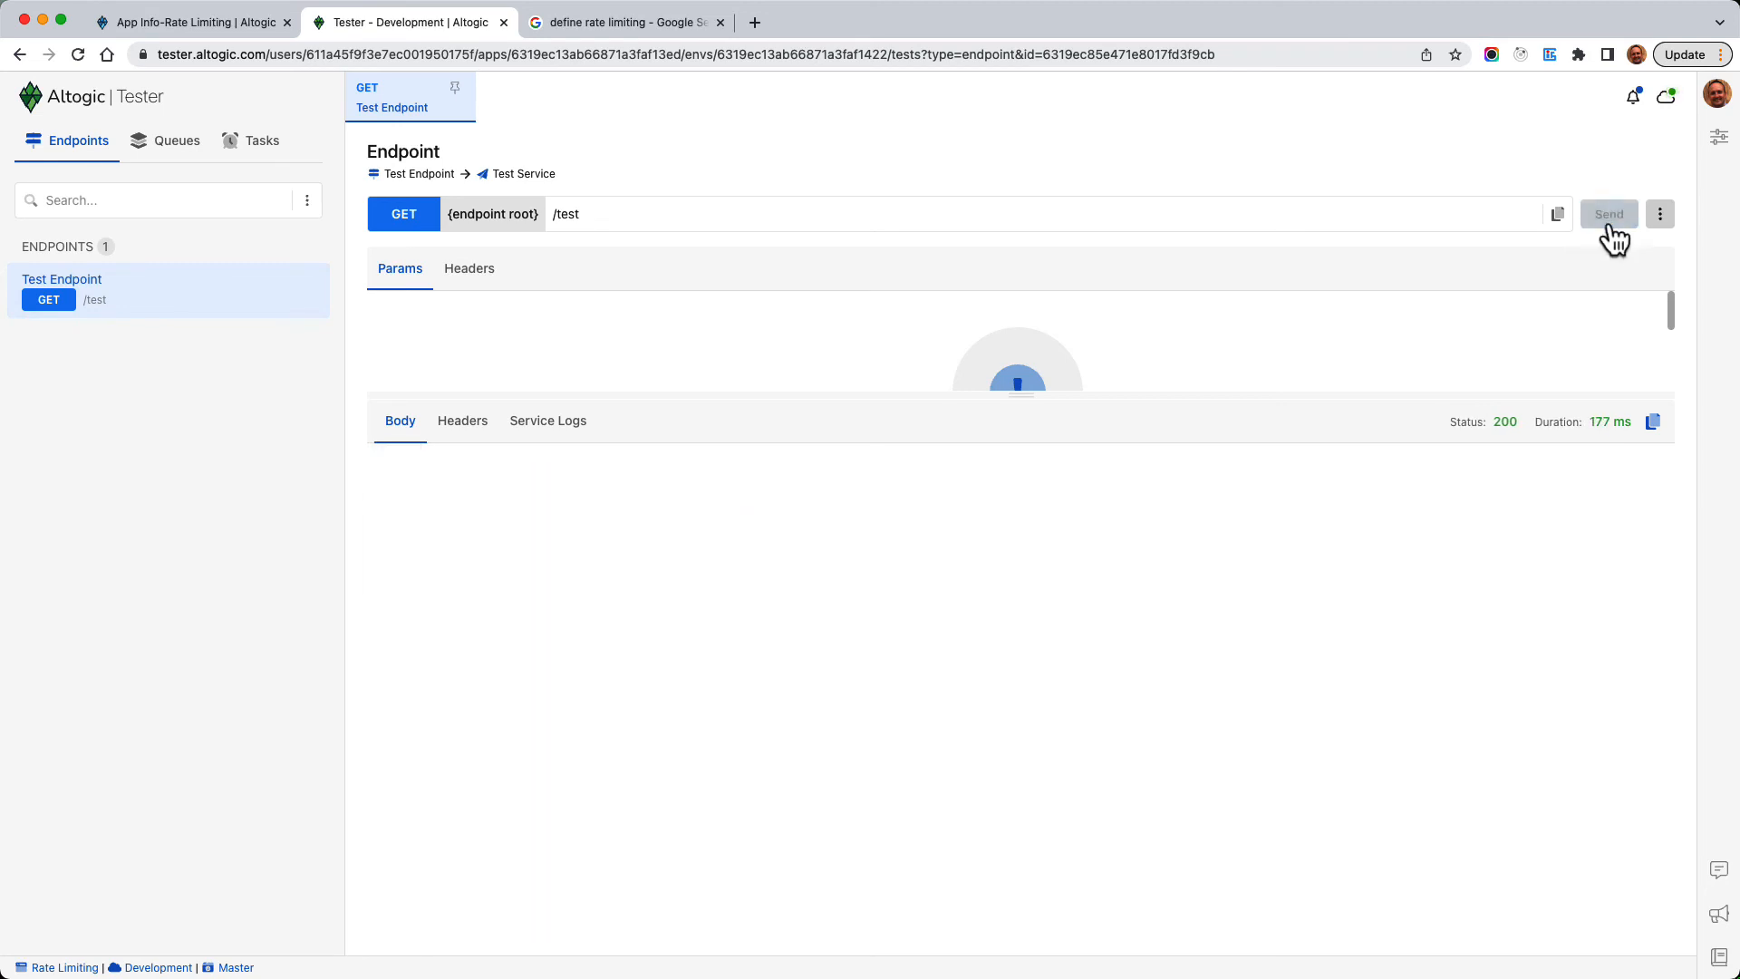
{"action": "left_click", "coordinate": [1610, 221]}
{"action": "left_click", "coordinate": [1610, 221]}
Step: In the designer, assign Rate limit 2 as Test Endpoint's rate limiter and update the endpoint
{"action": "left_click", "coordinate": [196, 23]}
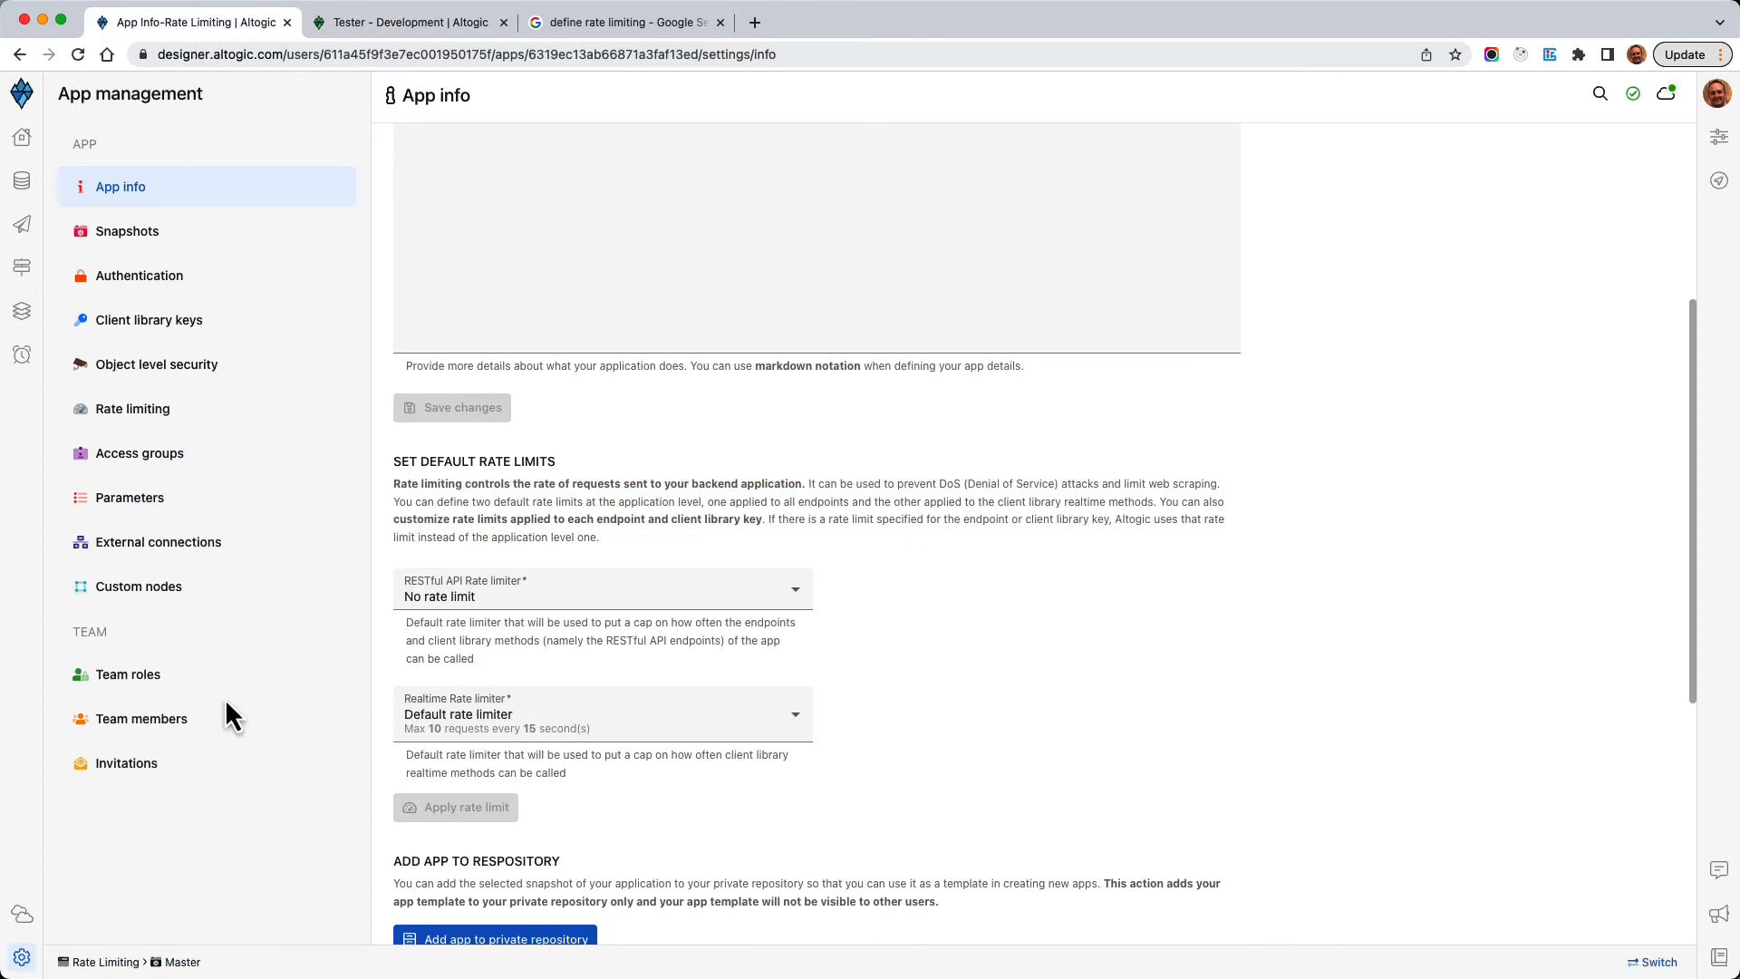
{"action": "left_click", "coordinate": [22, 267]}
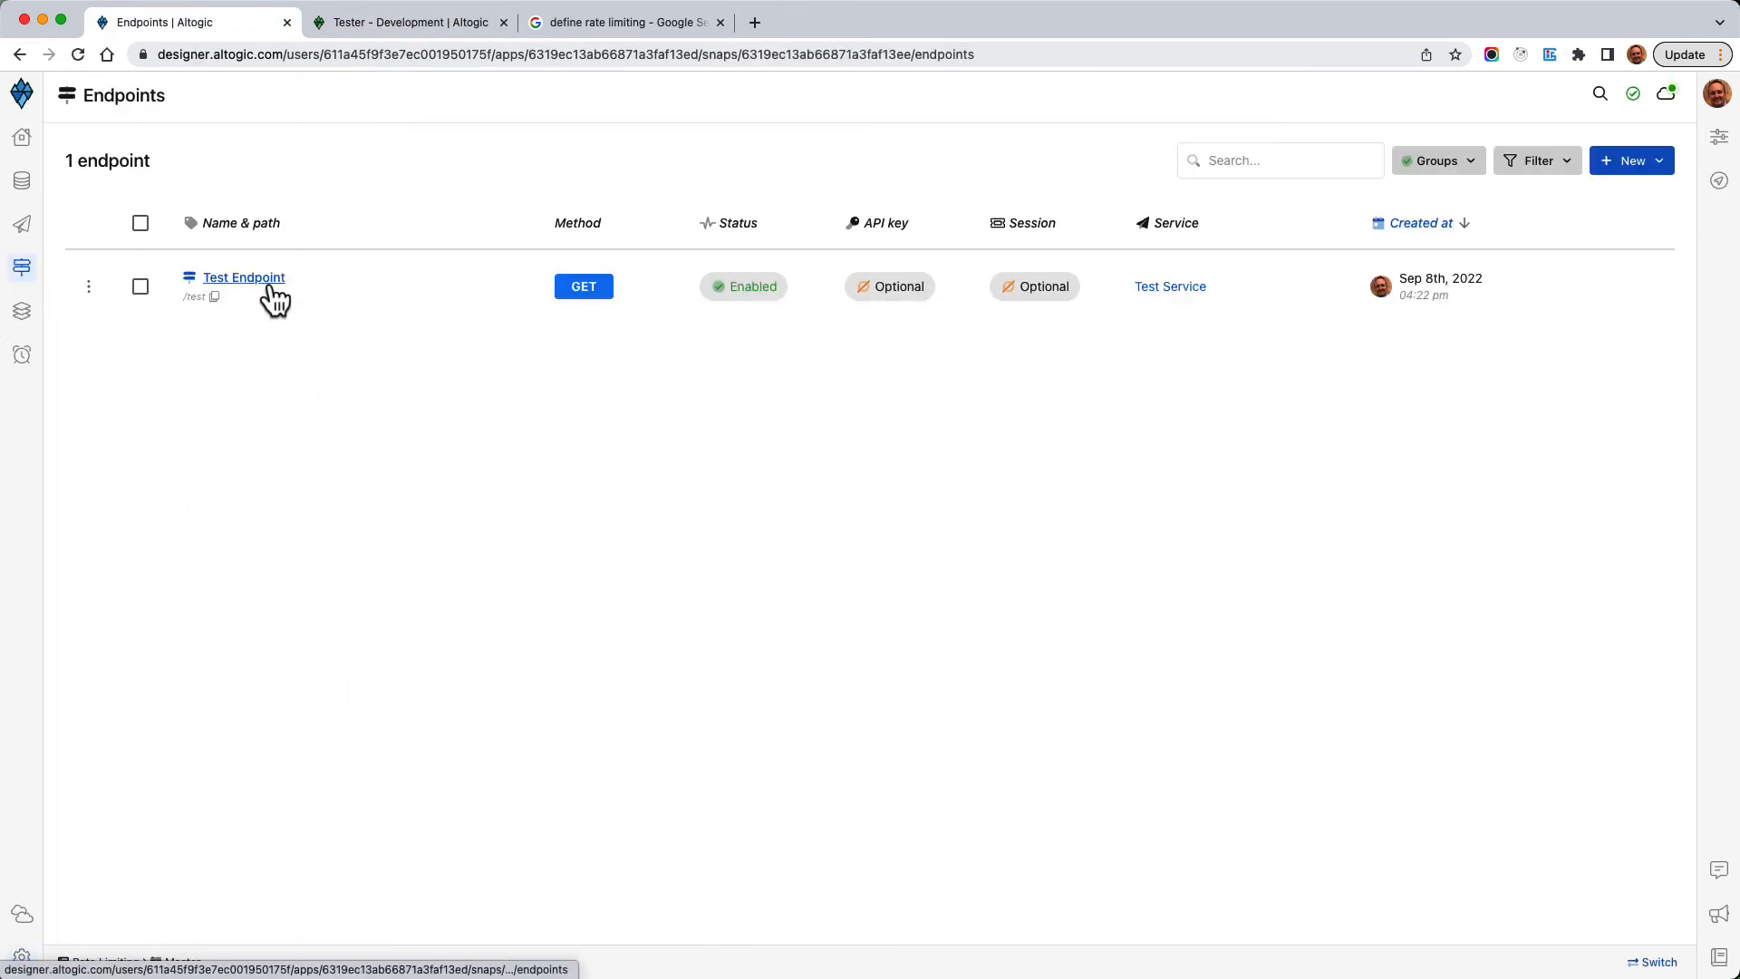
{"action": "left_click", "coordinate": [270, 288]}
{"action": "left_click", "coordinate": [744, 578]}
{"action": "left_click", "coordinate": [739, 569]}
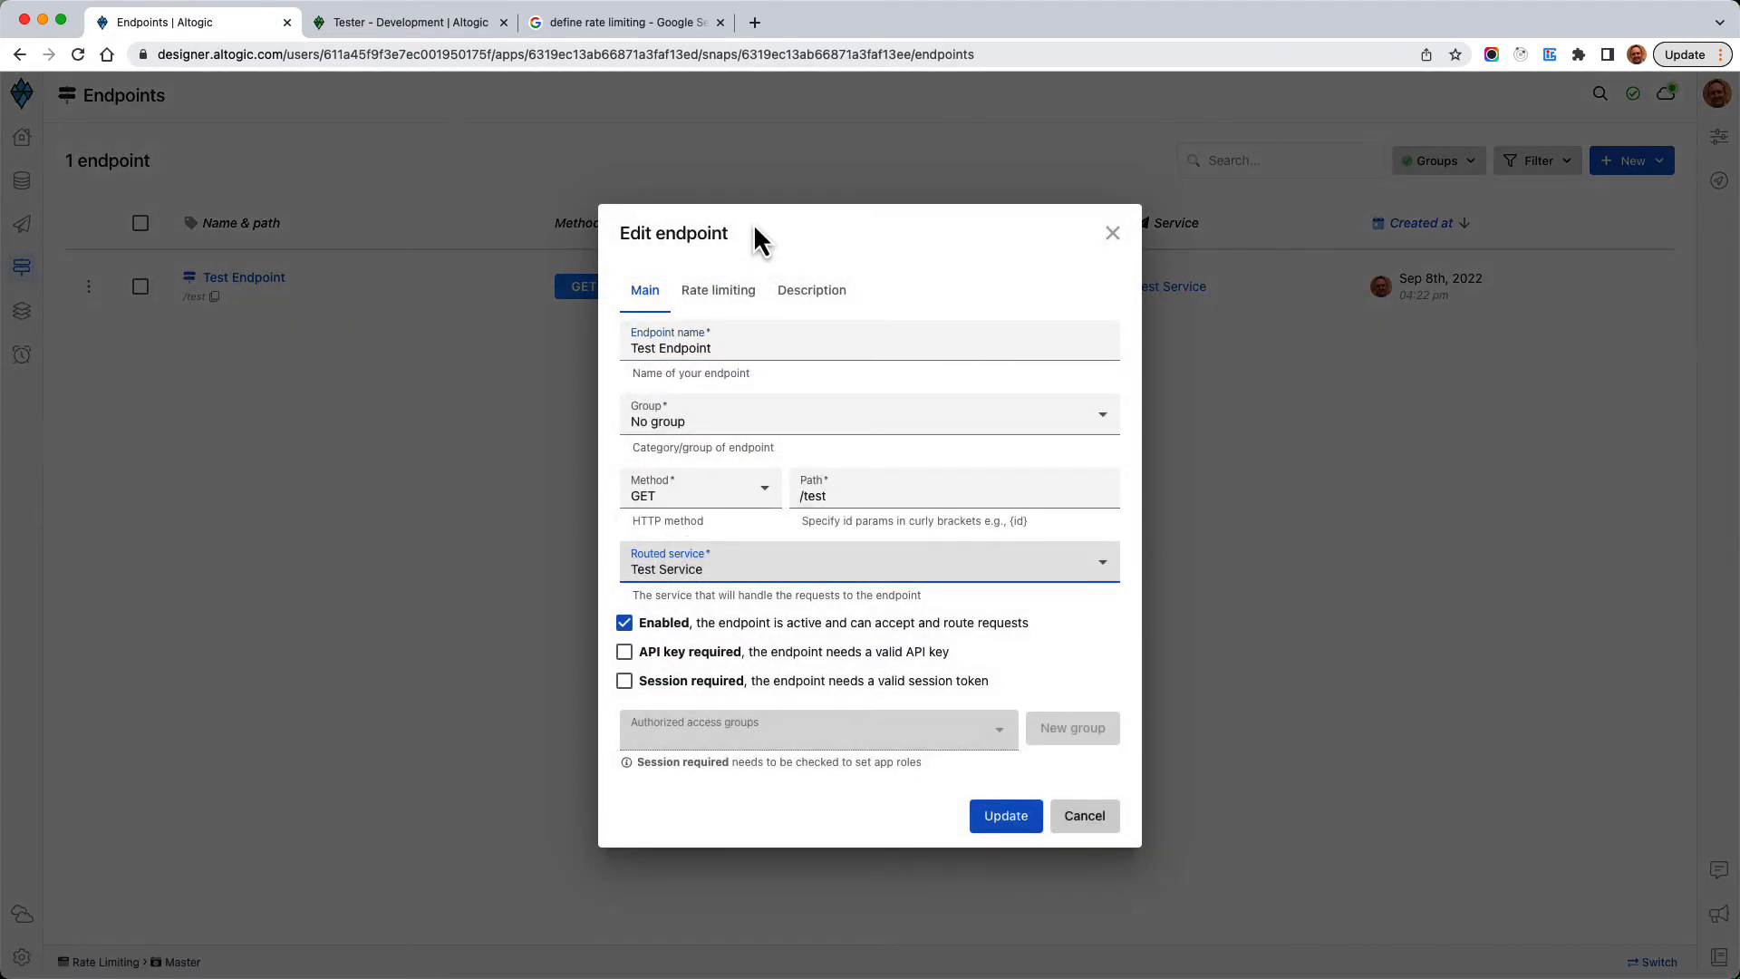
{"action": "left_click", "coordinate": [716, 295]}
{"action": "left_click", "coordinate": [726, 343]}
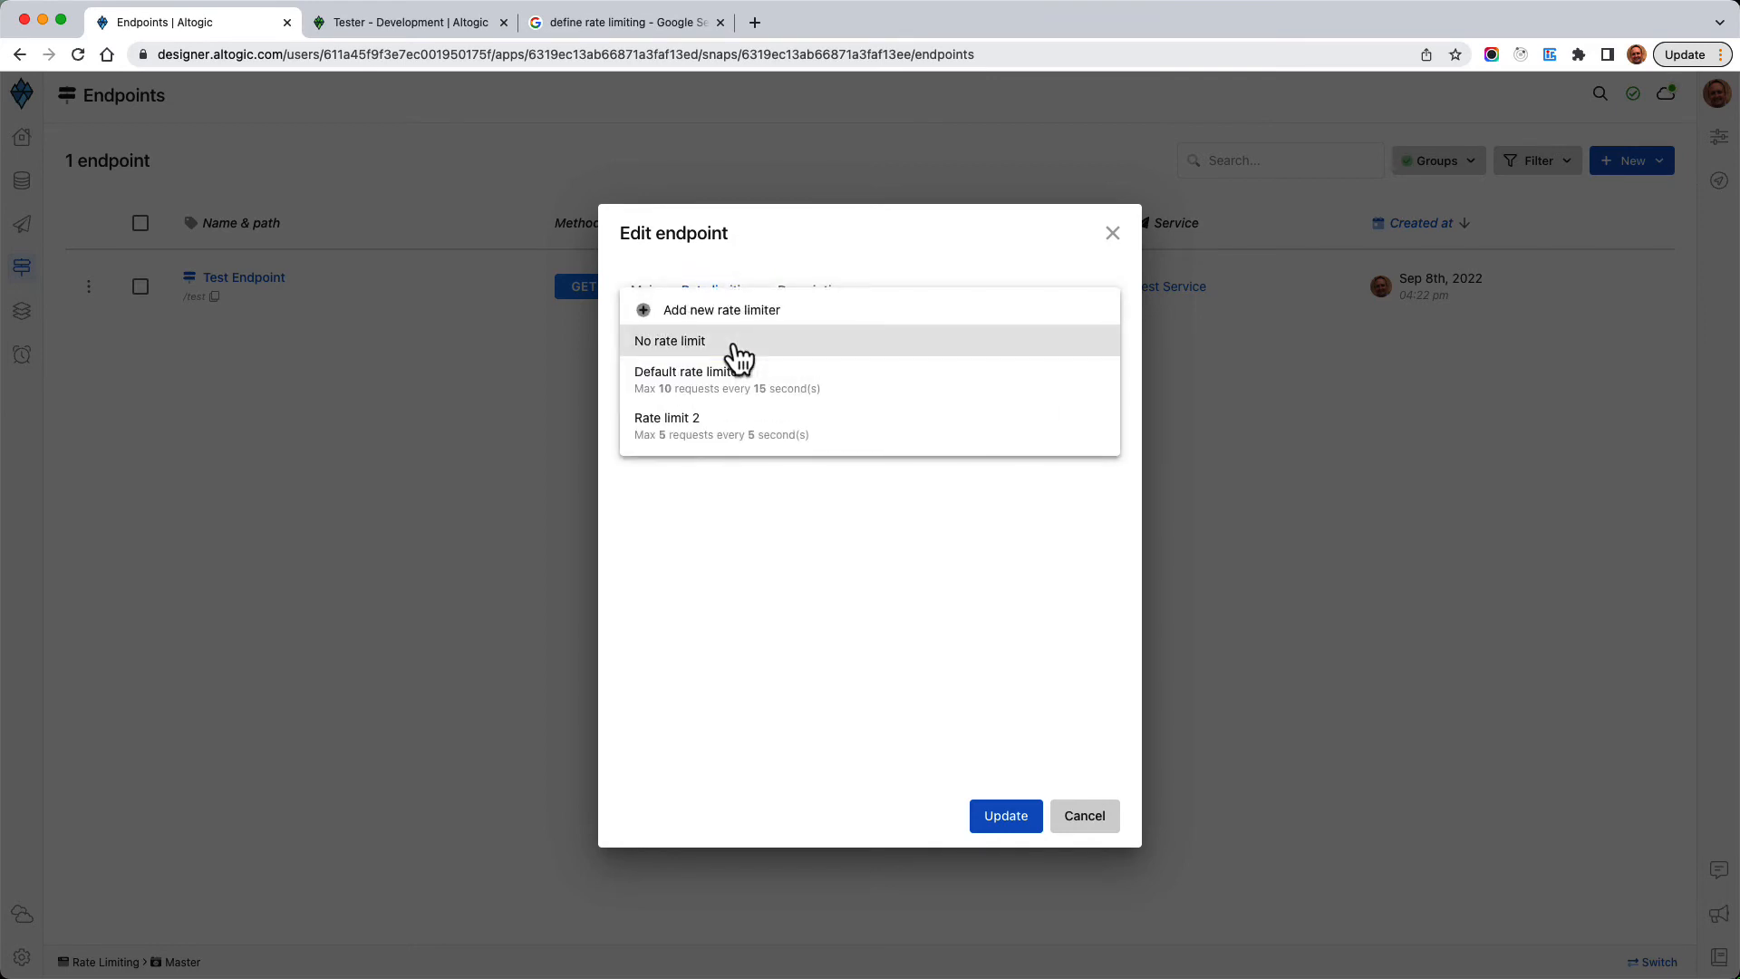
{"action": "left_click", "coordinate": [692, 426]}
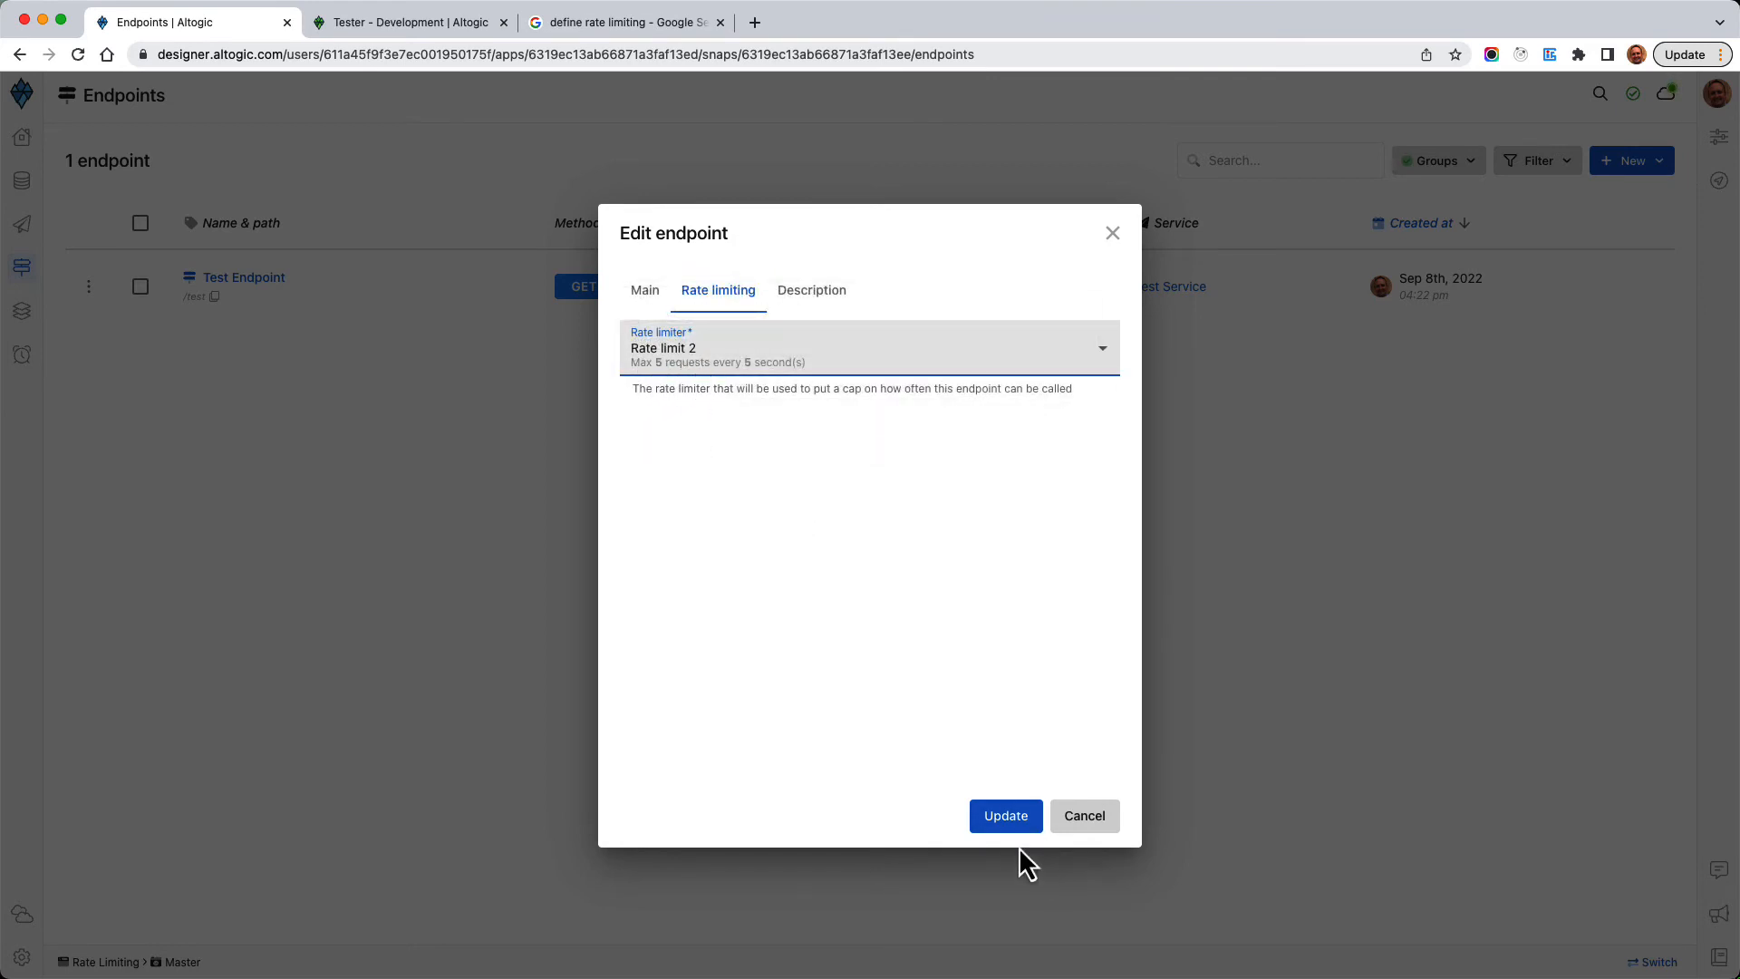
{"action": "left_click", "coordinate": [1006, 815]}
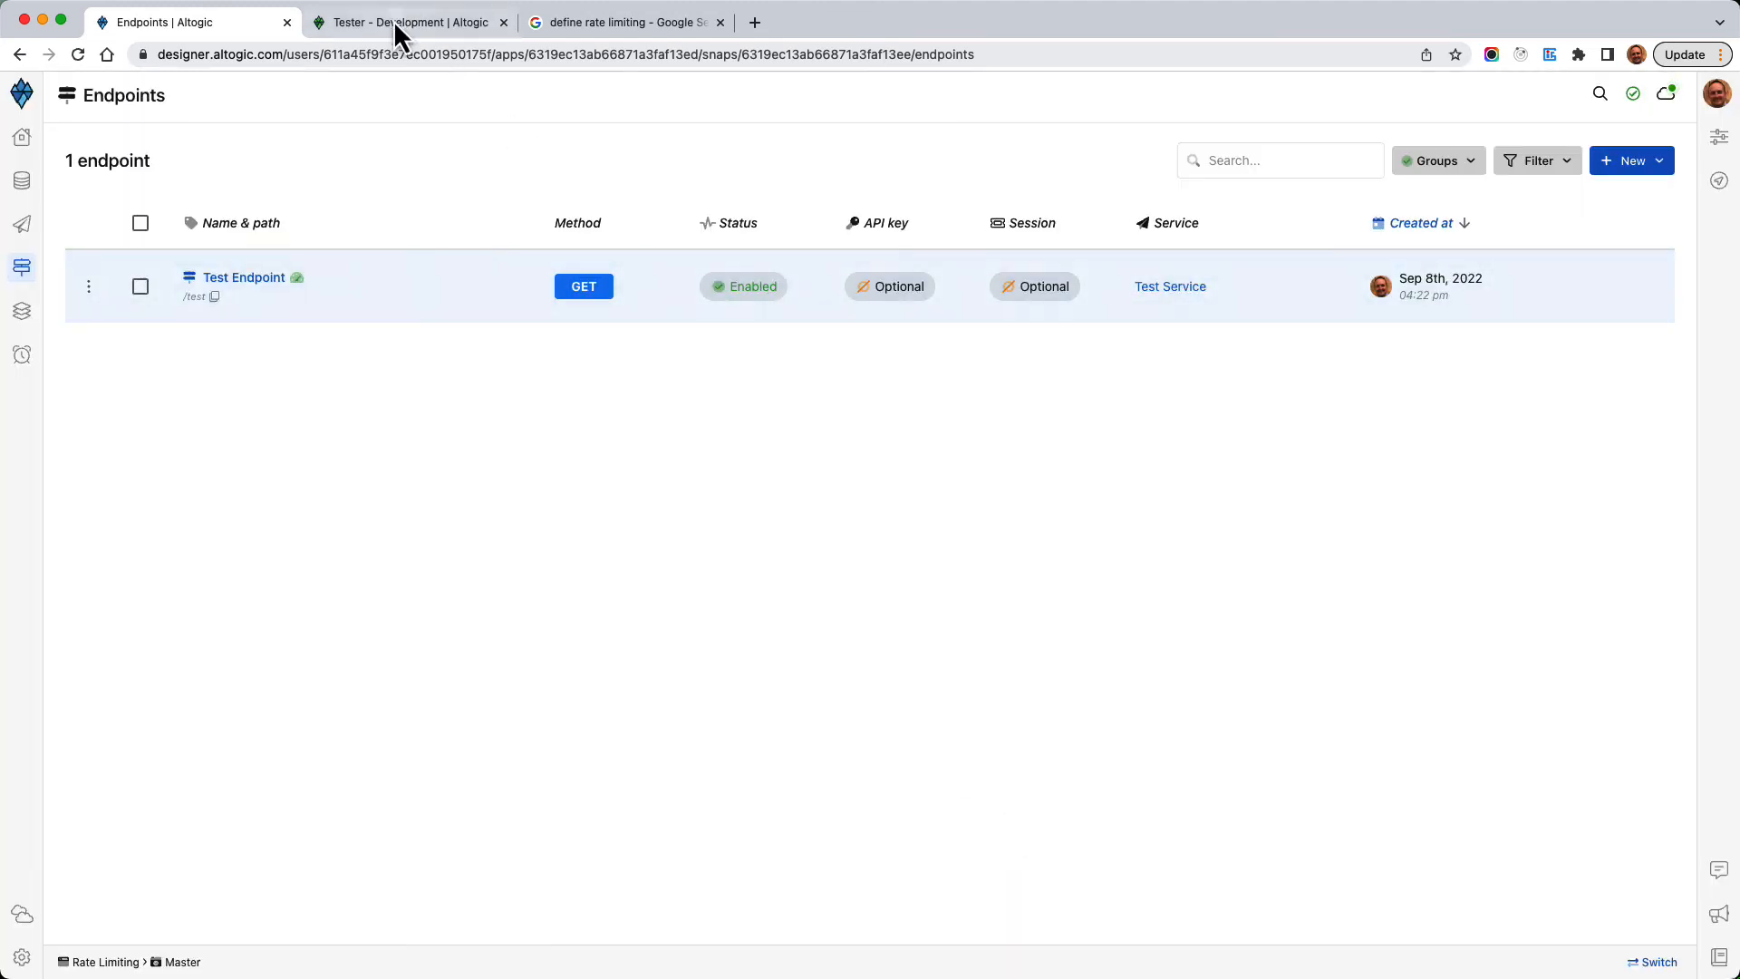
Step: In the tester, send the GET /test request repeatedly to test Rate limit 2 and inspect the message in the response body
{"action": "left_click", "coordinate": [395, 23]}
{"action": "left_click", "coordinate": [777, 532]}
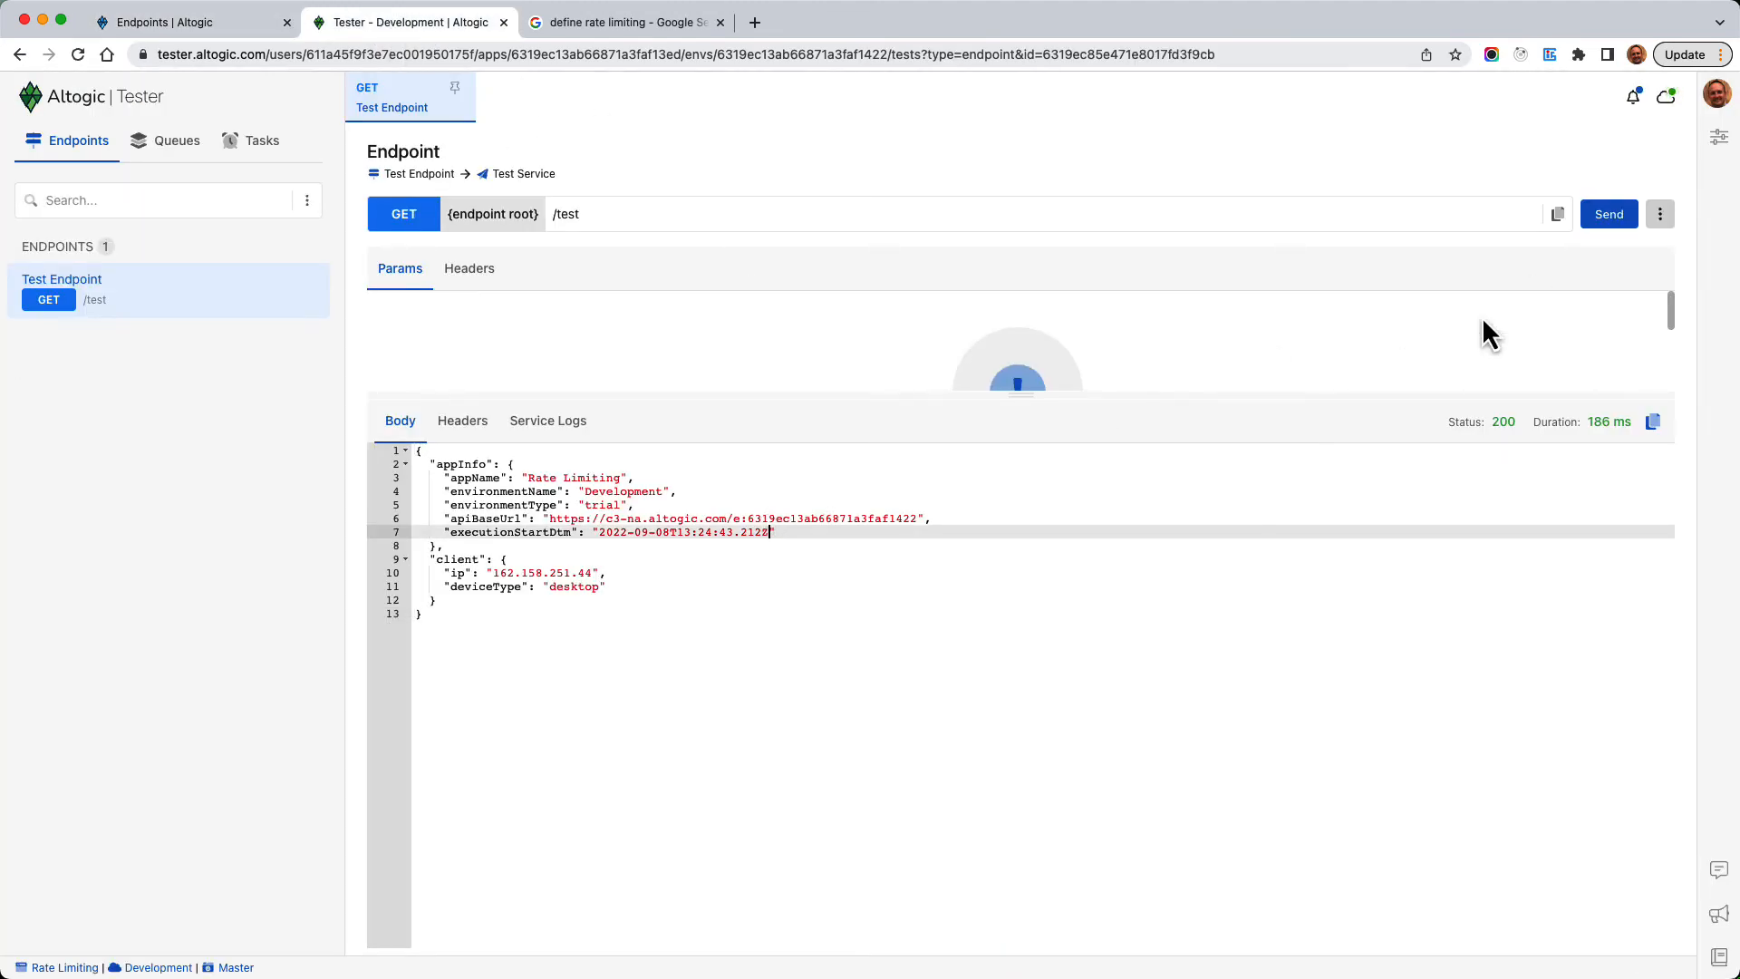
{"action": "left_click", "coordinate": [1610, 218]}
{"action": "left_click", "coordinate": [1610, 218]}
{"action": "left_click", "coordinate": [1609, 217]}
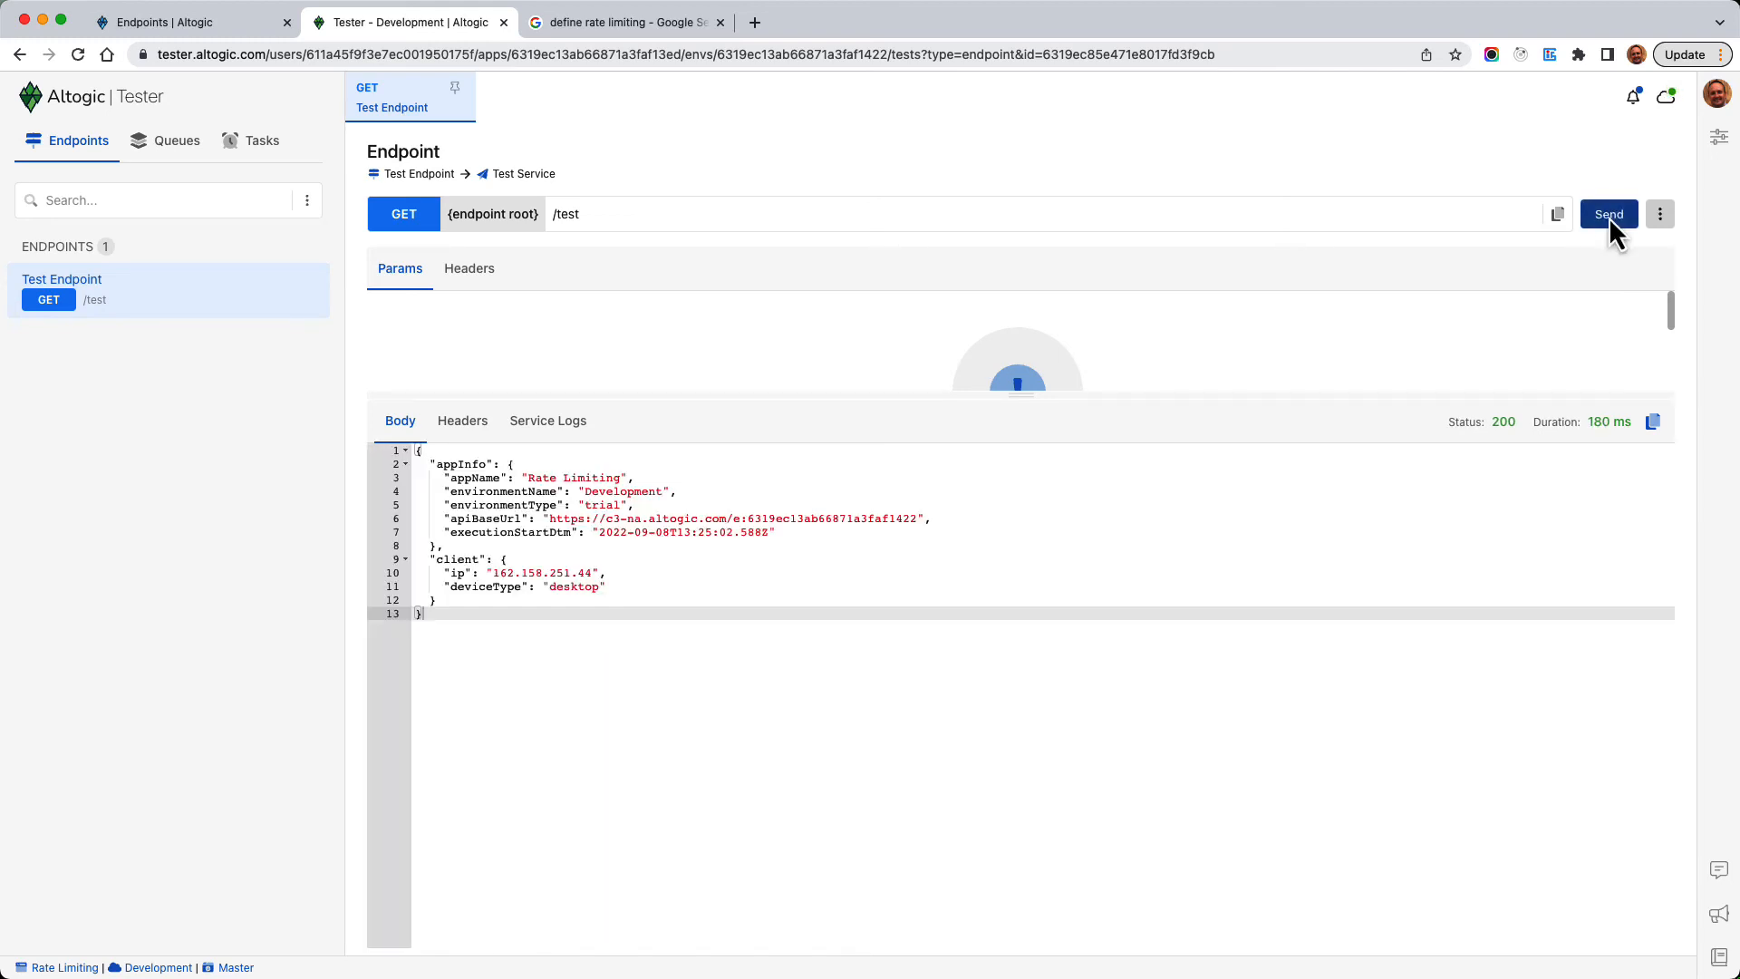
{"action": "left_click", "coordinate": [1610, 218]}
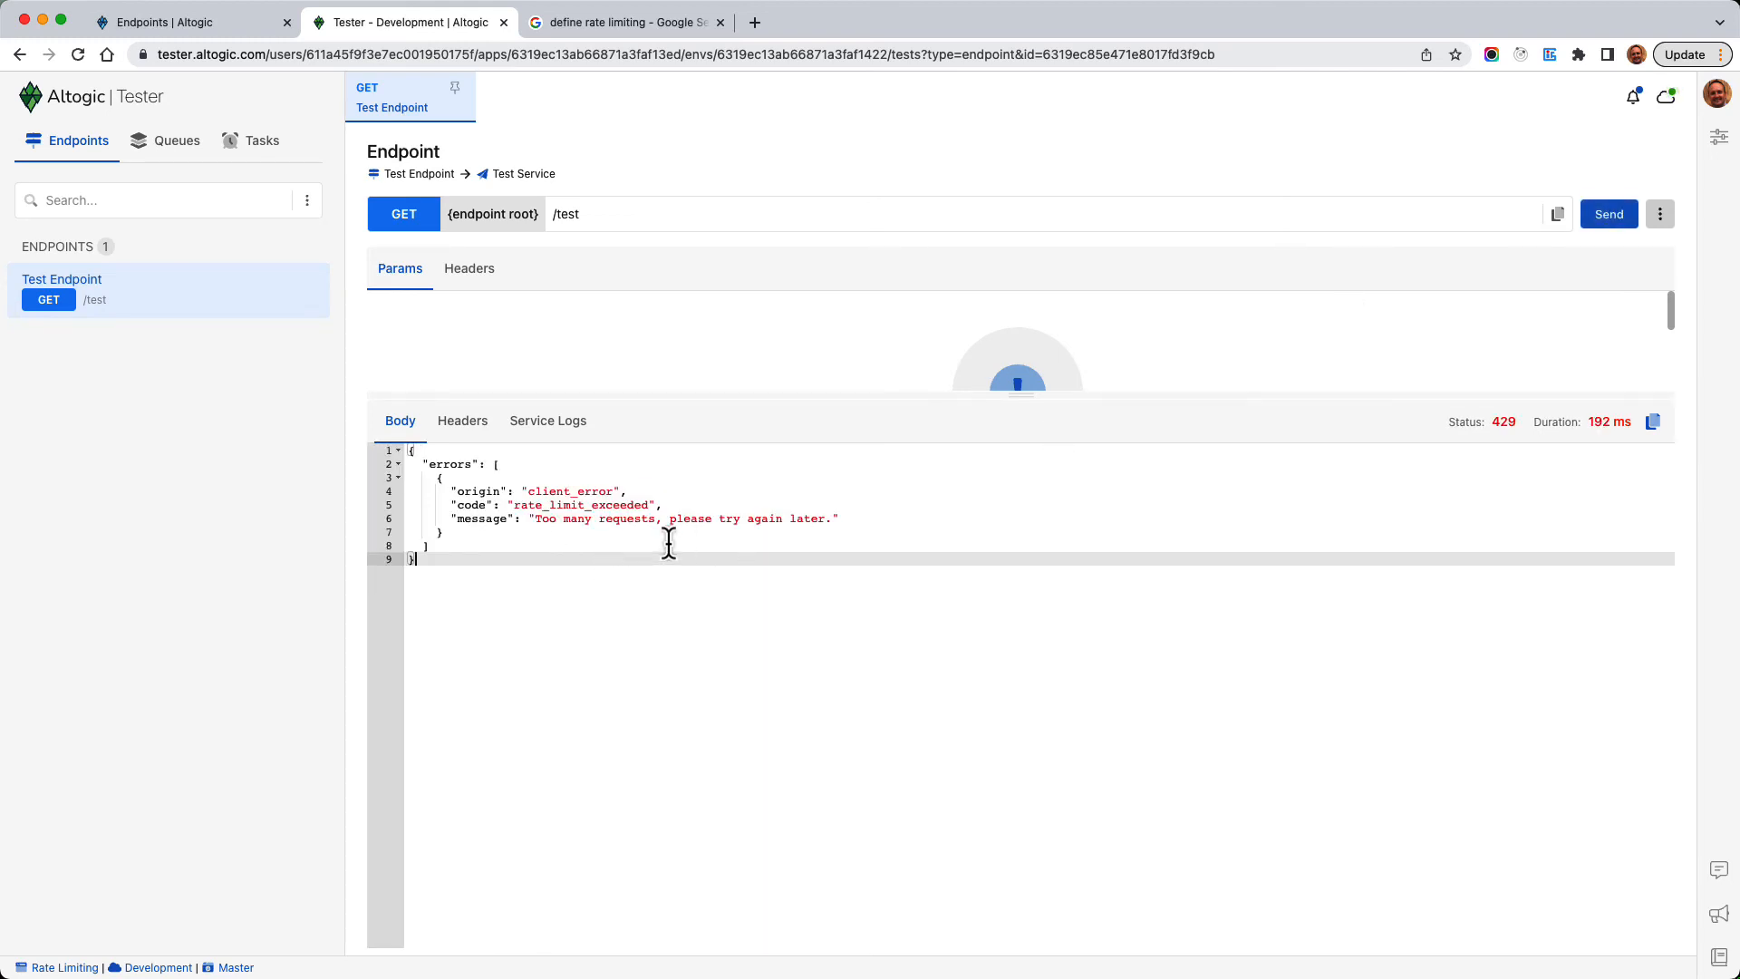
{"action": "triple_click", "coordinate": [621, 518]}
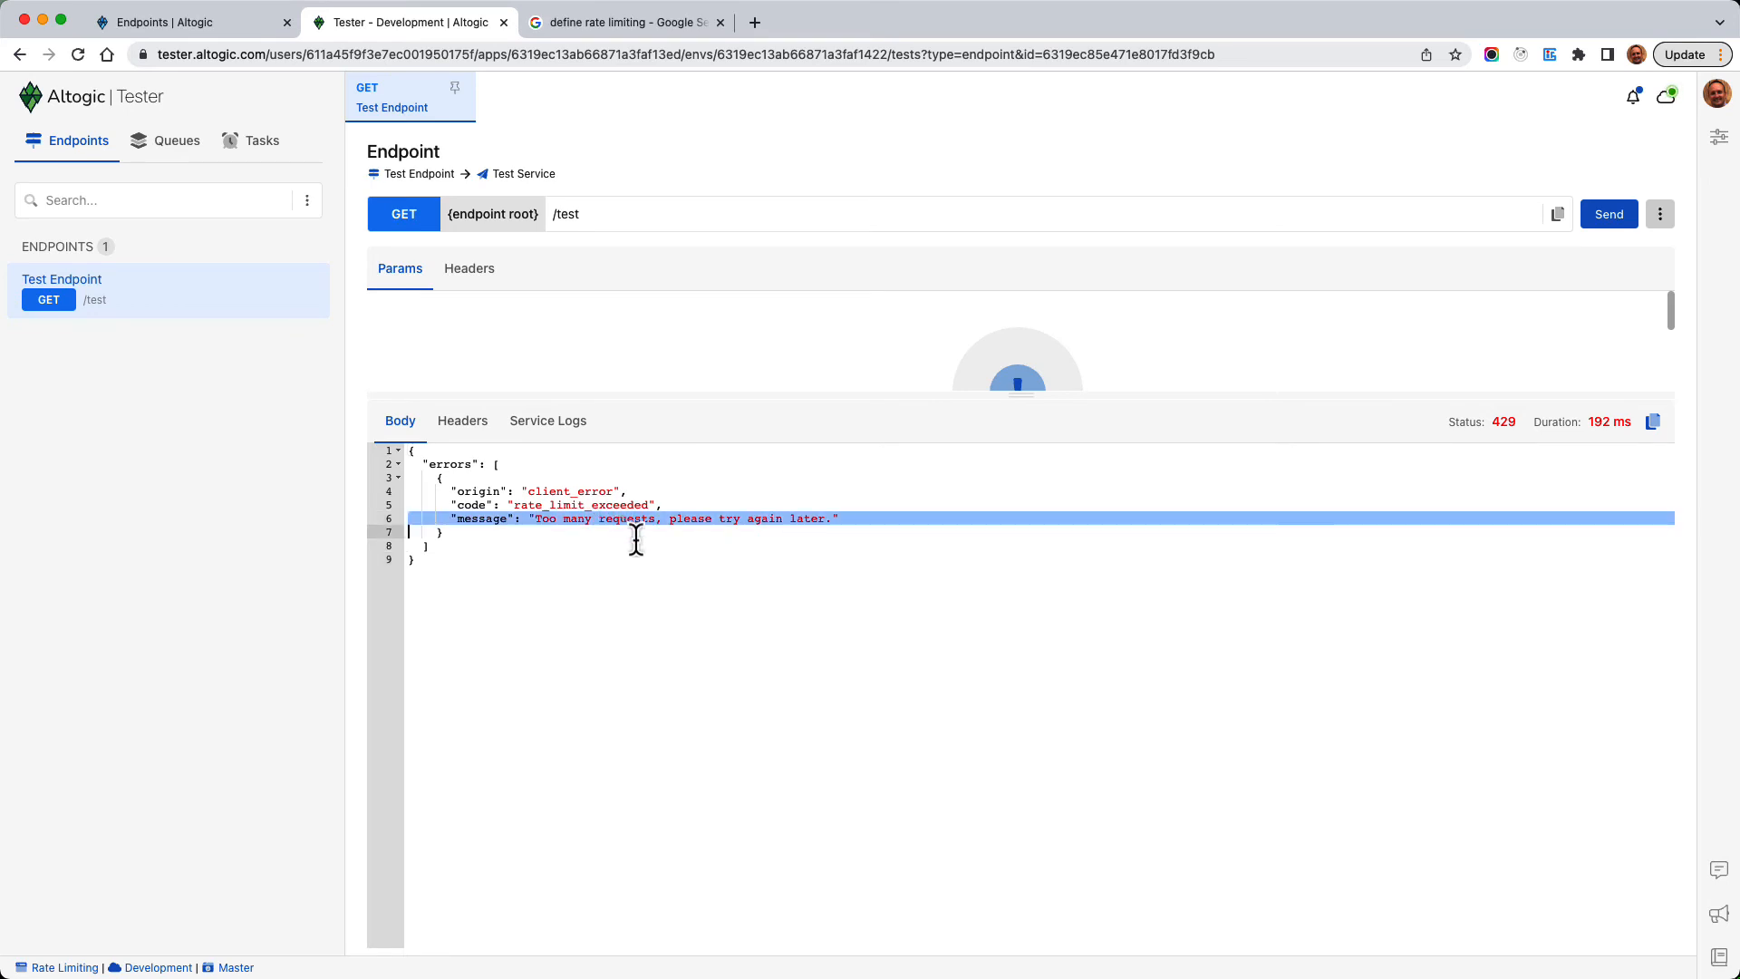
{"action": "left_click", "coordinate": [710, 591]}
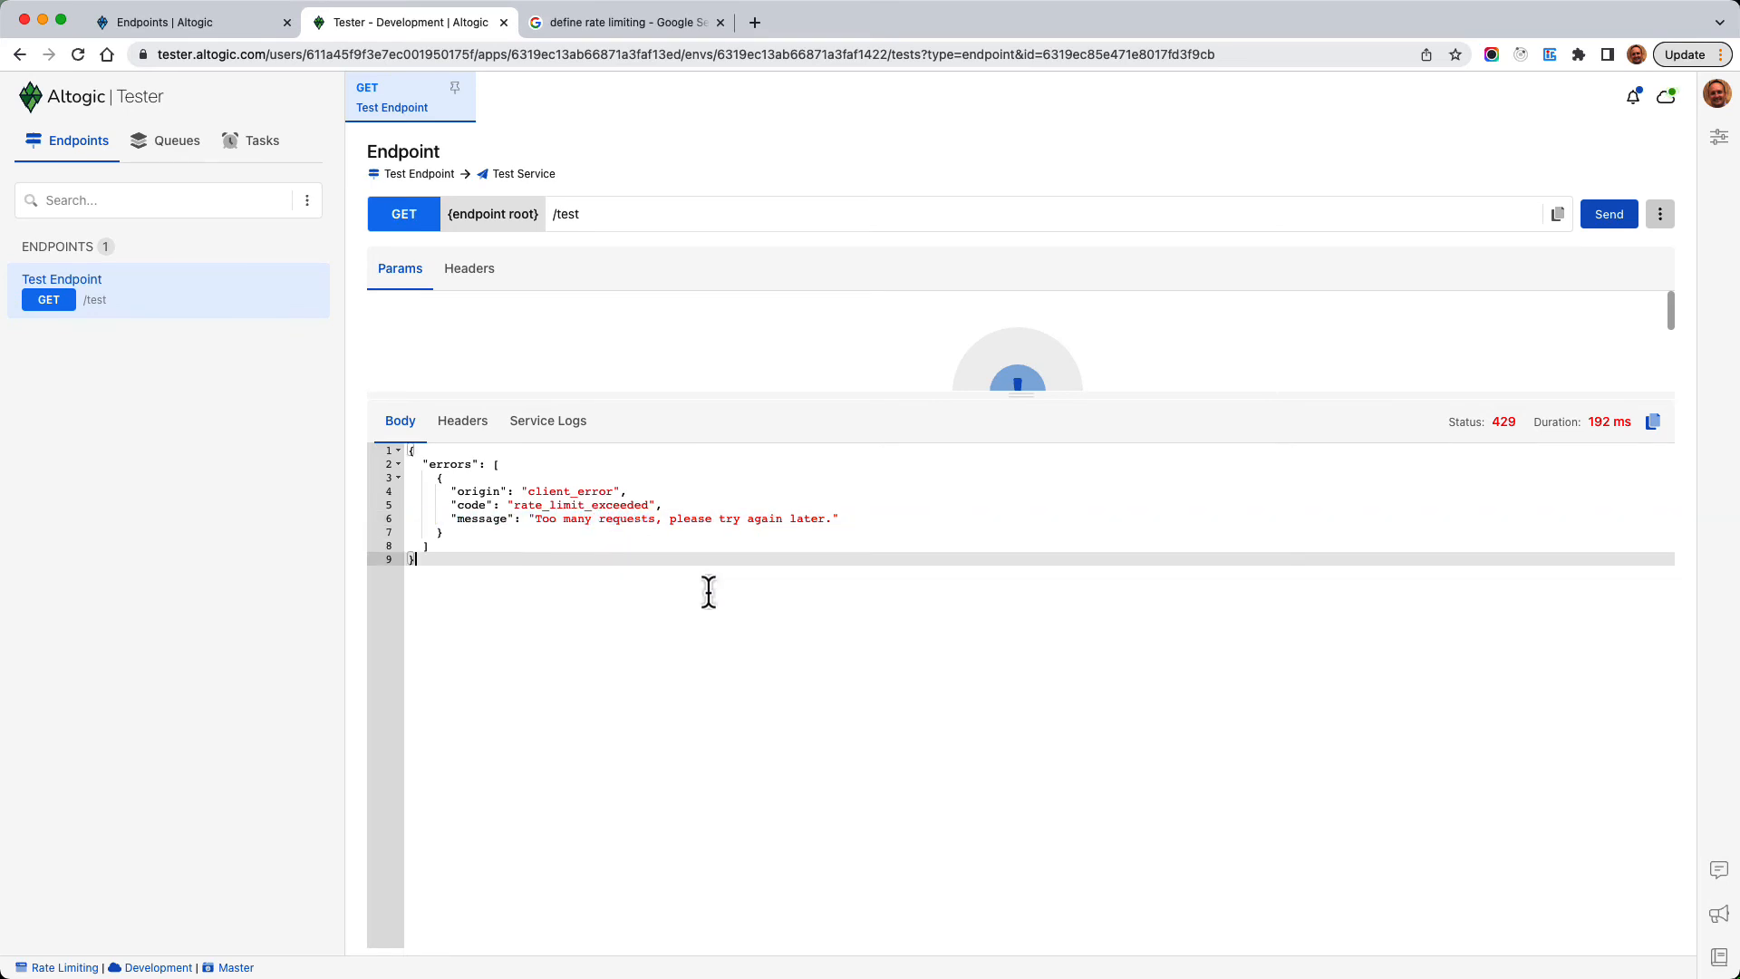
Step: Back in the designer, review Test Endpoint's rate limiter without changing it and check the app's default rate limits
{"action": "left_click", "coordinate": [193, 25]}
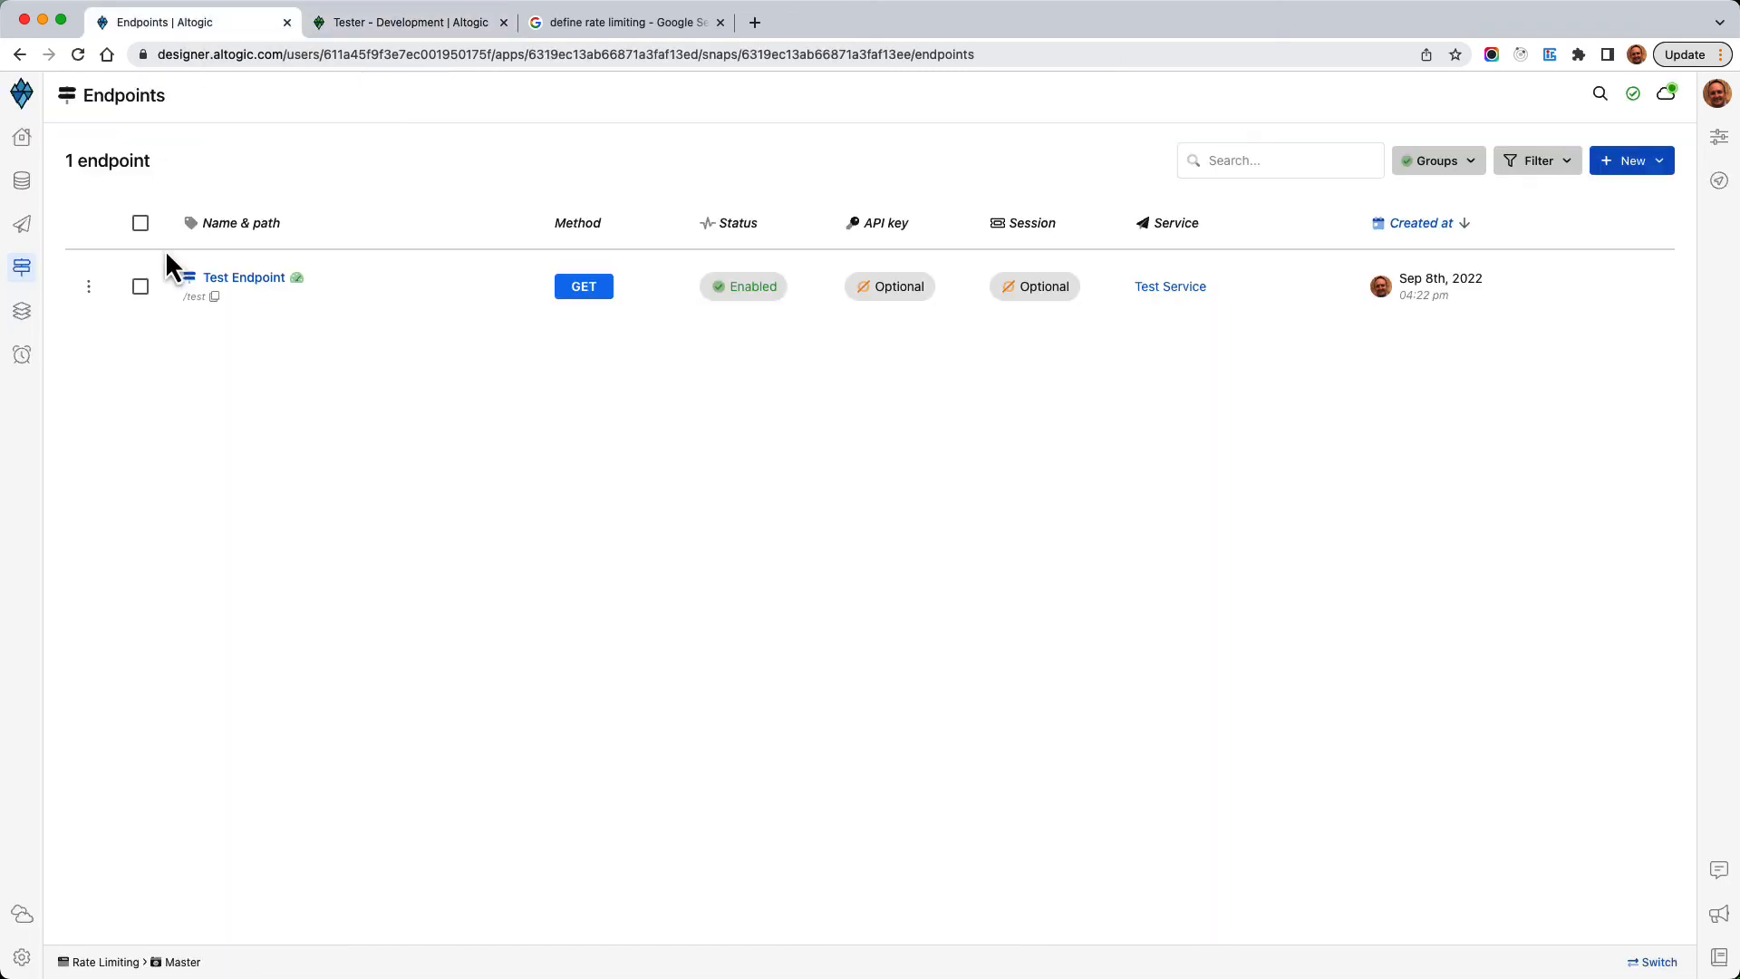
{"action": "left_click", "coordinate": [265, 283]}
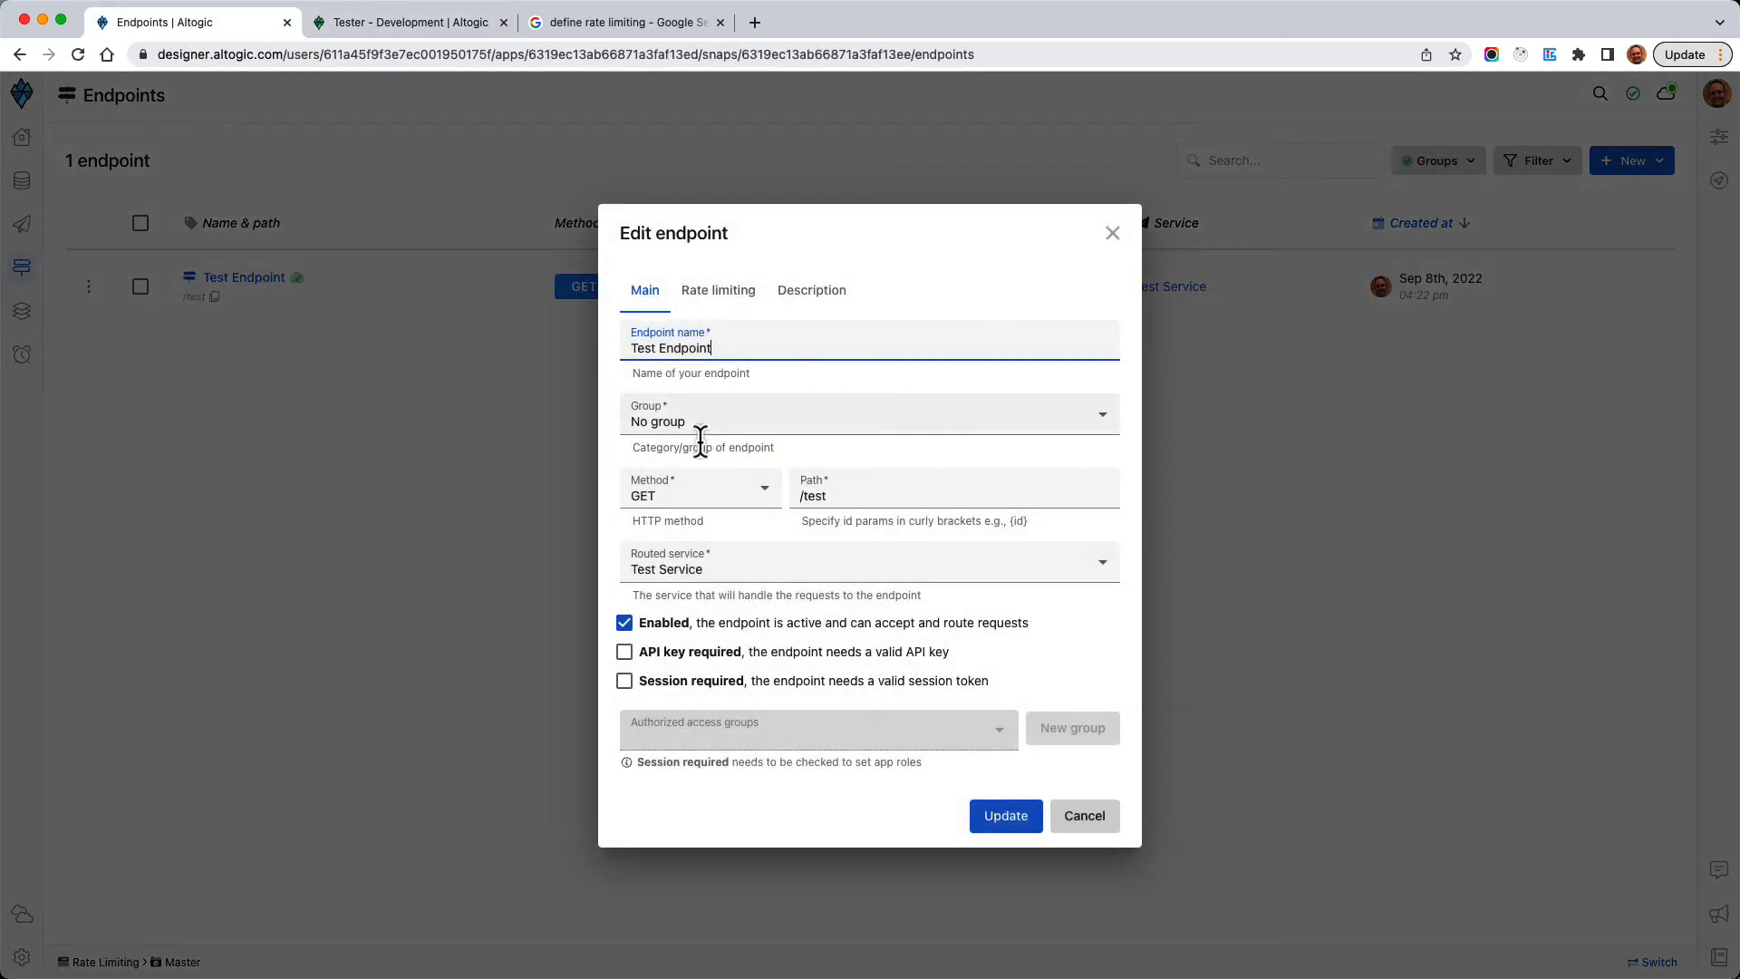
{"action": "left_click", "coordinate": [721, 292]}
{"action": "left_click", "coordinate": [750, 363]}
{"action": "left_click", "coordinate": [758, 613]}
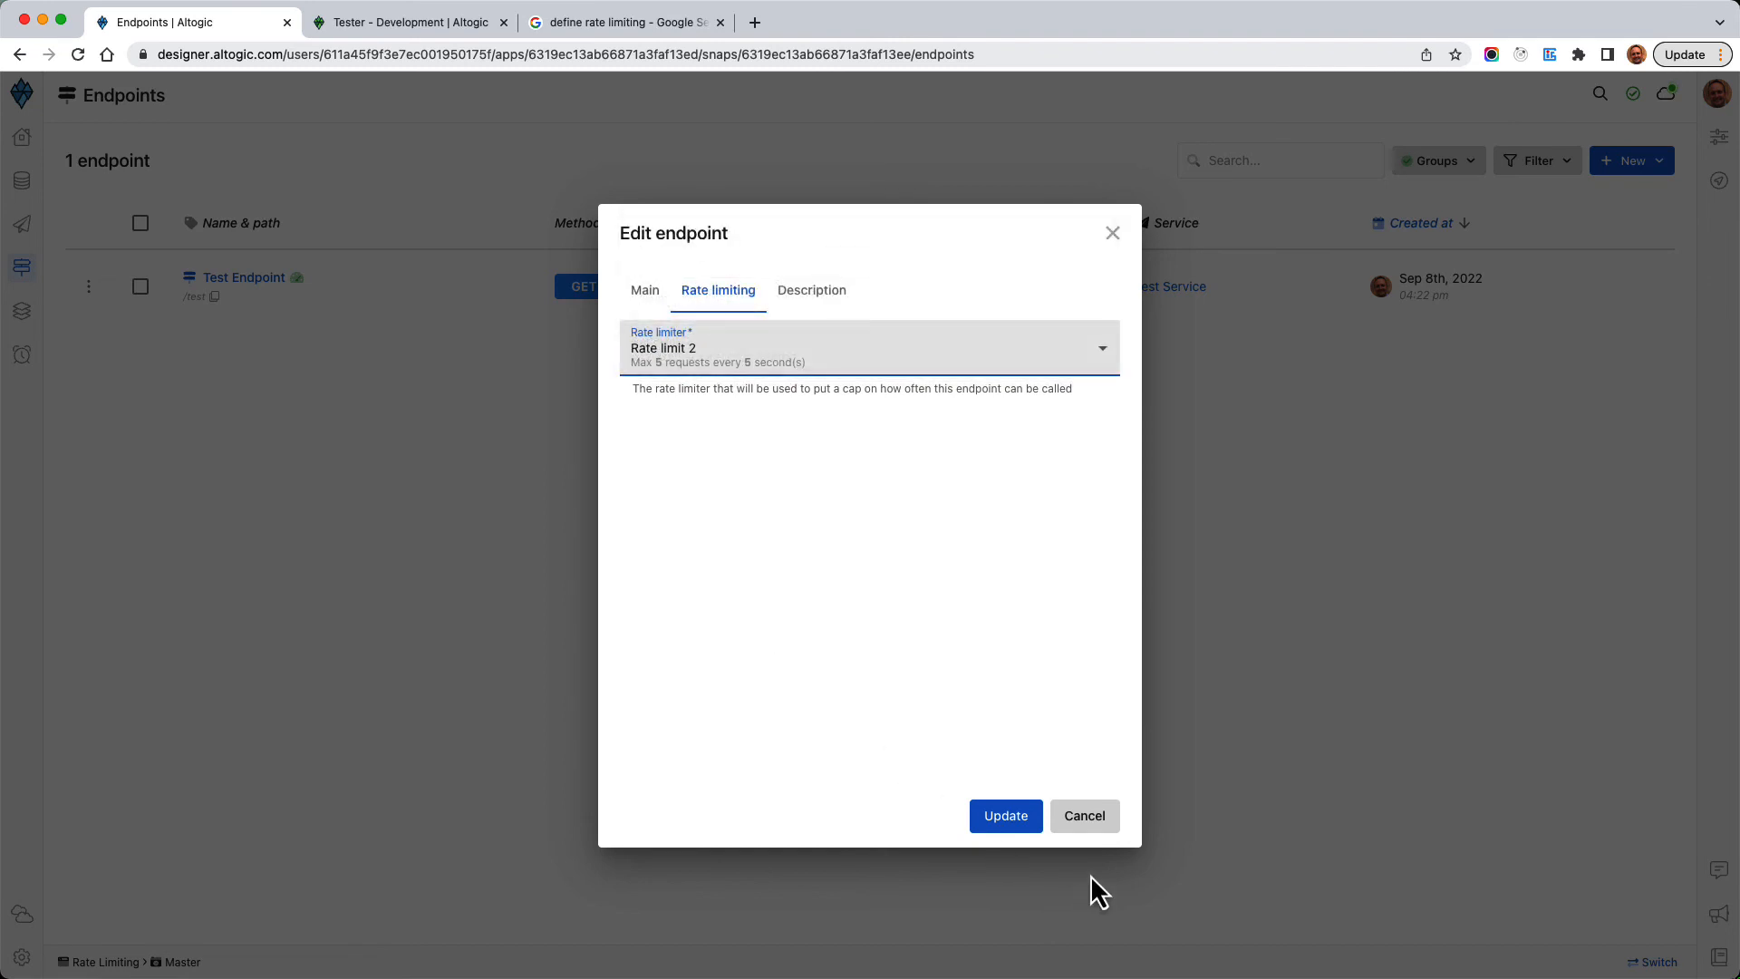
{"action": "left_click", "coordinate": [1090, 818]}
{"action": "left_click", "coordinate": [265, 280]}
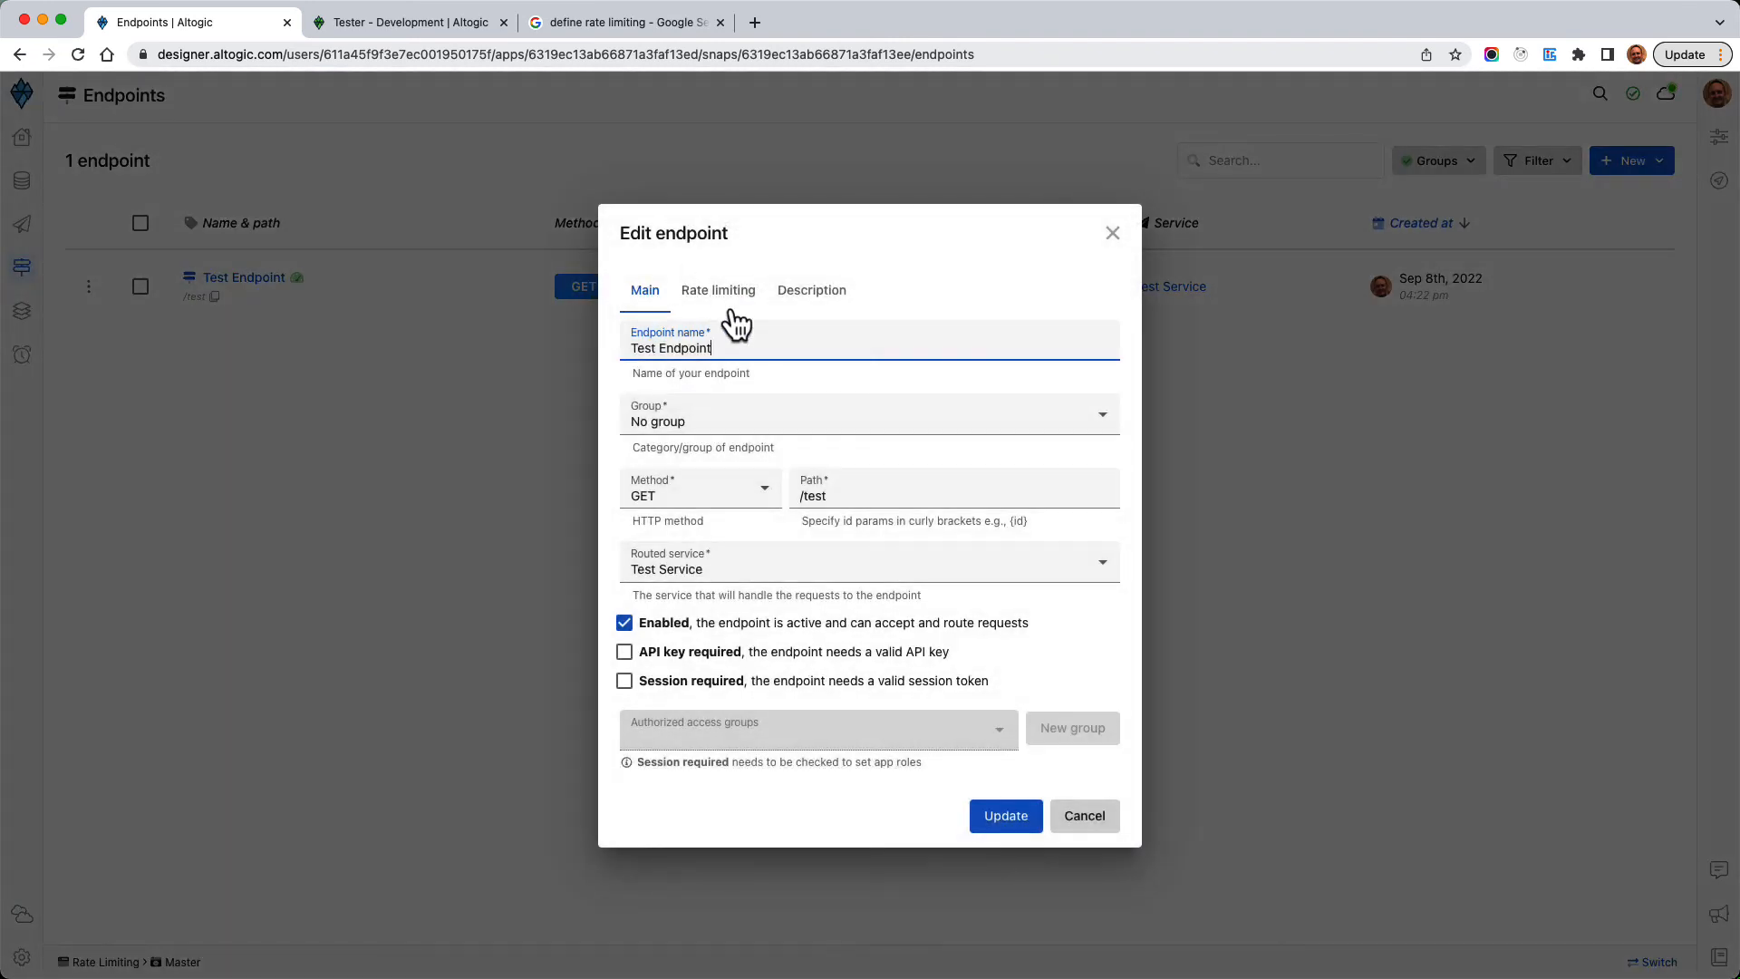
{"action": "left_click", "coordinate": [723, 292]}
{"action": "left_click", "coordinate": [1084, 814]}
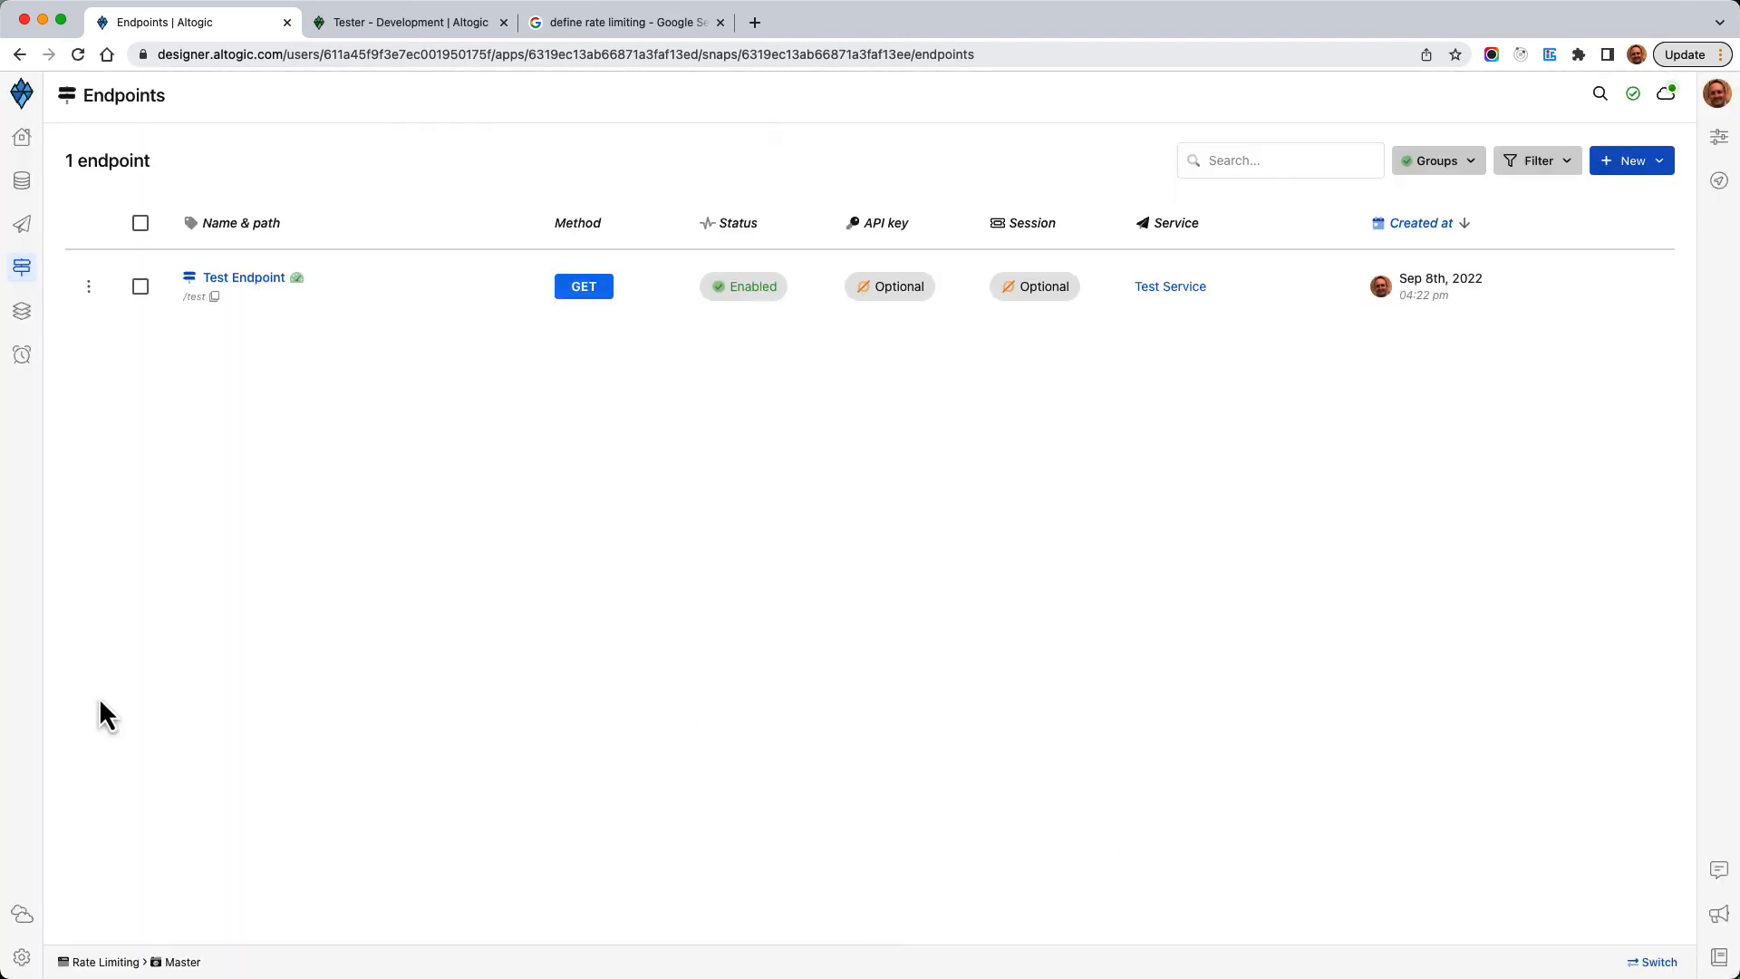
{"action": "left_click", "coordinate": [22, 958]}
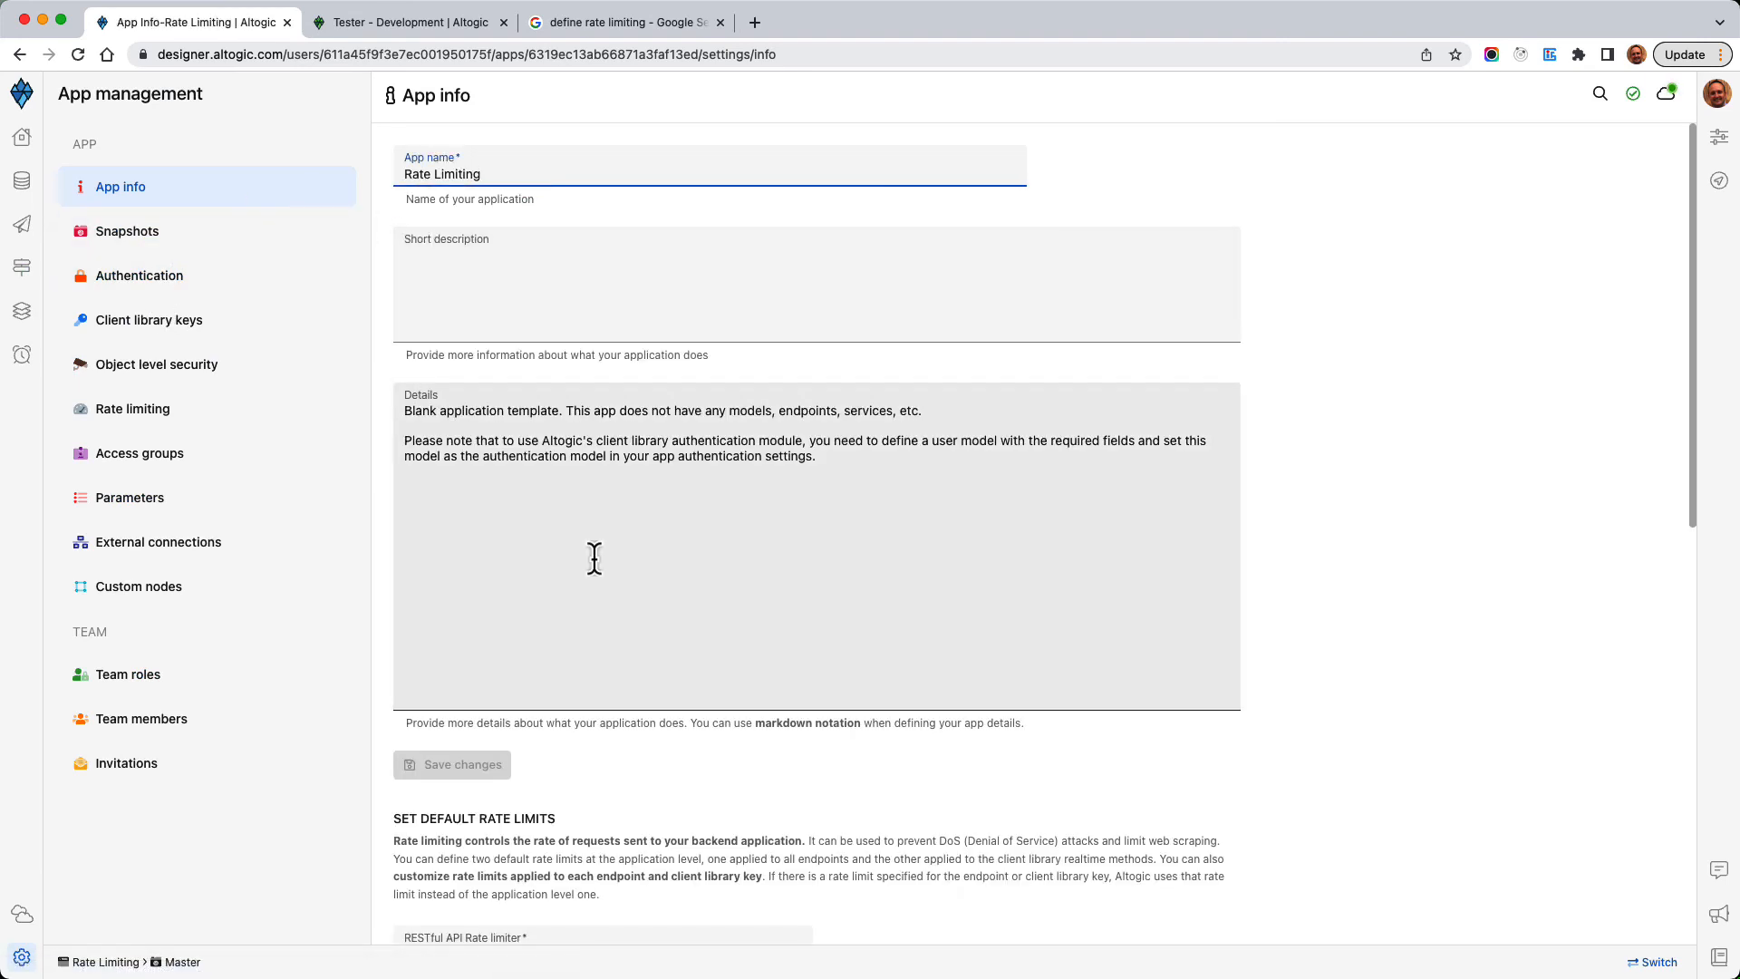
{"action": "scroll", "coordinate": [562, 653], "scroll_direction": "down", "scroll_amount": 5}
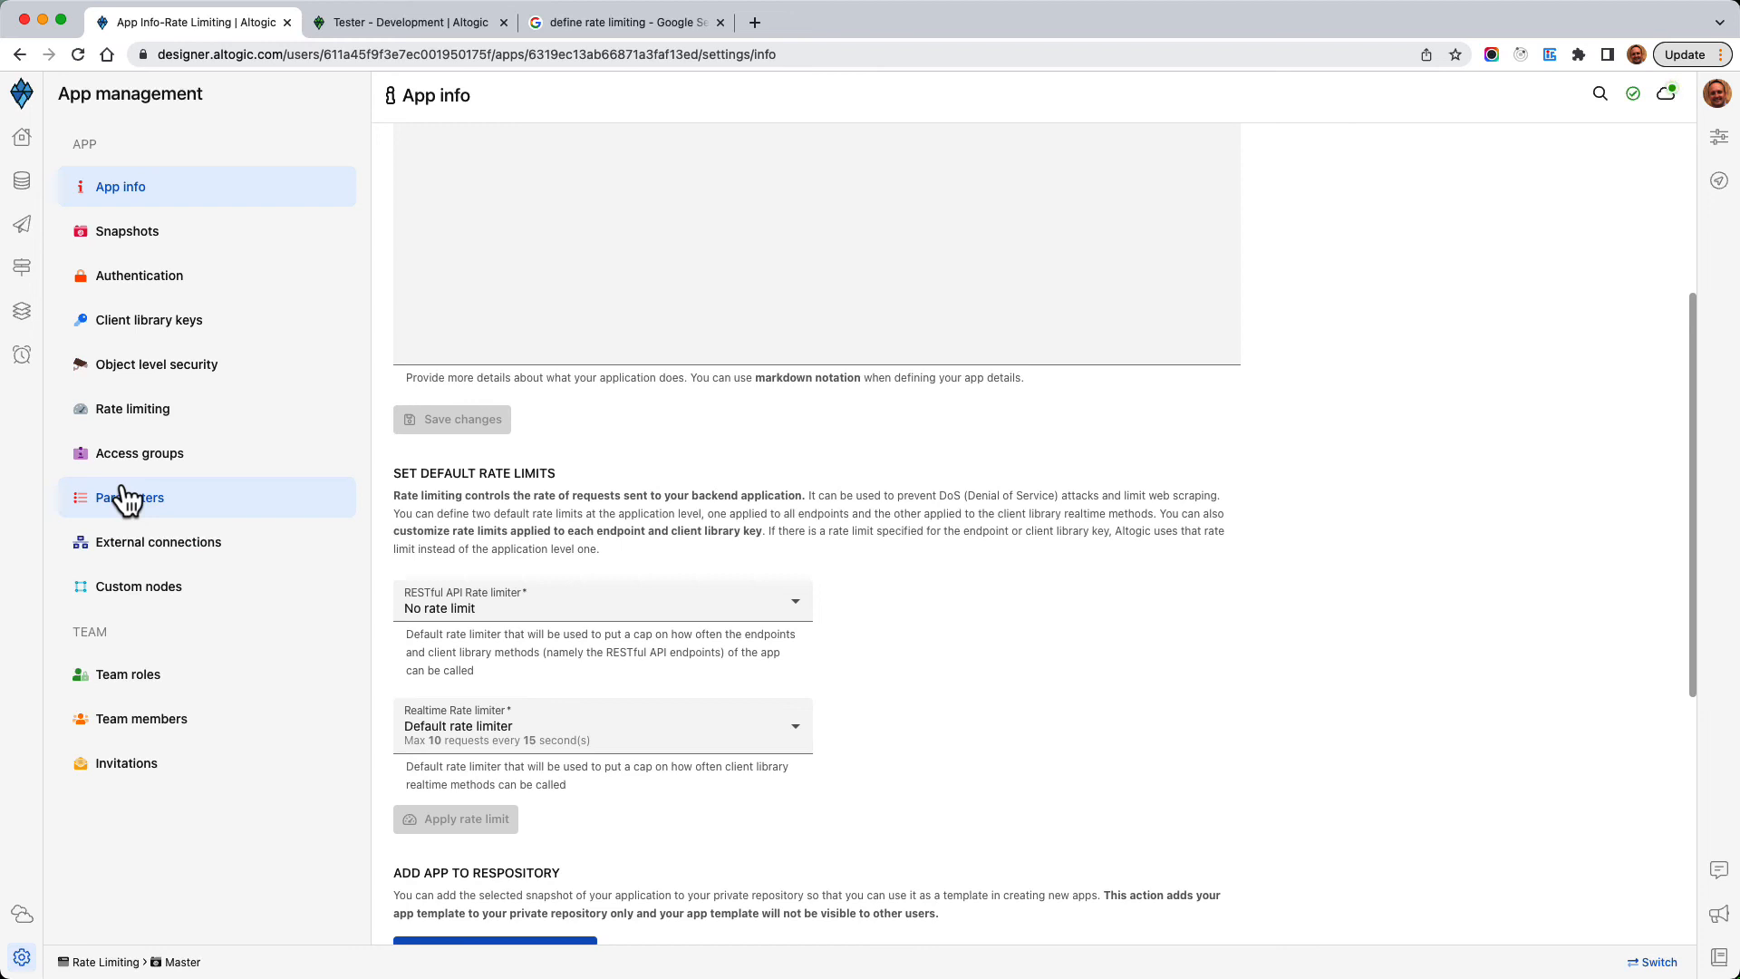
Step: Start a new client library key with both its RESTful API and realtime rate limiters set to Default rate limiter
{"action": "left_click", "coordinate": [145, 337]}
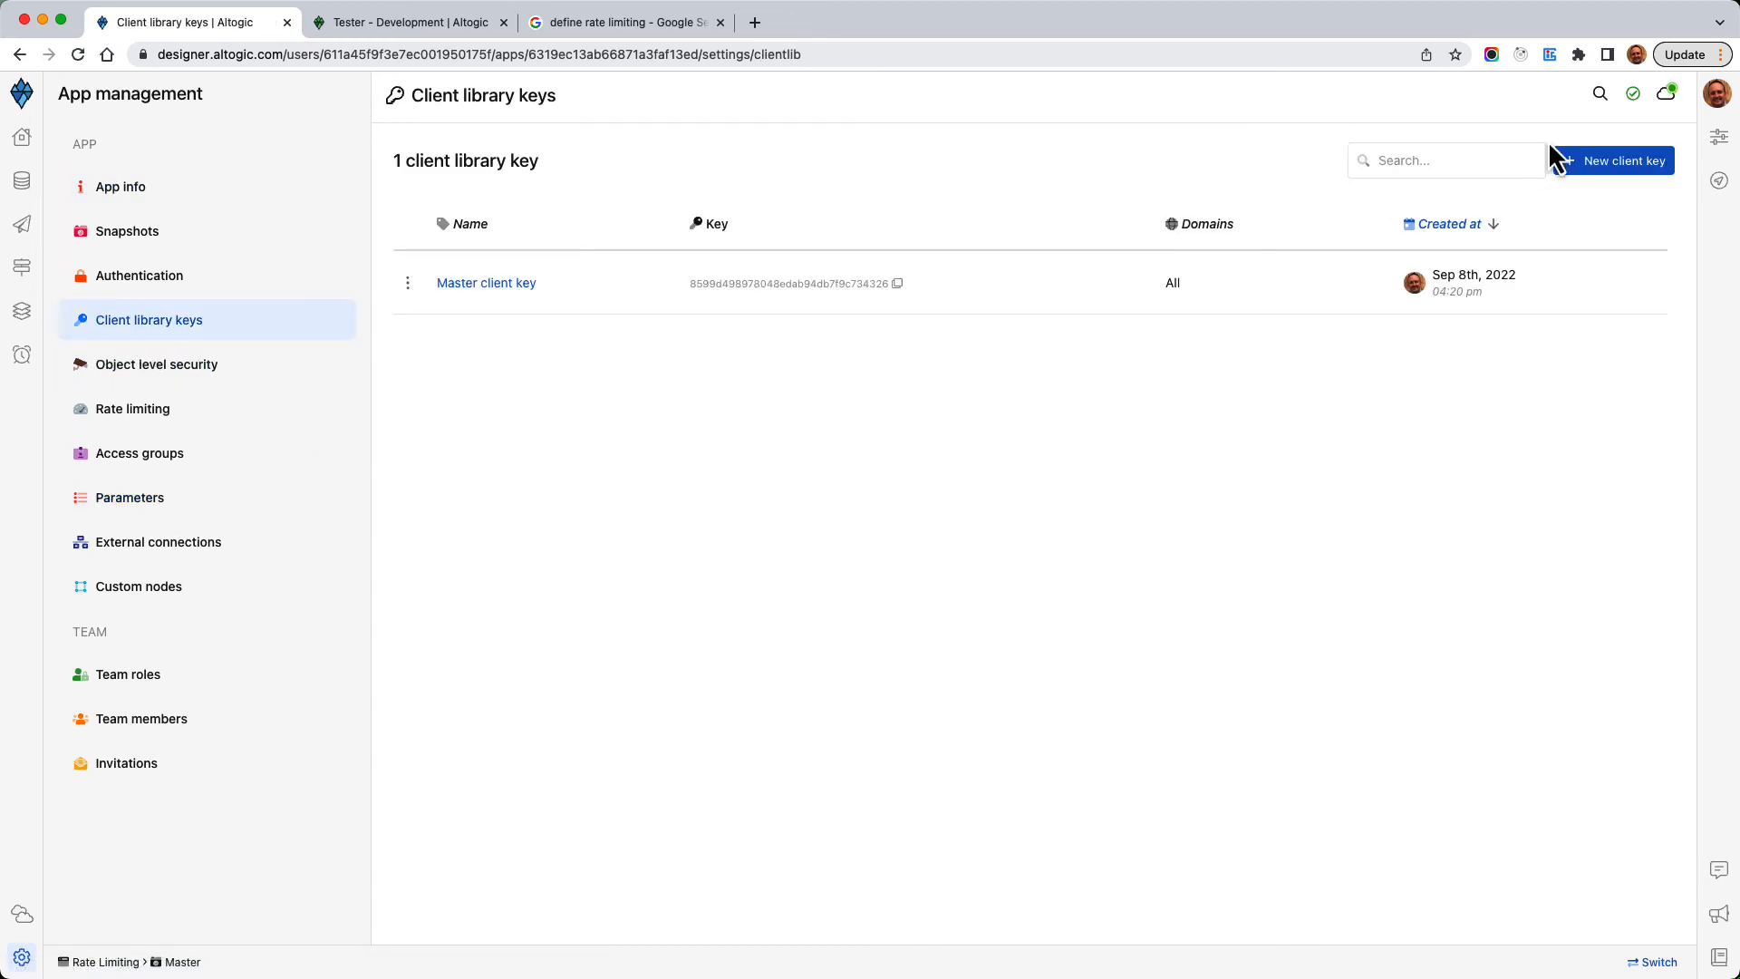
{"action": "left_click", "coordinate": [1580, 172]}
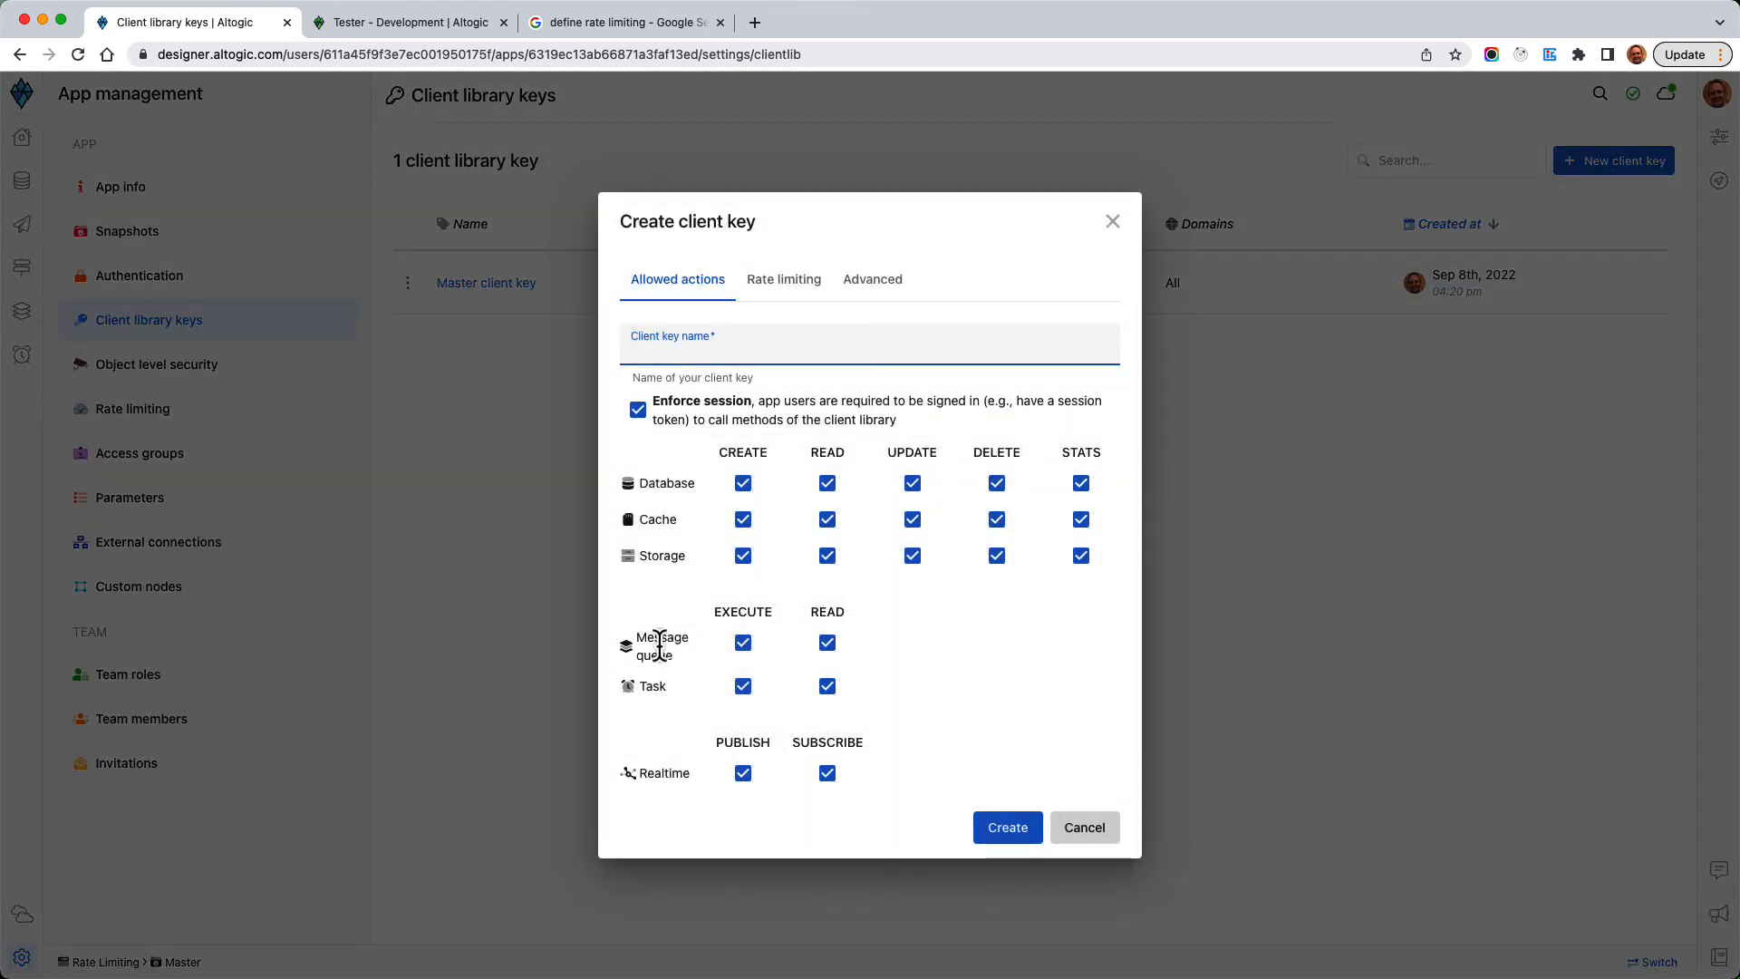
{"action": "left_click", "coordinate": [800, 286]}
{"action": "left_click", "coordinate": [744, 418]}
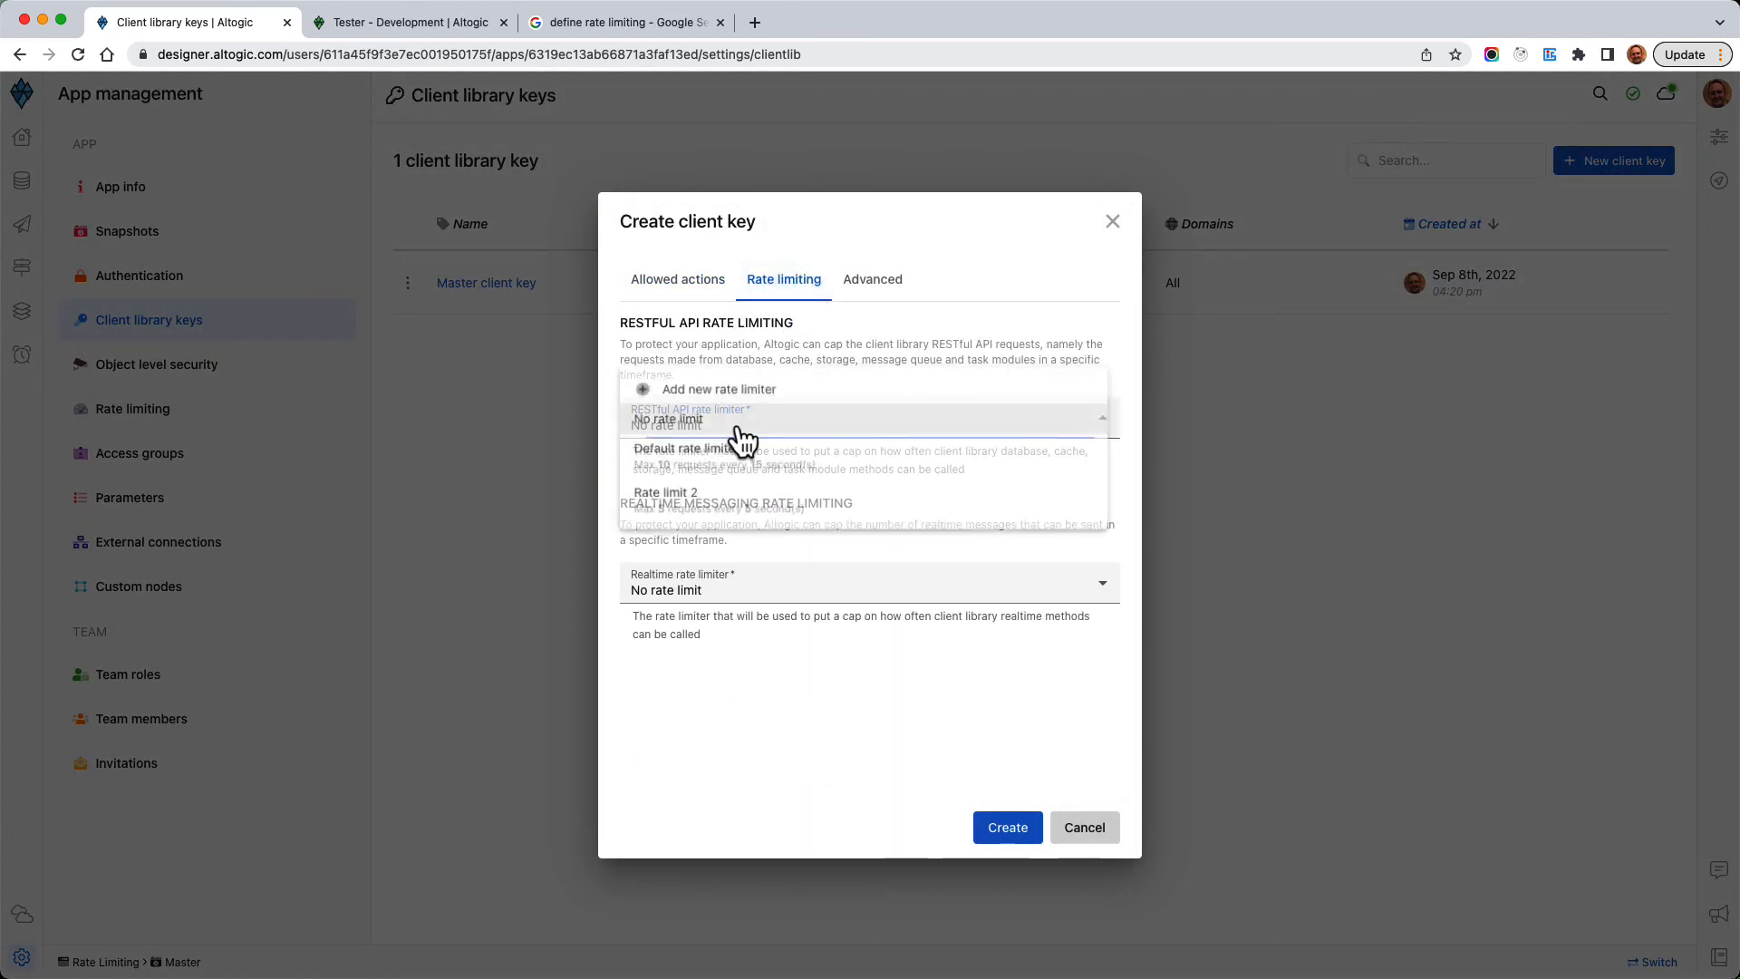
{"action": "left_click", "coordinate": [846, 345]}
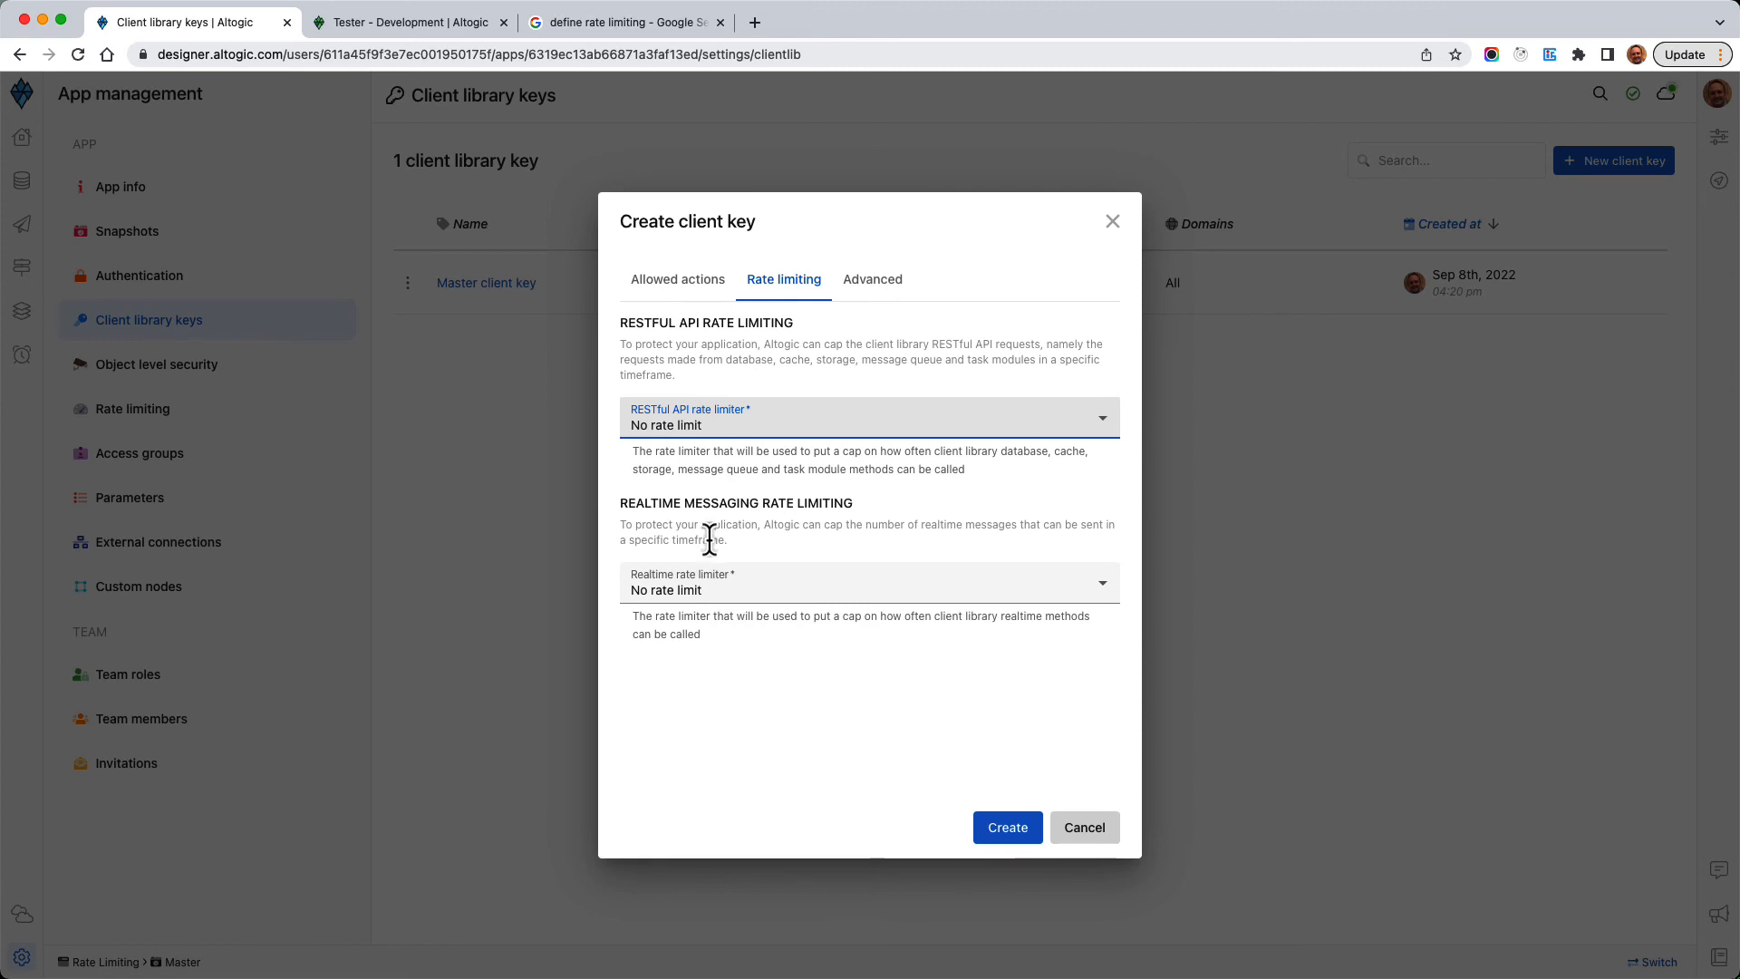
{"action": "left_click", "coordinate": [749, 439]}
{"action": "left_click", "coordinate": [738, 457]}
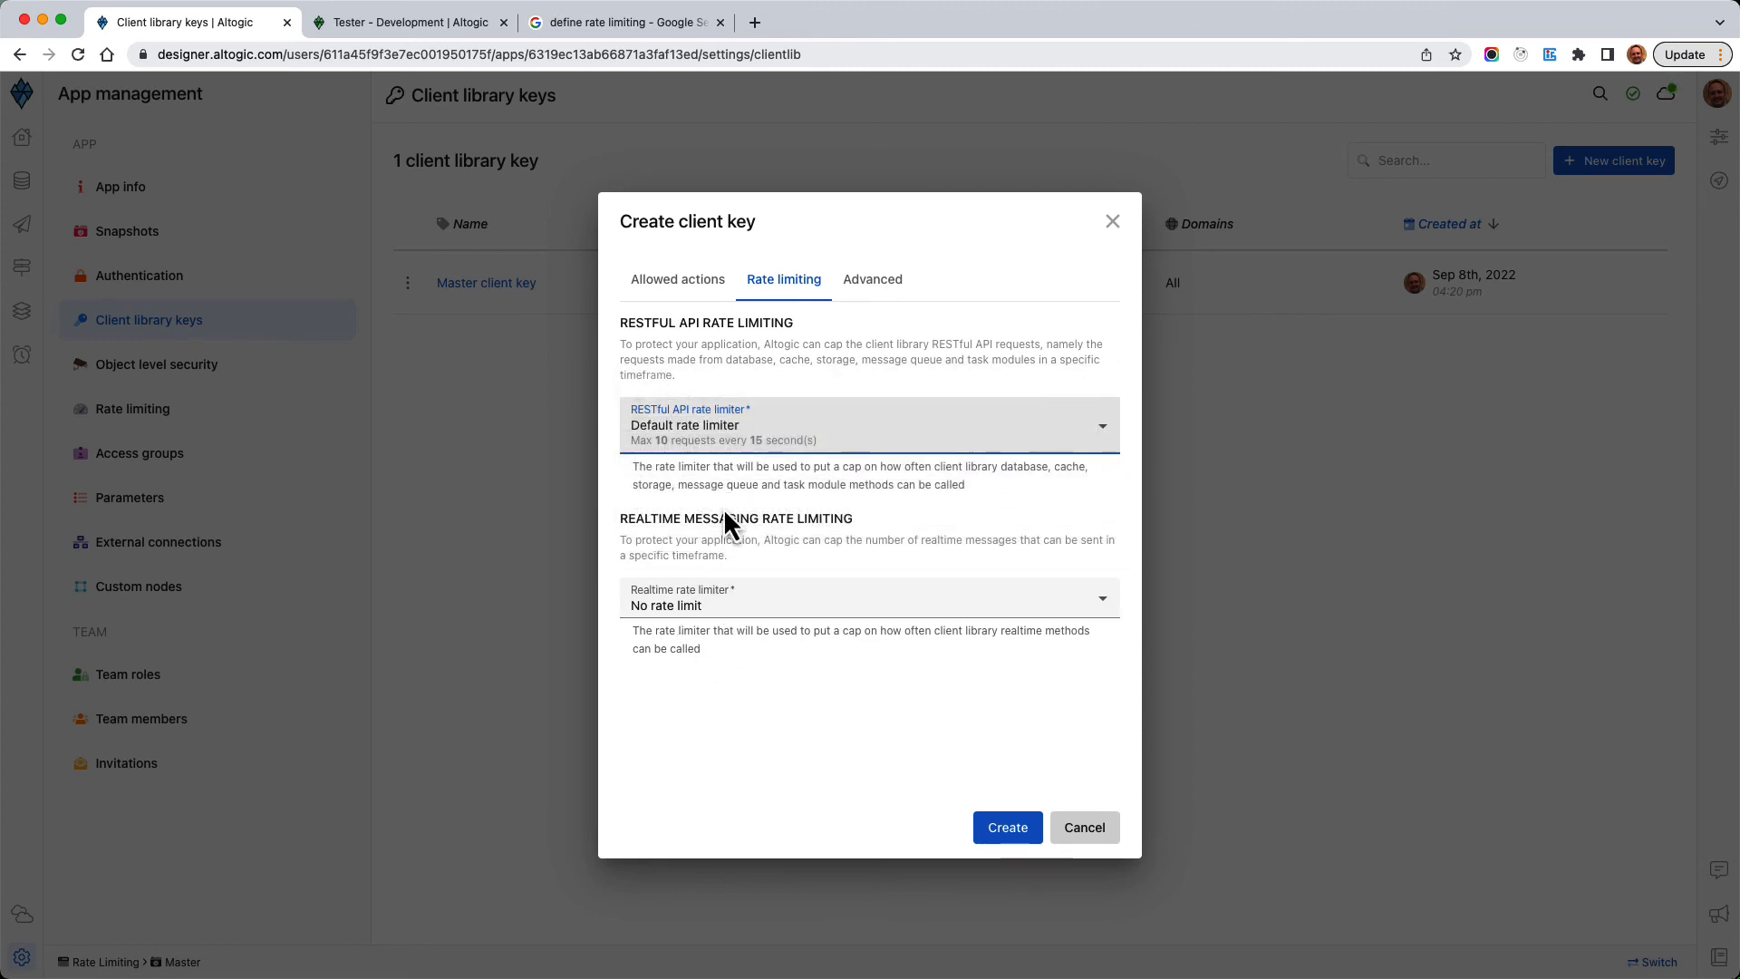
{"action": "left_click", "coordinate": [730, 600]}
{"action": "left_click", "coordinate": [717, 640]}
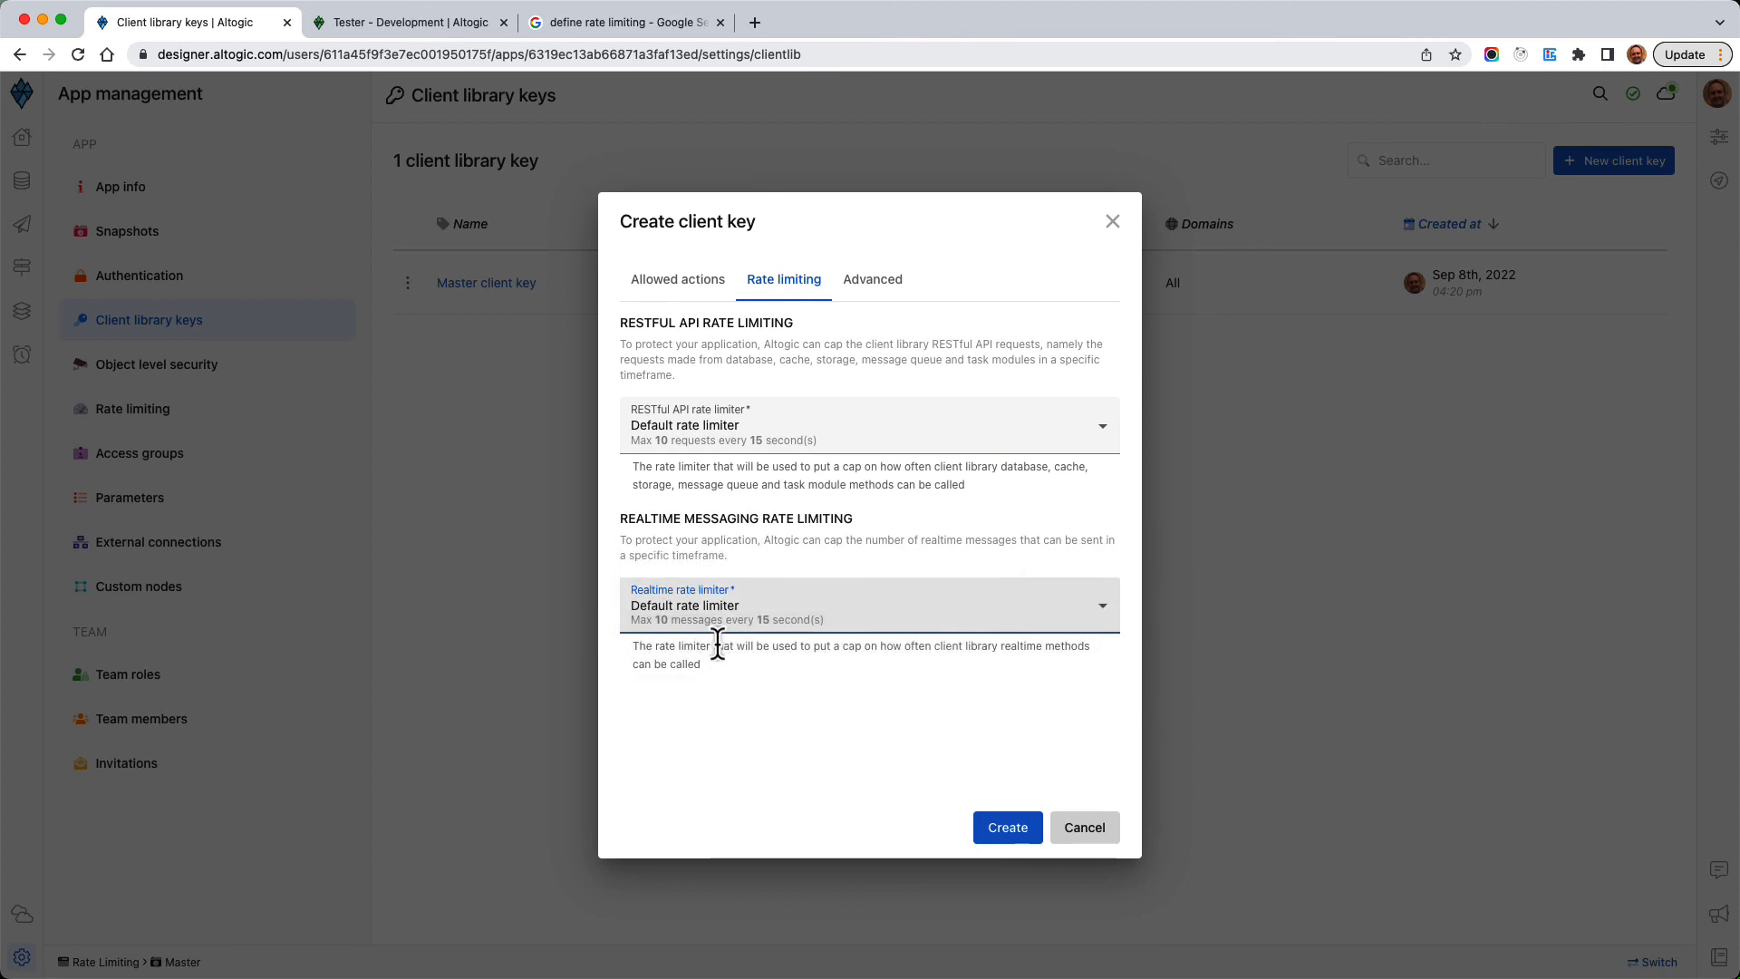
Step: Name the new client library key "my key" and create it
{"action": "left_click", "coordinate": [683, 283]}
{"action": "left_click", "coordinate": [706, 352]}
{"action": "type", "text": "my key"}
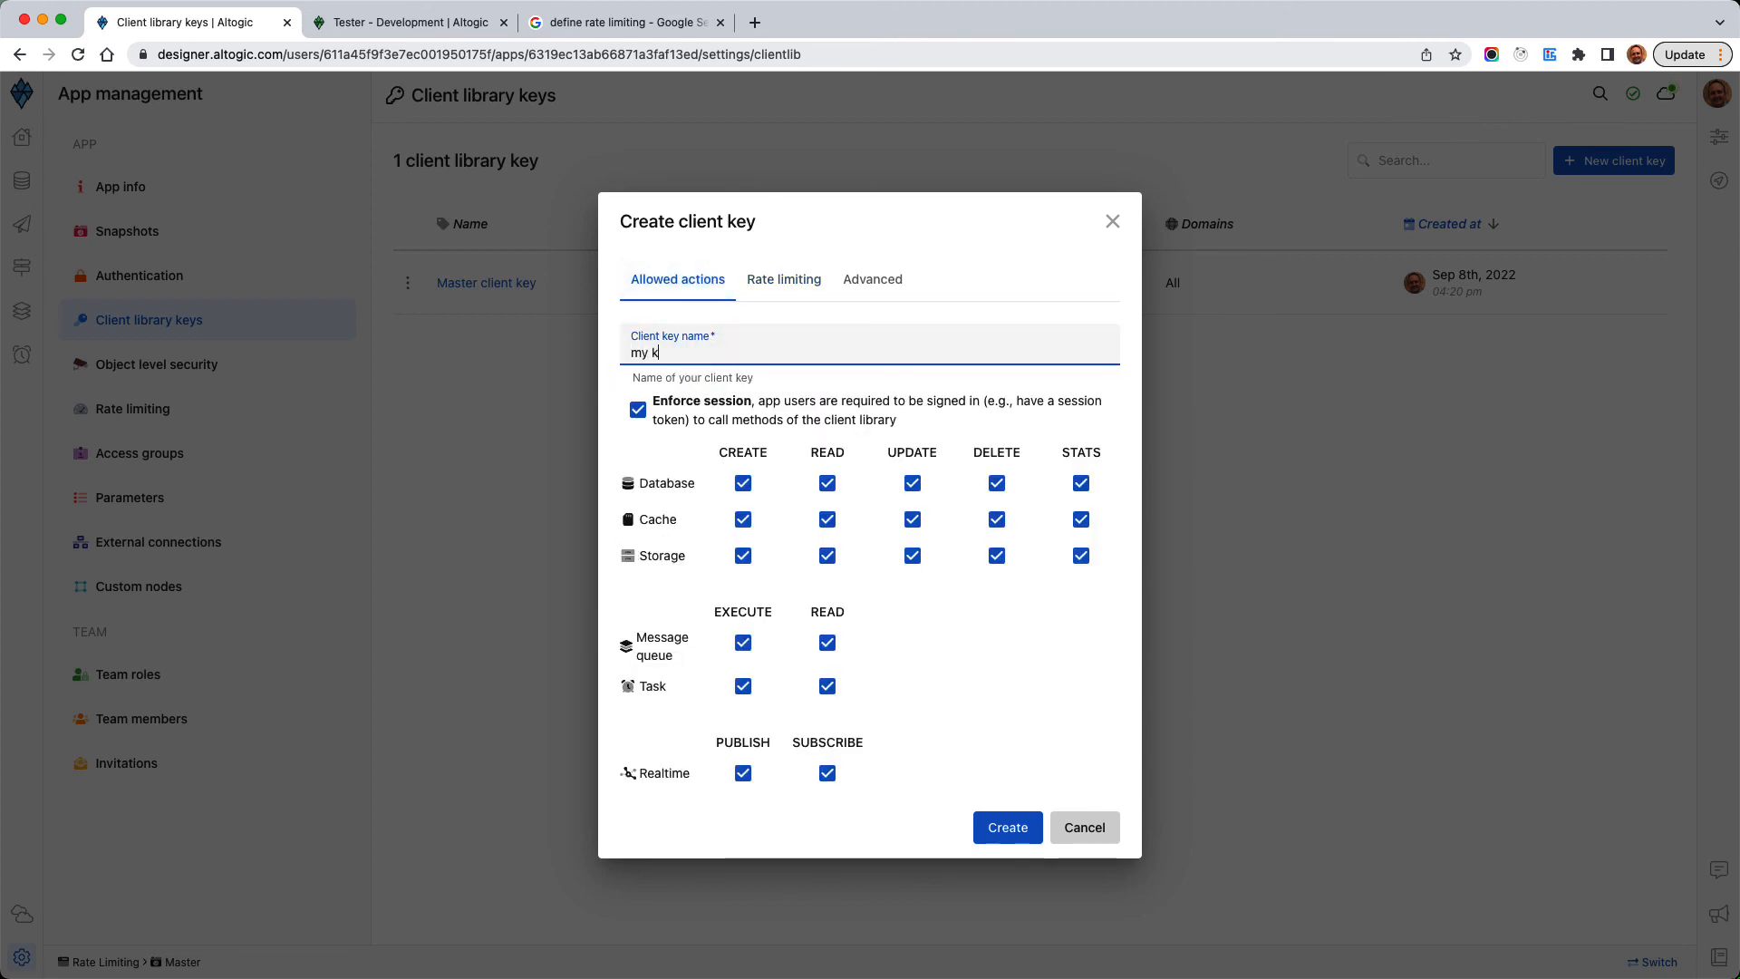
{"action": "left_click", "coordinate": [1011, 826]}
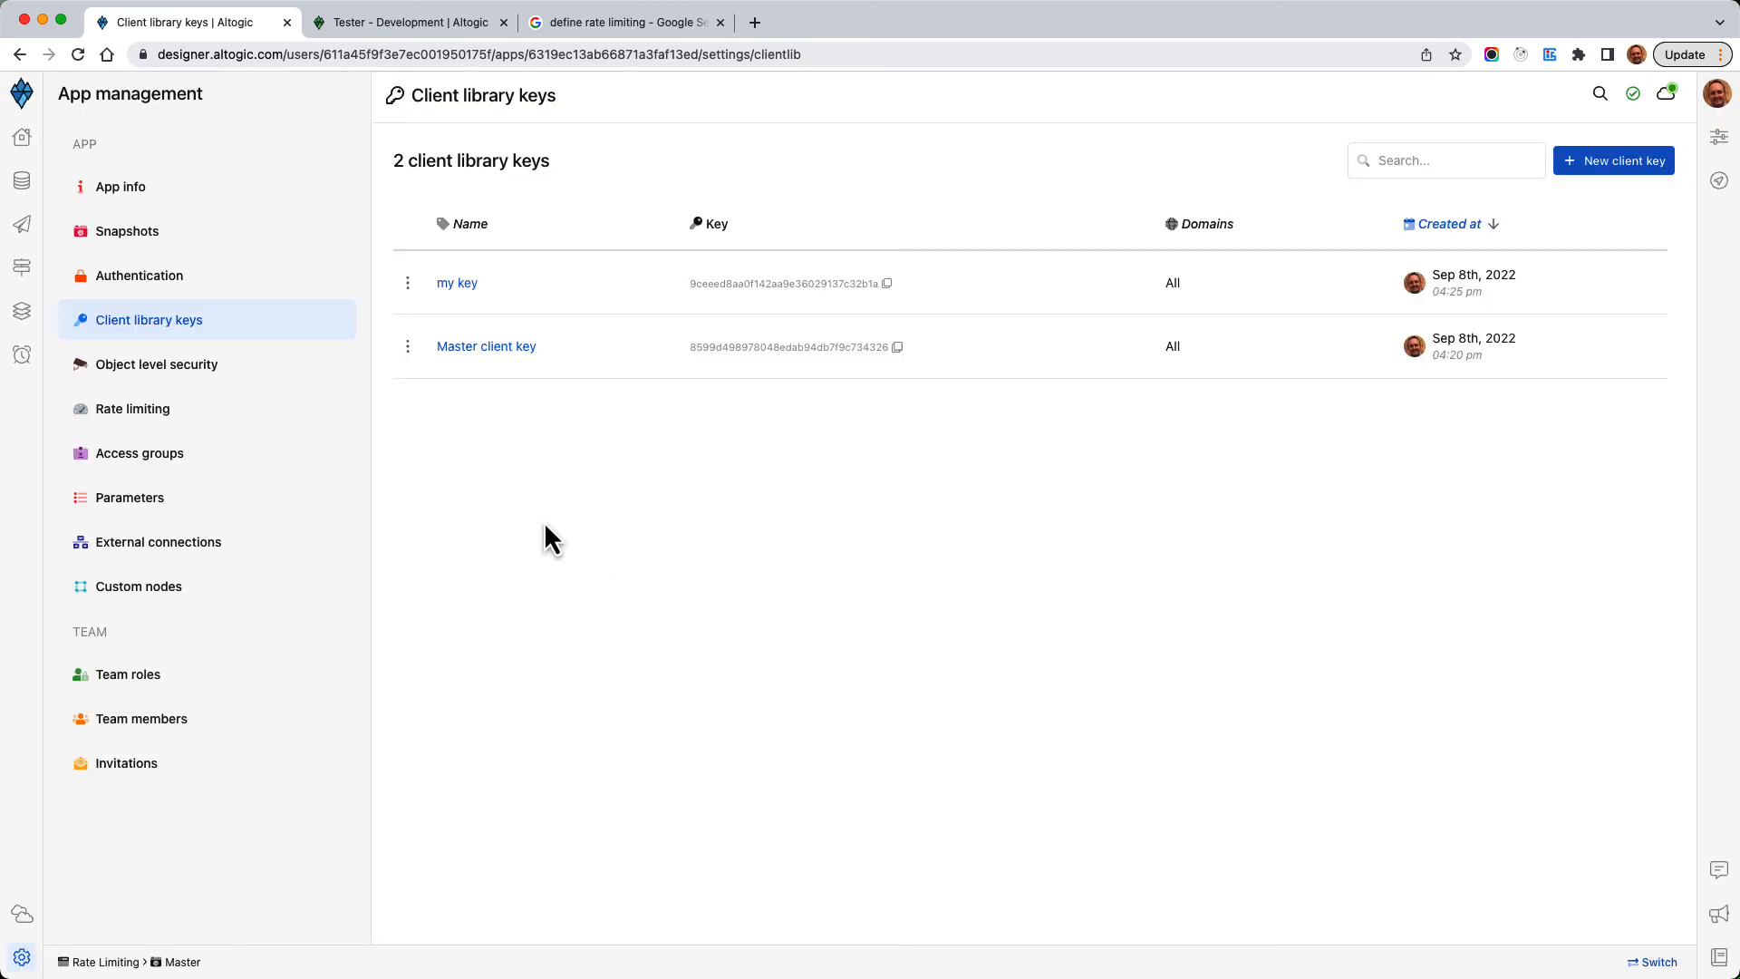
Step: Review the RESTful API and realtime rate limiters of the "my key" client key, leaving them unchanged
{"action": "left_click", "coordinate": [449, 286]}
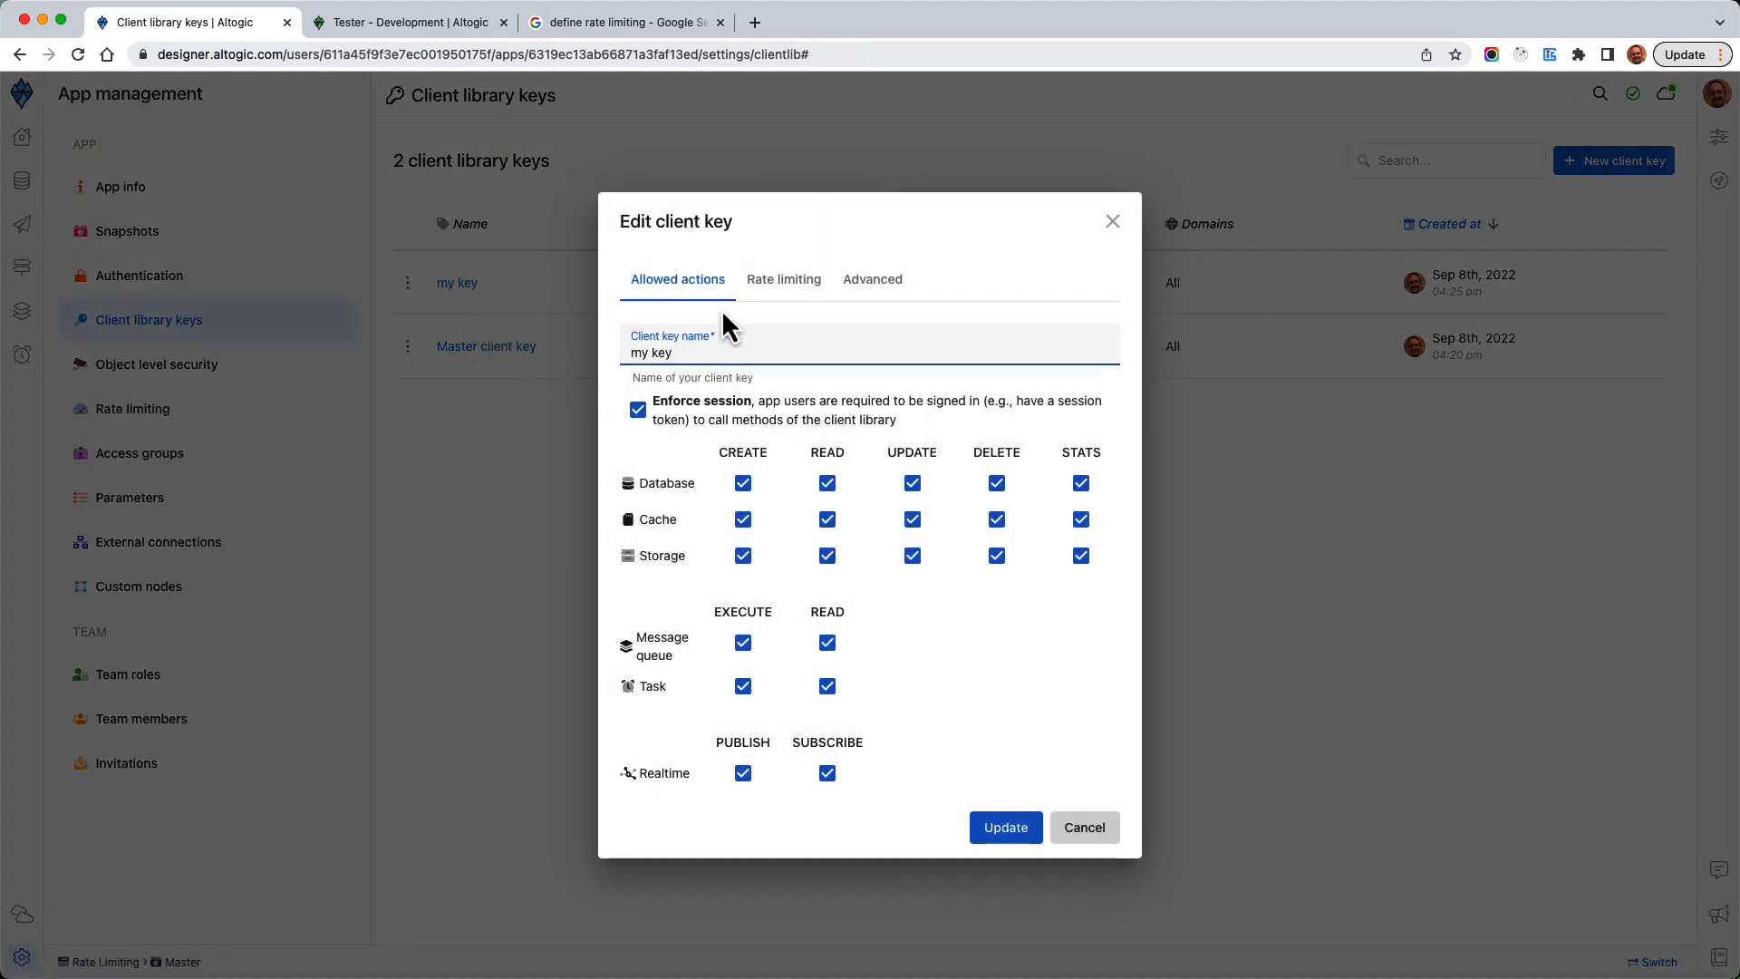
{"action": "left_click", "coordinate": [787, 283]}
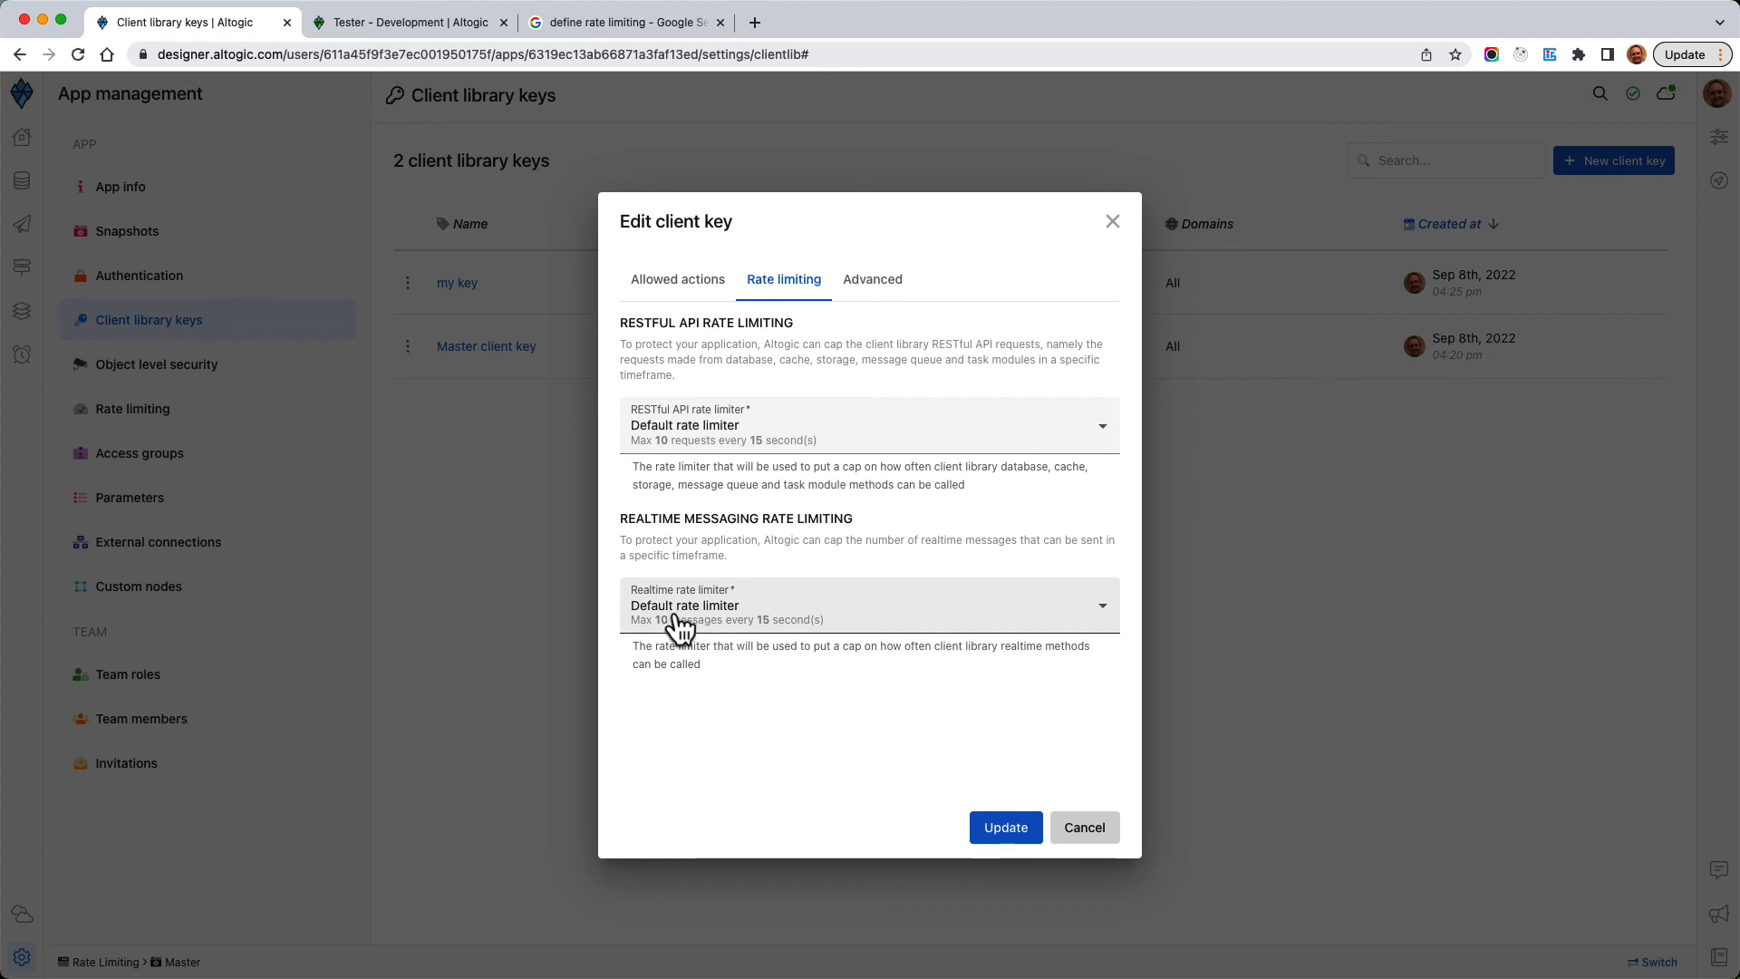
{"action": "left_click", "coordinate": [1107, 832]}
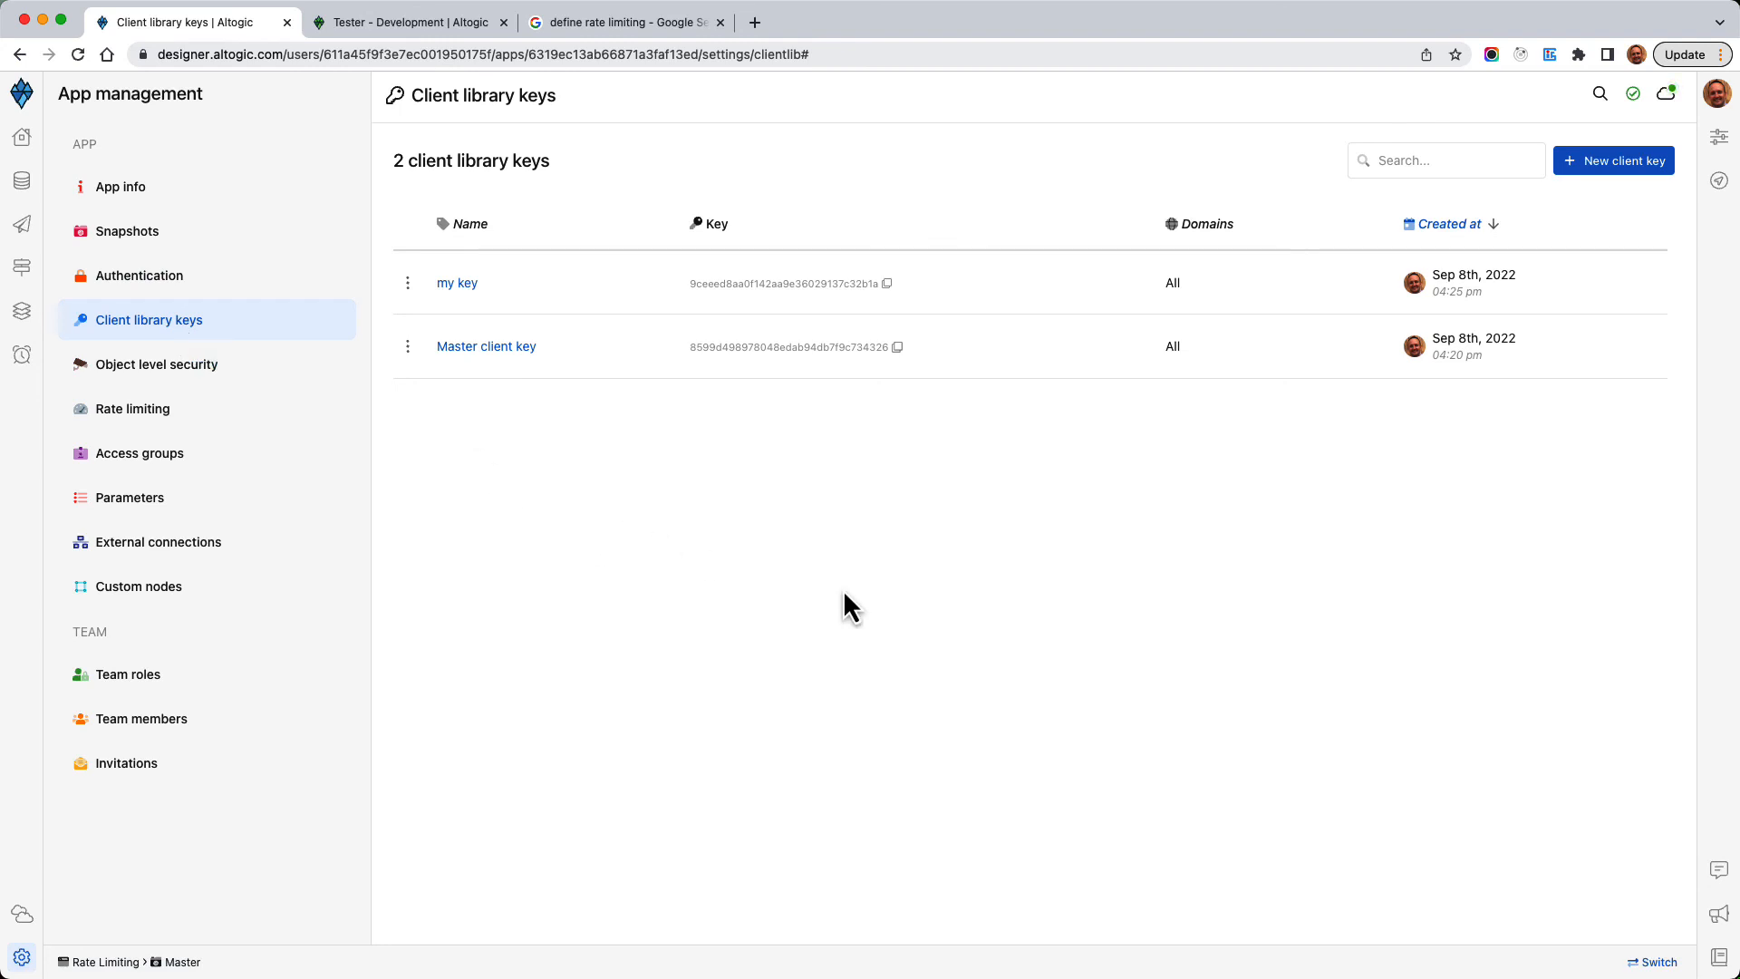
{"action": "left_click", "coordinate": [408, 283]}
{"action": "left_click", "coordinate": [580, 553]}
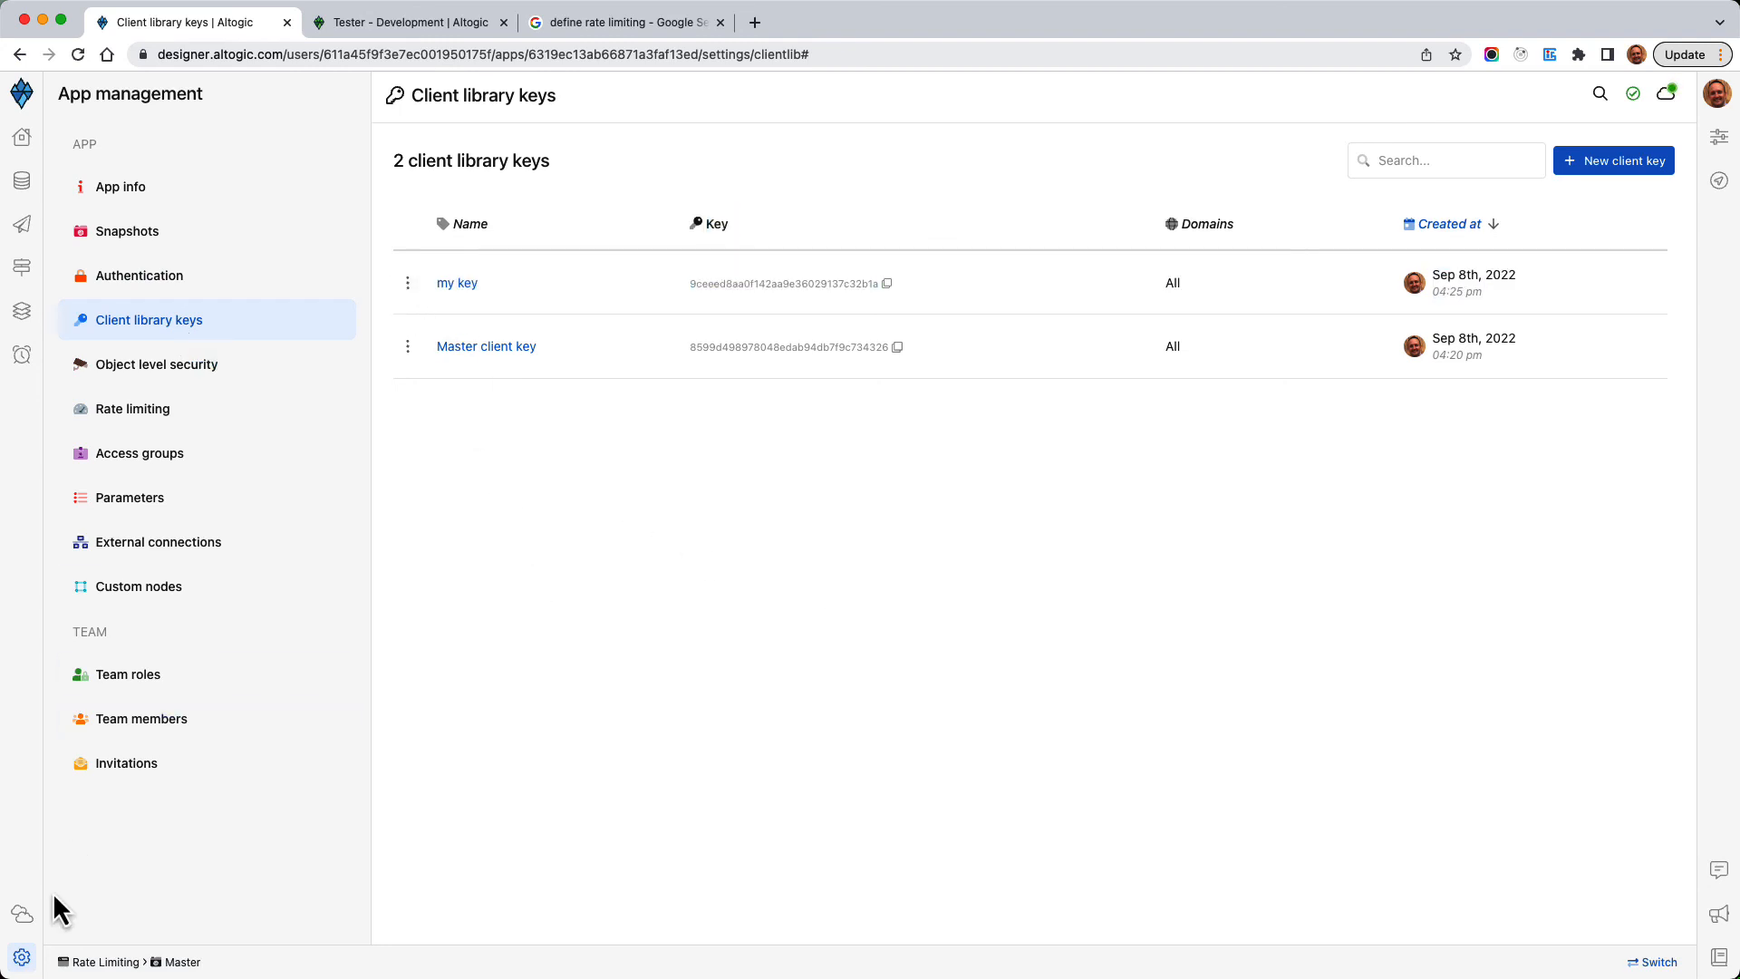
Step: Return to the app info settings and examine the default RESTful API and realtime rate limiters
{"action": "left_click", "coordinate": [22, 959]}
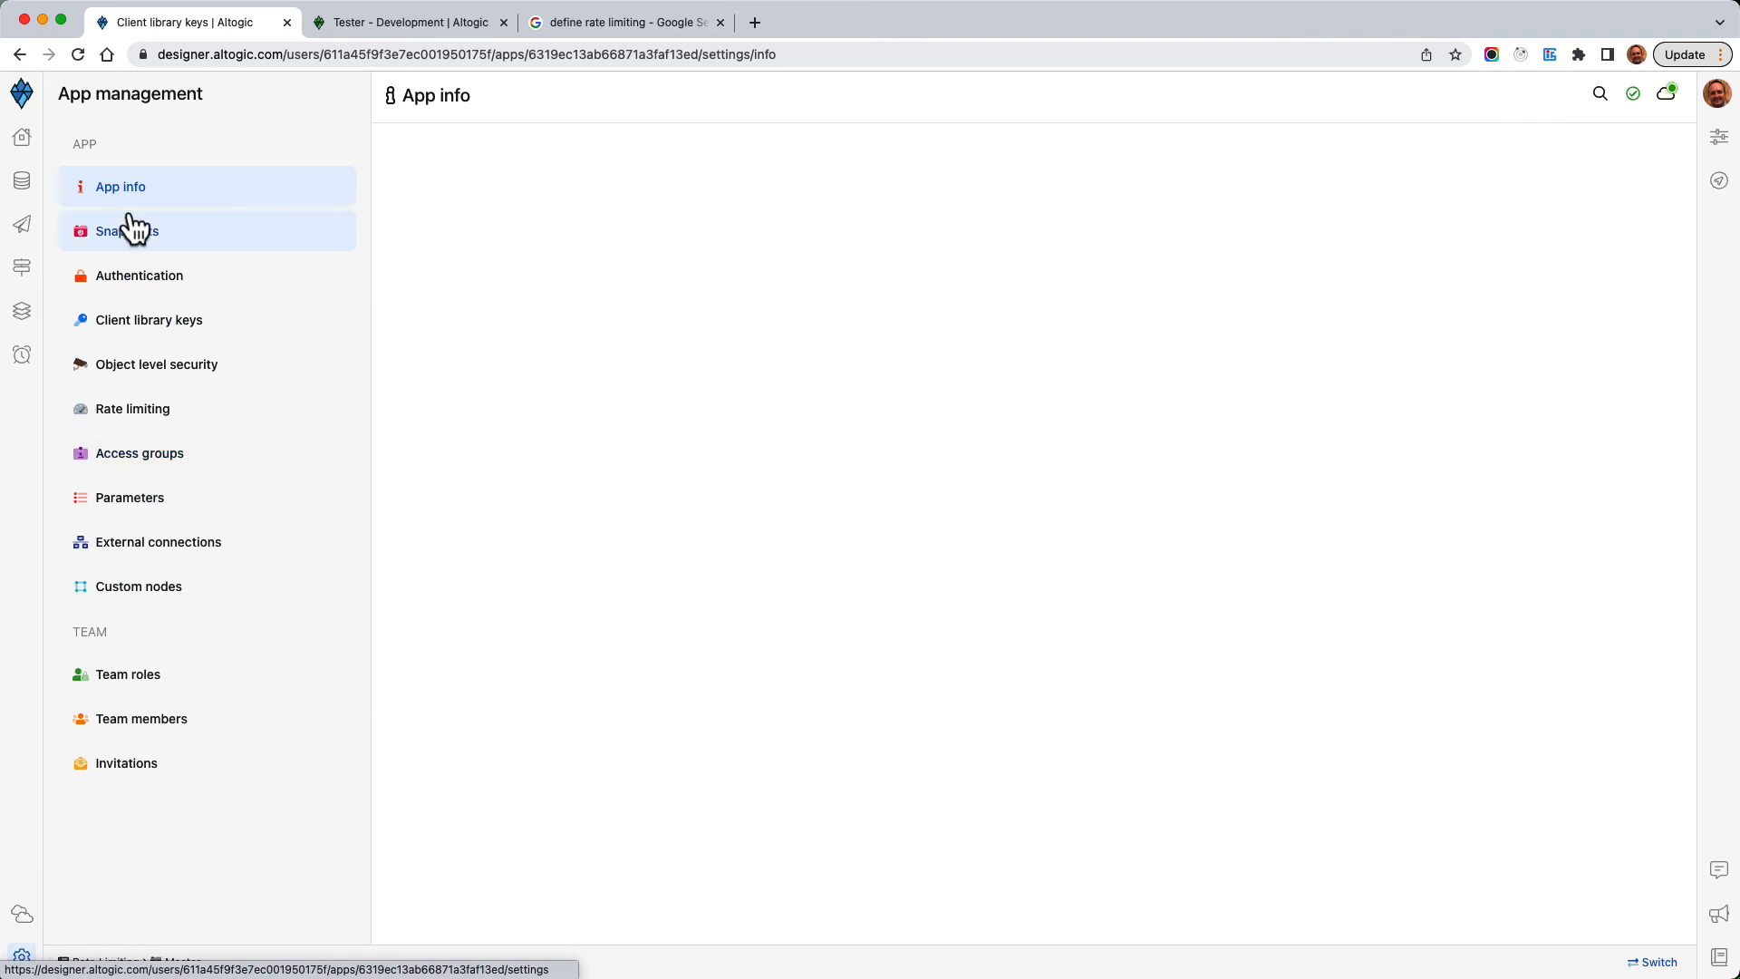
{"action": "scroll", "coordinate": [656, 570], "scroll_direction": "down", "scroll_amount": 6}
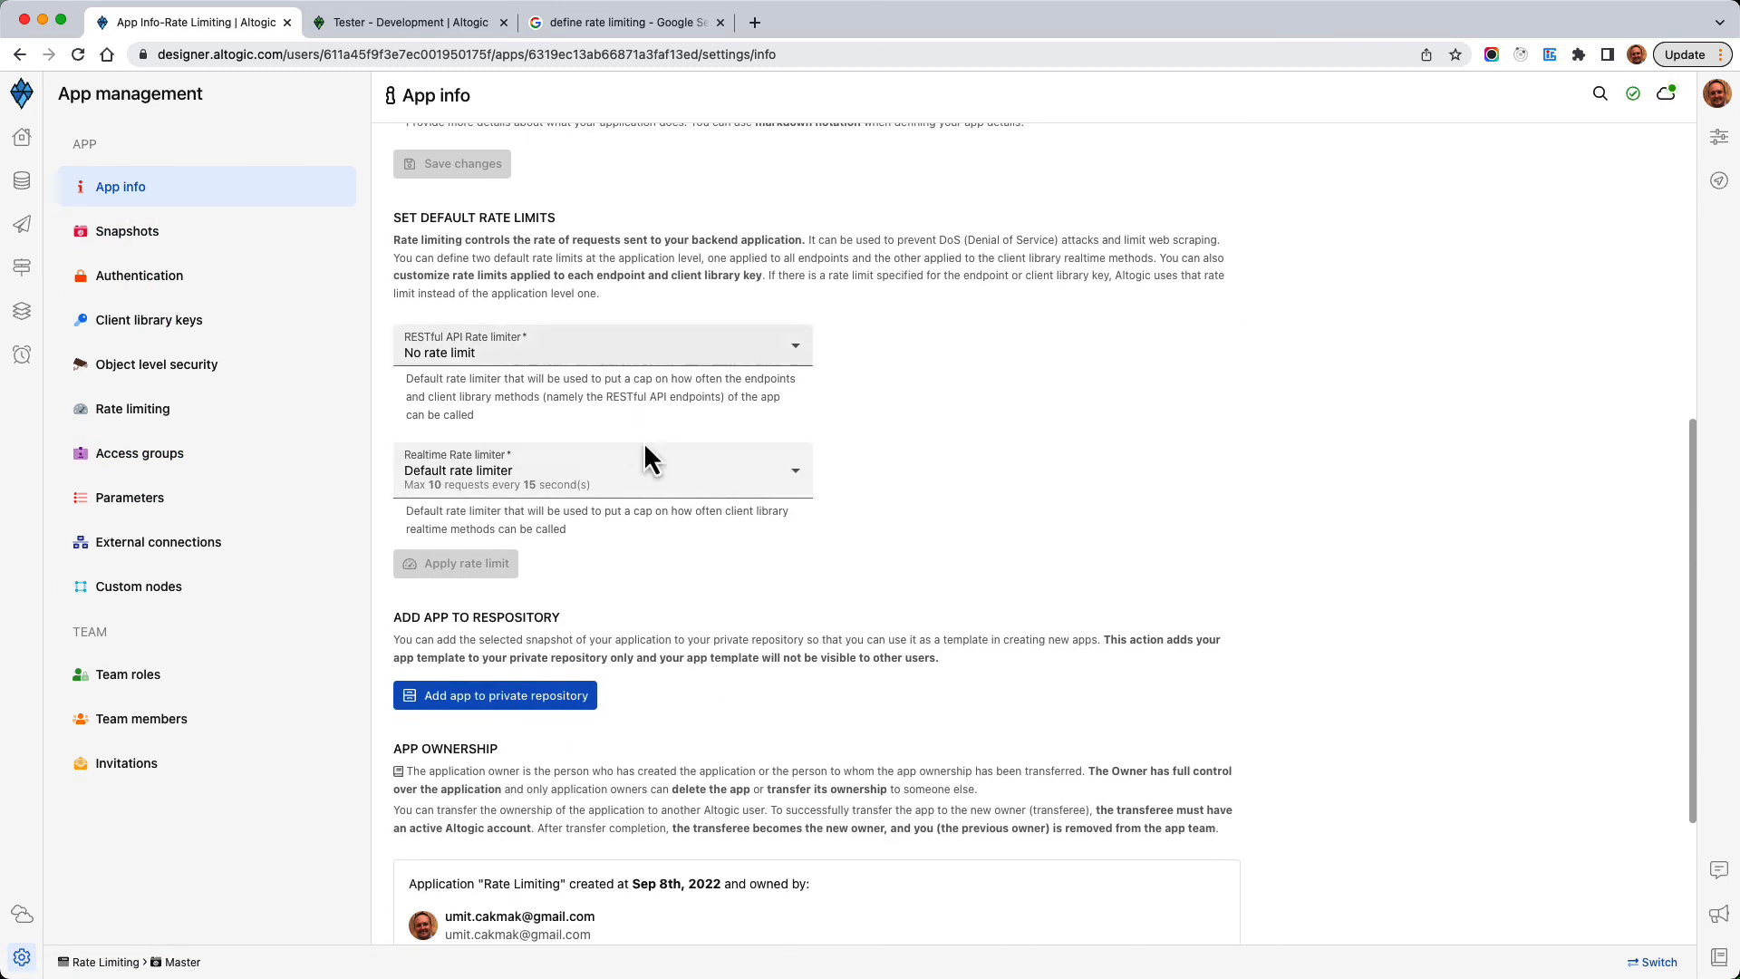